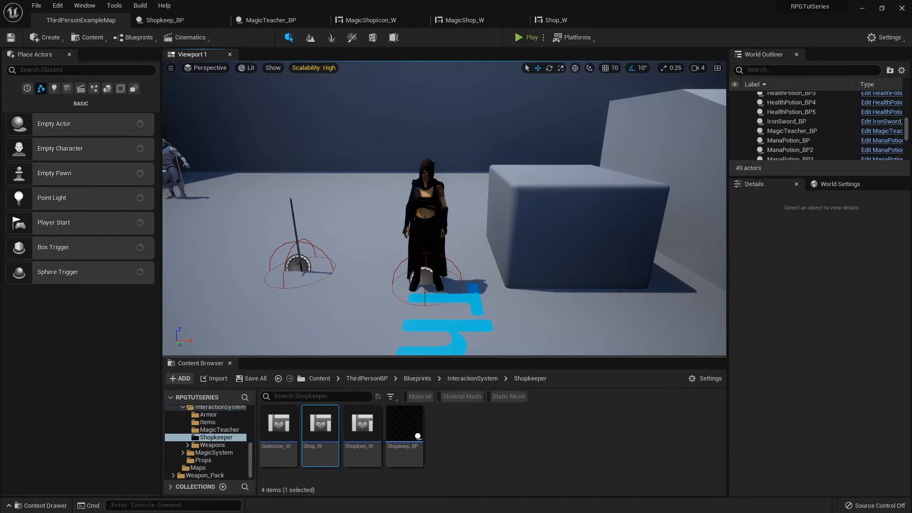
# - Give MagicShop_W's SpellGrid slot padding 5, checking Shop_W's ShopInventoryGrid settings for reference
pyautogui.click(464, 19)
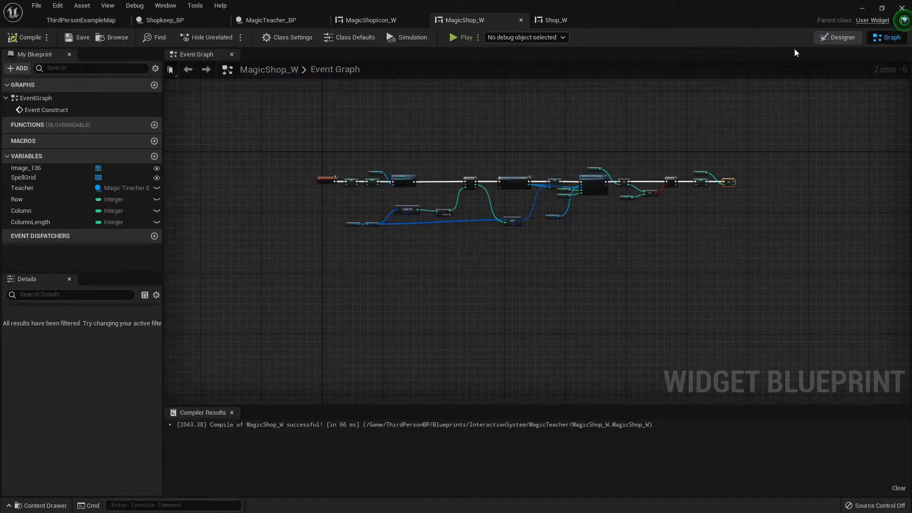
pyautogui.click(838, 37)
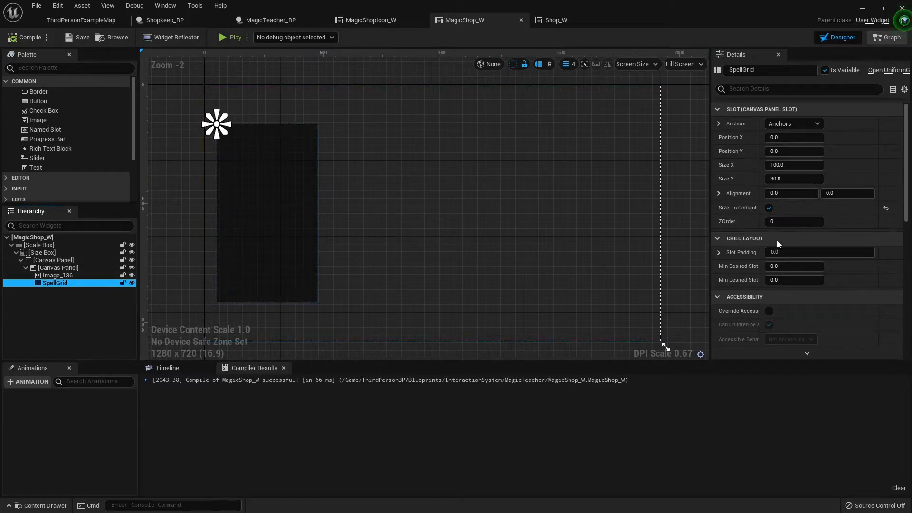
pyautogui.click(812, 251)
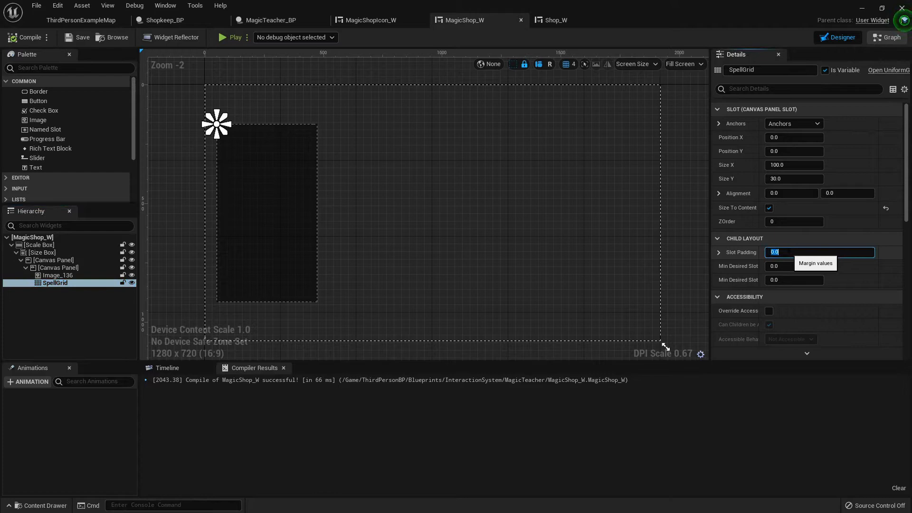
pyautogui.write('5')
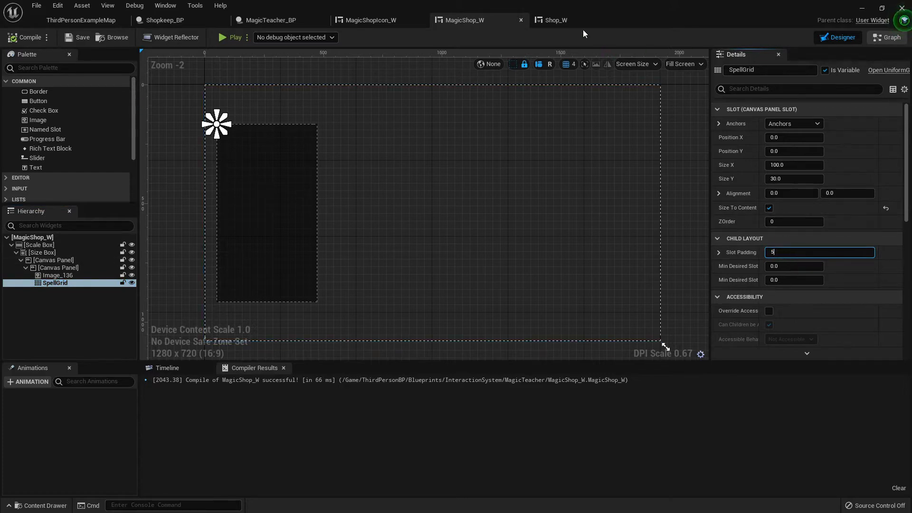
pyautogui.click(569, 20)
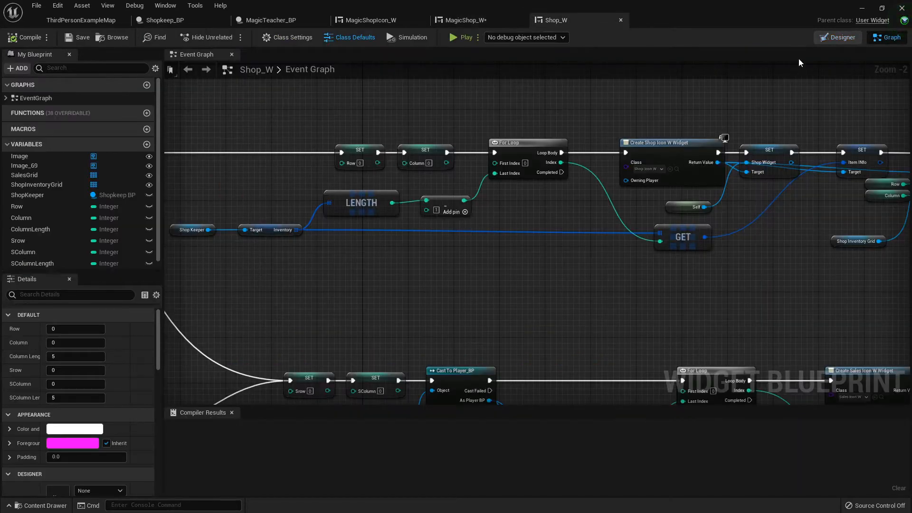
pyautogui.click(838, 38)
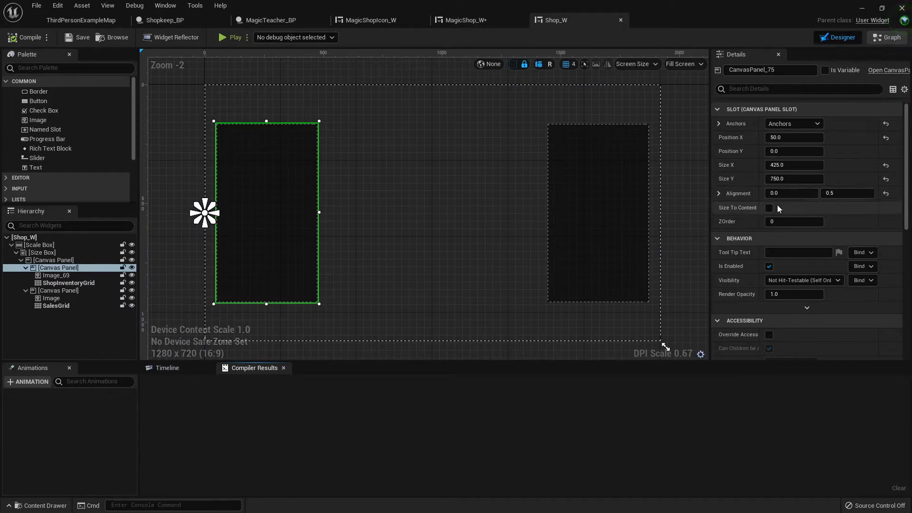
pyautogui.click(68, 283)
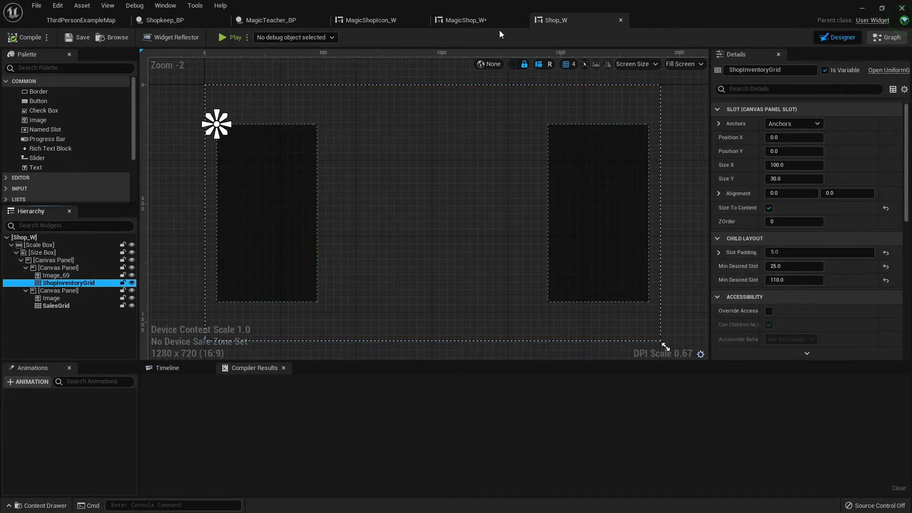
# - Set SpellGrid's minimum desired slot width 25 and height 110, then compile MagicShop_W
pyautogui.click(467, 21)
pyautogui.click(797, 266)
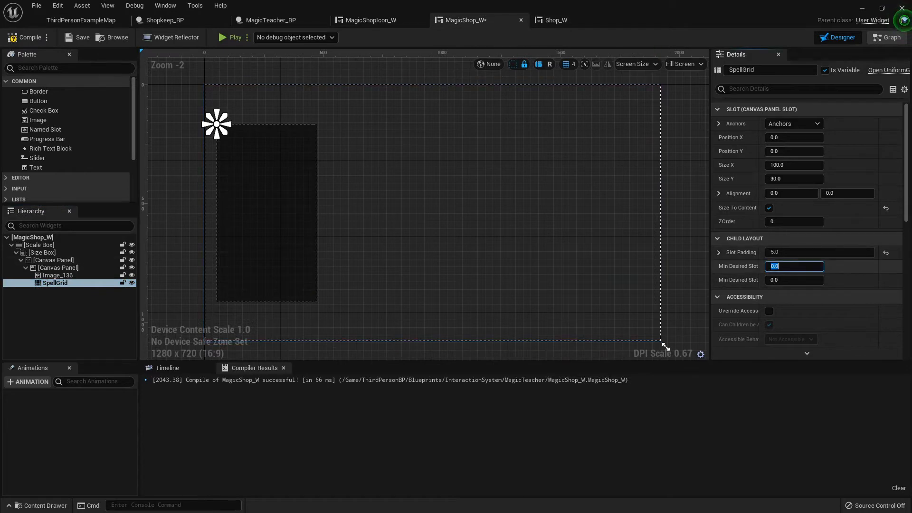
pyautogui.write('5')
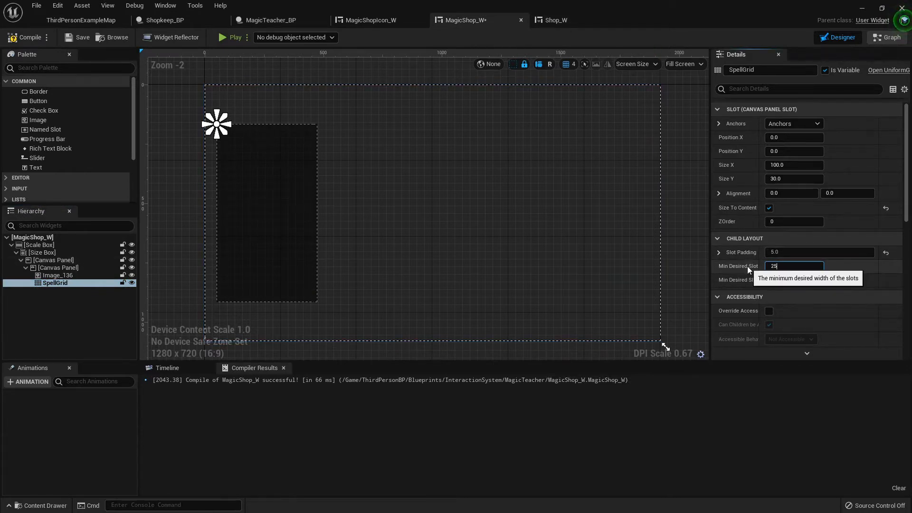
pyautogui.press('Tab')
pyautogui.write('110')
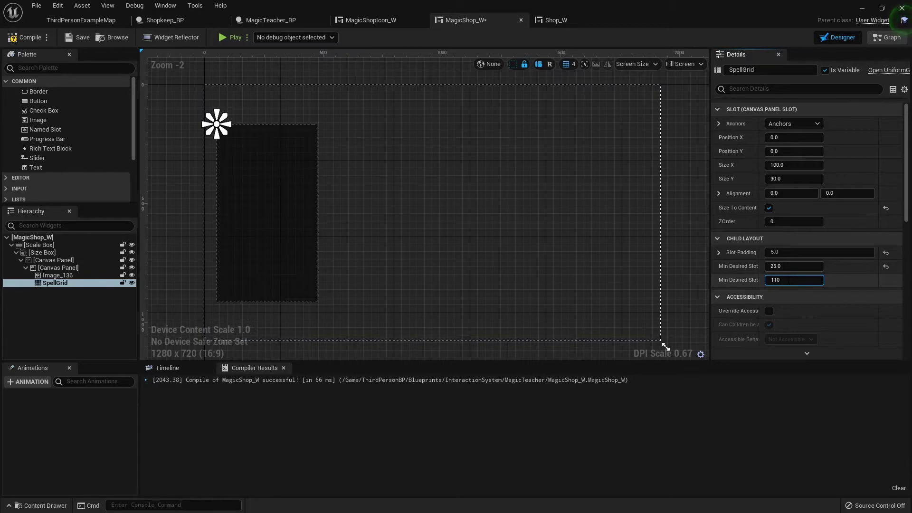
pyautogui.press('Return')
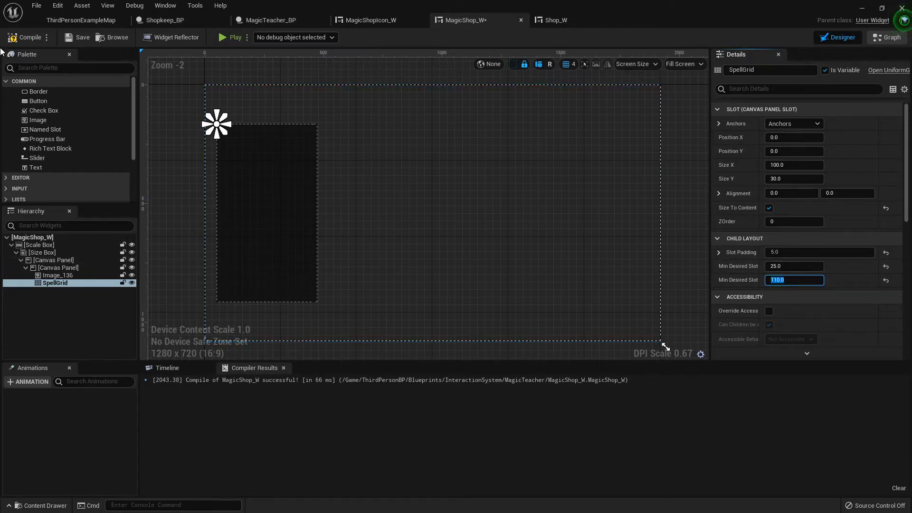
pyautogui.click(18, 44)
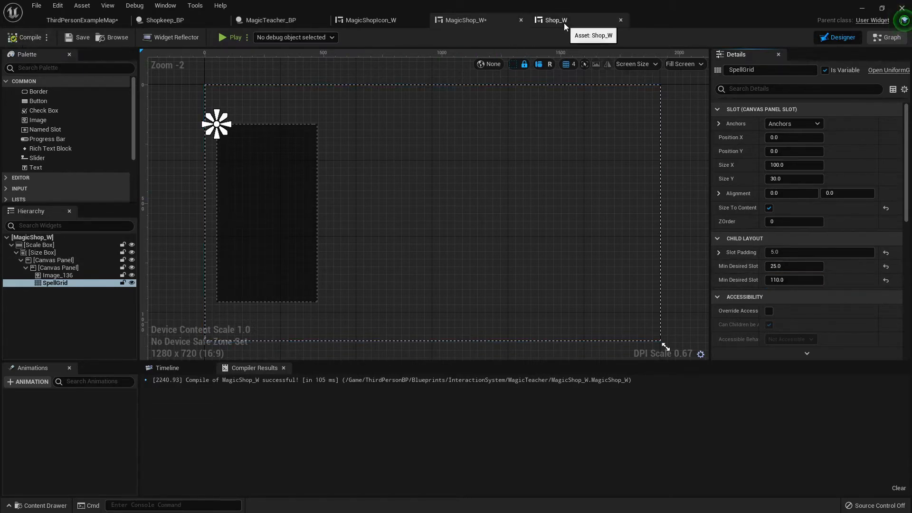
# - Add a second text block to MagicShopIcon_W with font size 10, Light typeface and centred justification
pyautogui.click(365, 21)
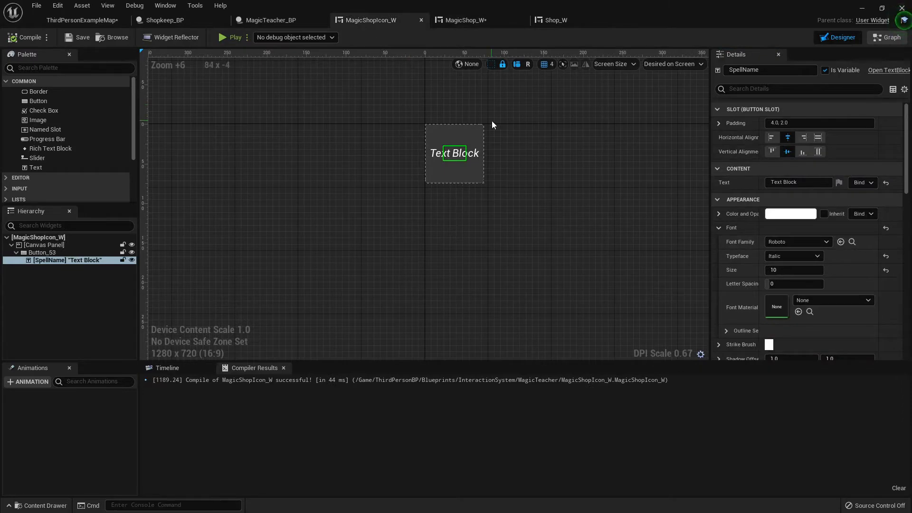
pyautogui.scroll(5, 492, 120)
pyautogui.scroll(5, 433, 107)
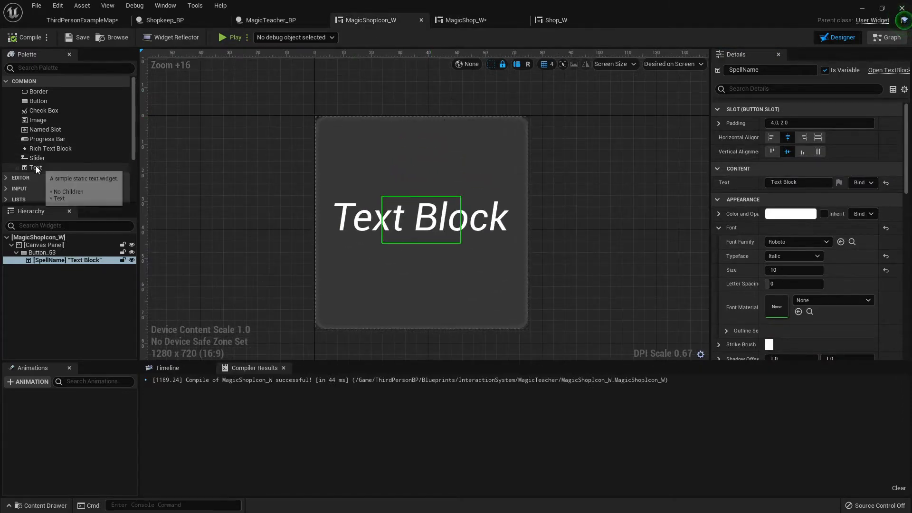
pyautogui.moveTo(35, 167); pyautogui.dragTo(48, 245)
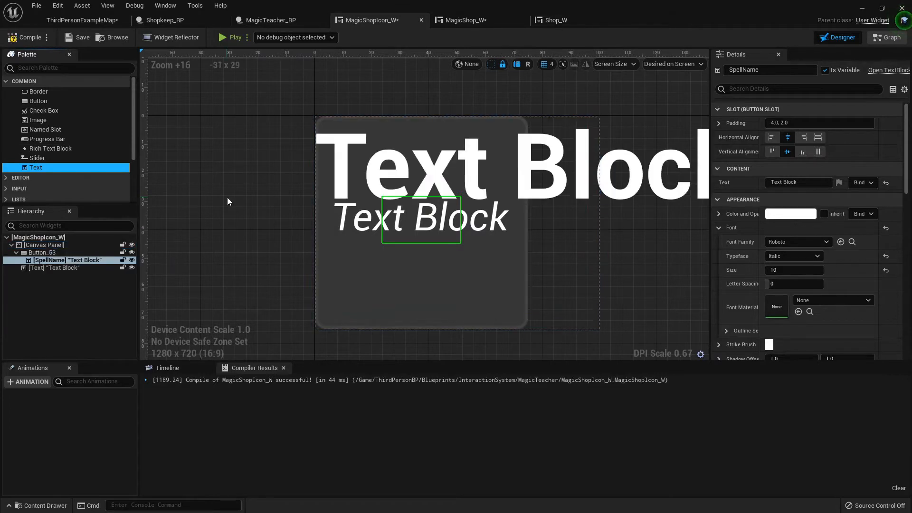
pyautogui.click(574, 161)
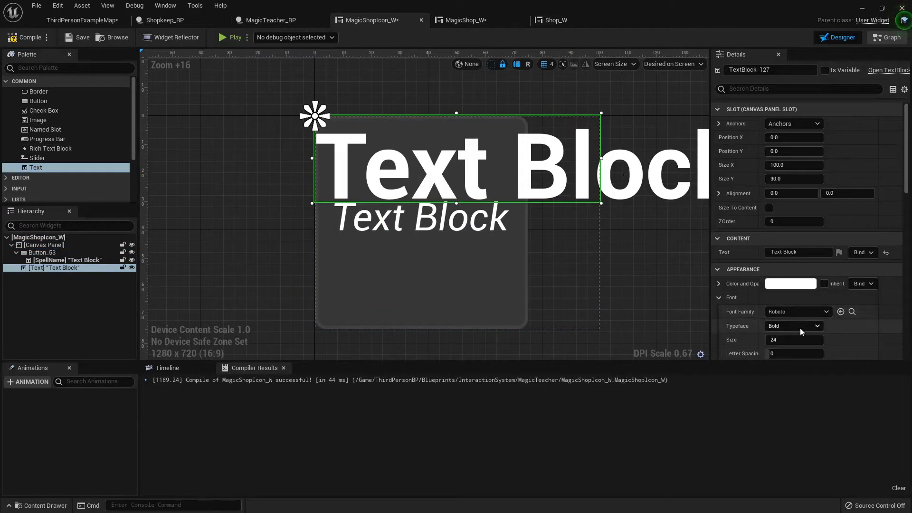
pyautogui.scroll(-1, 801, 330)
pyautogui.press('Return')
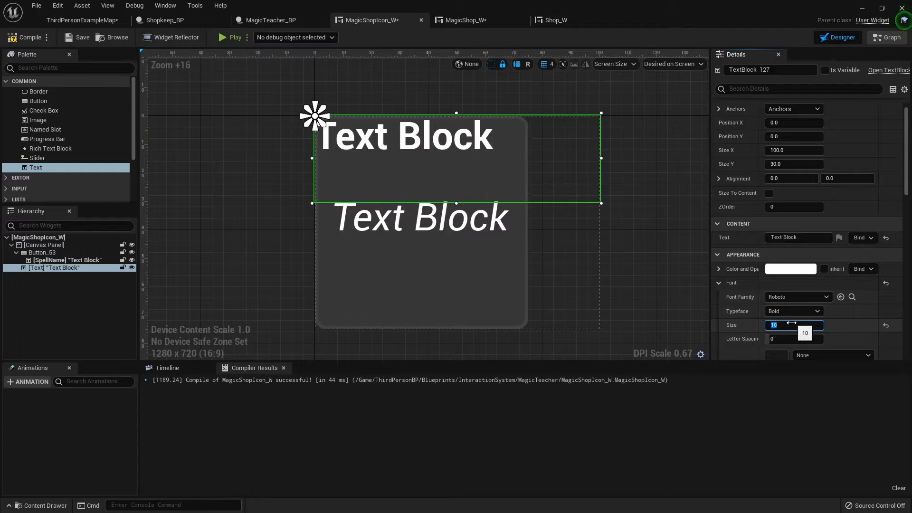
pyautogui.click(793, 312)
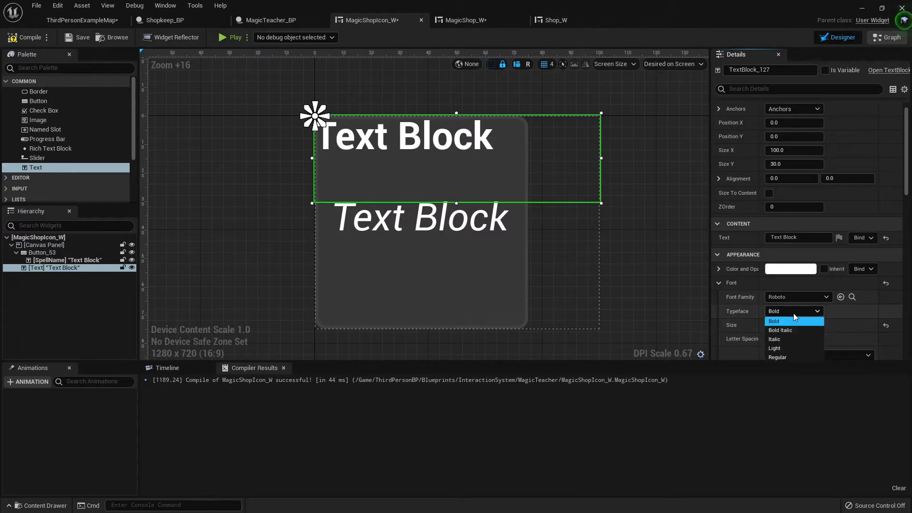
pyautogui.click(795, 348)
pyautogui.scroll(-3, 789, 304)
pyautogui.scroll(-3, 789, 305)
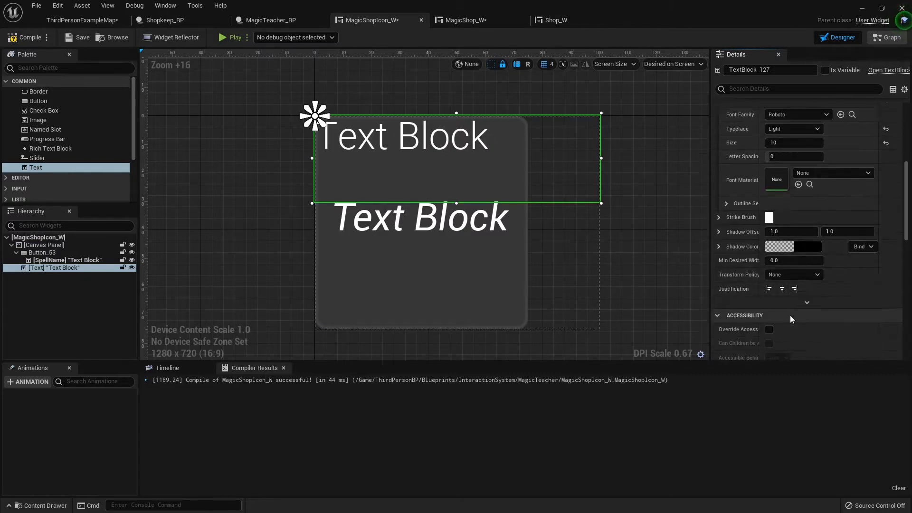
pyautogui.click(784, 288)
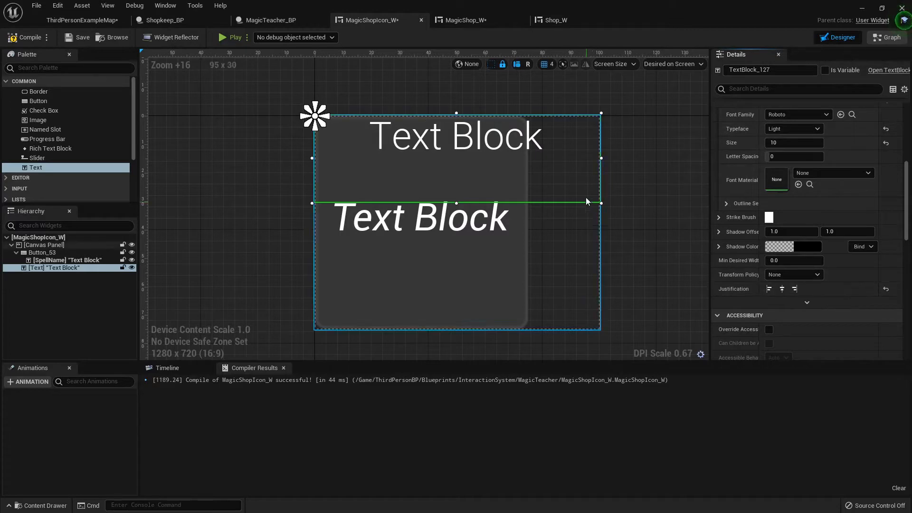
# - Resize and nudge the new text block into a thin strip just below the spell button
pyautogui.moveTo(600, 158); pyautogui.dragTo(527, 157)
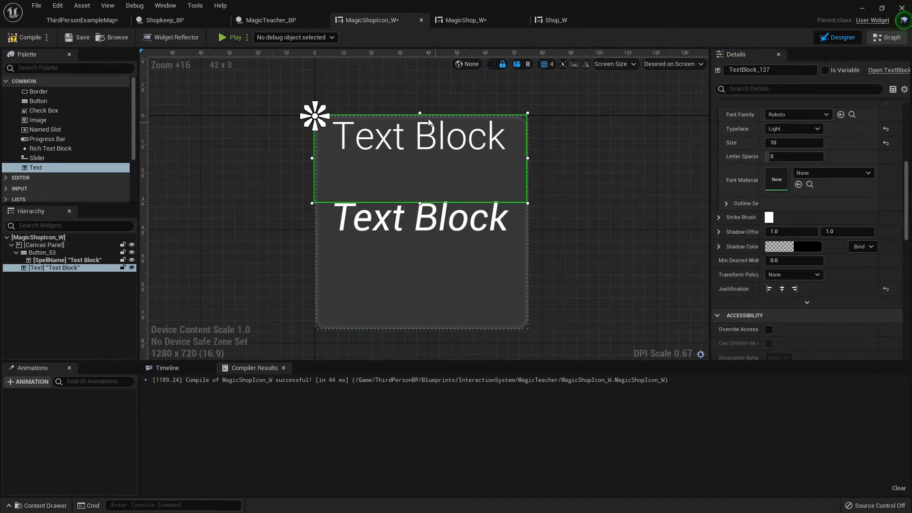
pyautogui.moveTo(420, 113); pyautogui.dragTo(421, 191)
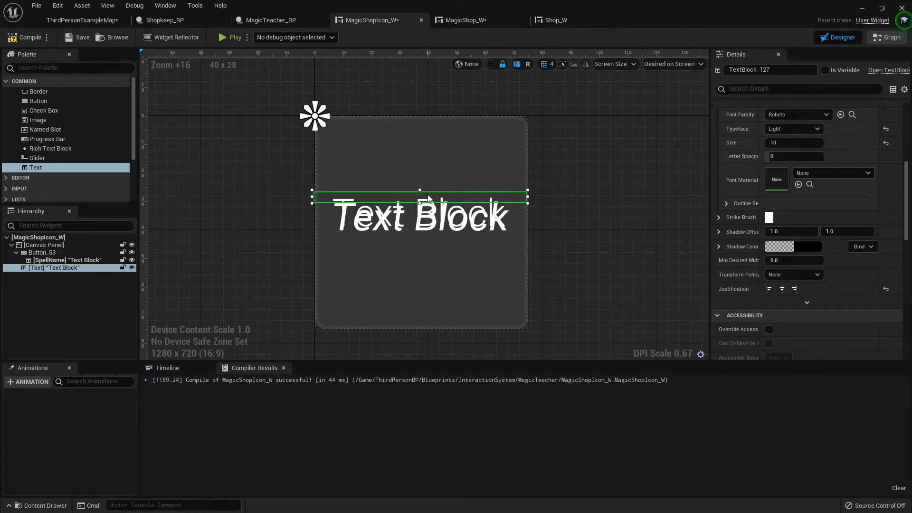
pyautogui.press('Down')
pyautogui.press('Down')
pyautogui.press('Down')
pyautogui.press('Down')
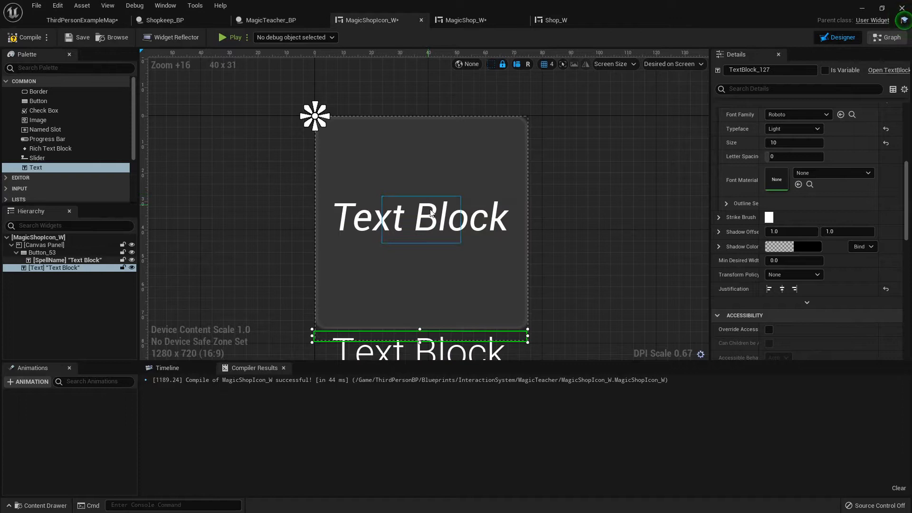
pyautogui.scroll(2, 430, 210)
pyautogui.scroll(1, 431, 236)
pyautogui.scroll(1, 428, 256)
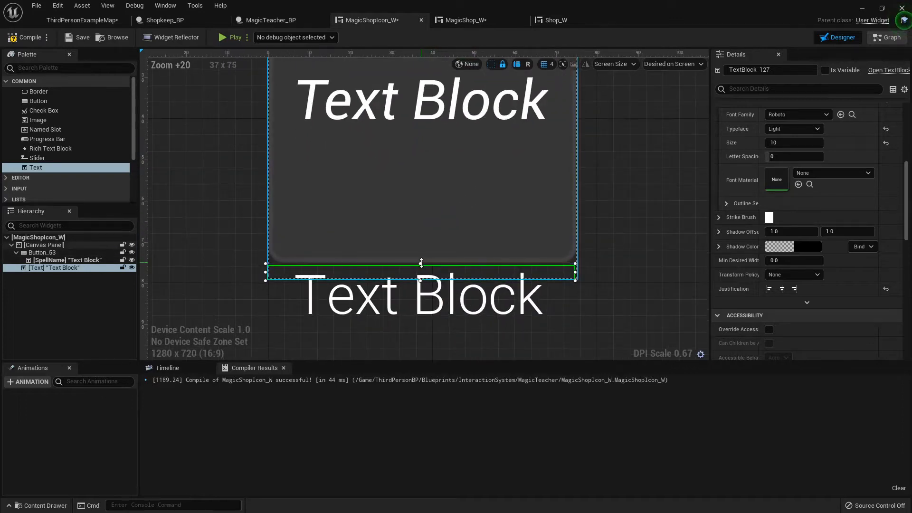
pyautogui.moveTo(421, 261); pyautogui.dragTo(420, 250)
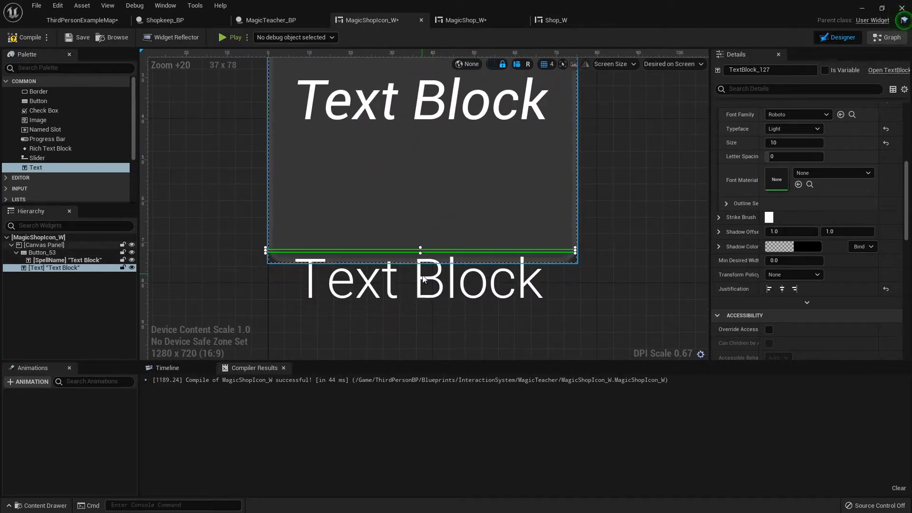
pyautogui.press('Down')
pyautogui.press('Down')
pyautogui.press('Down')
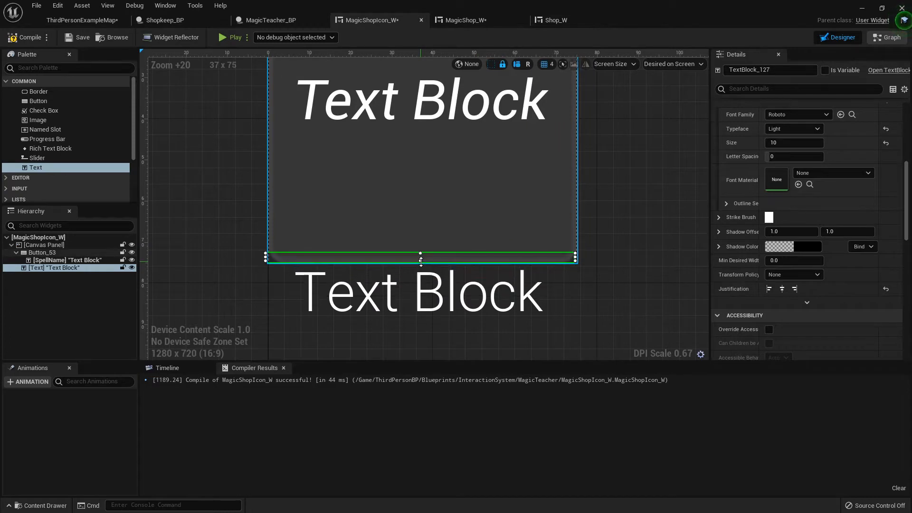
pyautogui.moveTo(421, 262)
pyautogui.mouseDown()
pyautogui.moveTo(422, 271)
pyautogui.moveTo(422, 260)
pyautogui.mouseUp()
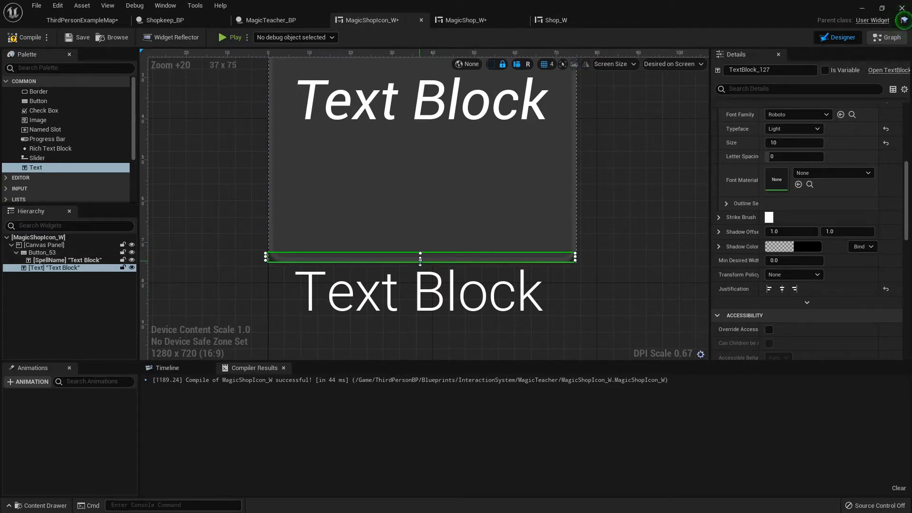
pyautogui.moveTo(420, 262); pyautogui.dragTo(407, 270)
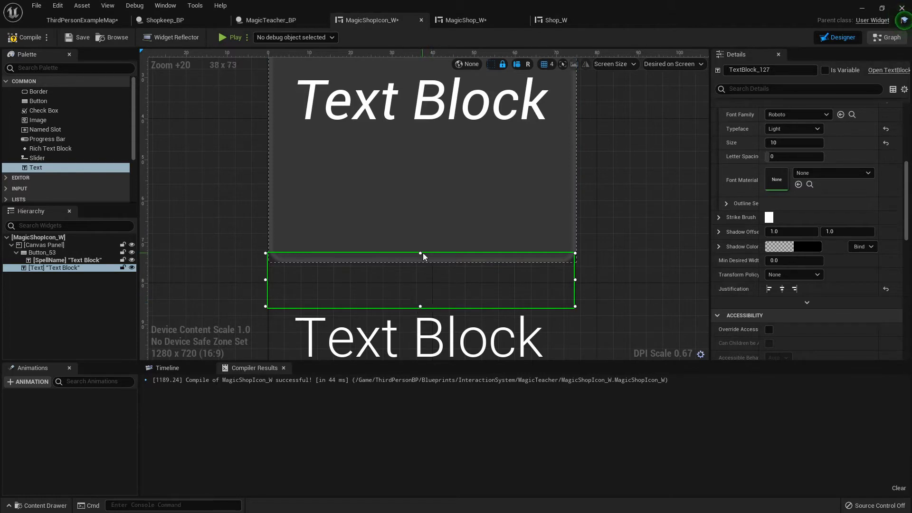
pyautogui.moveTo(420, 307); pyautogui.dragTo(435, 258)
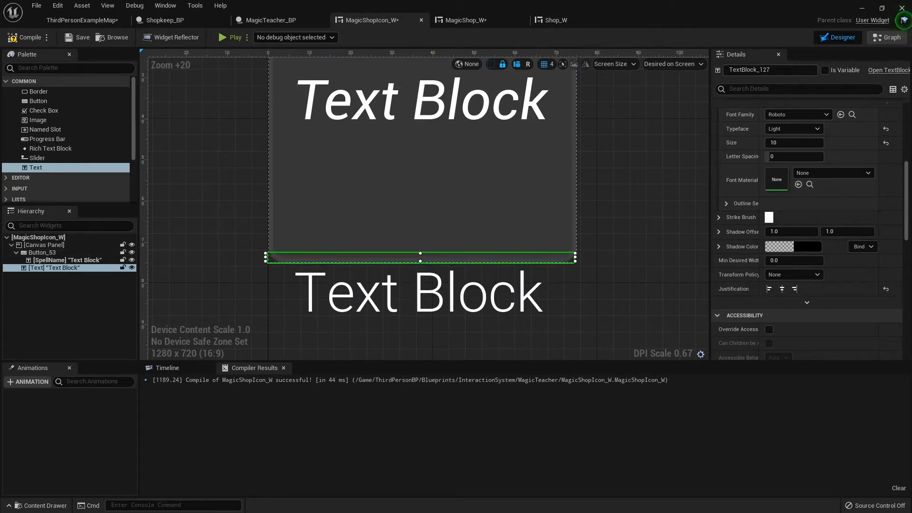
# - Rename the new text block Price, make it a variable and compile the icon widget
pyautogui.click(756, 69)
pyautogui.write('Price')
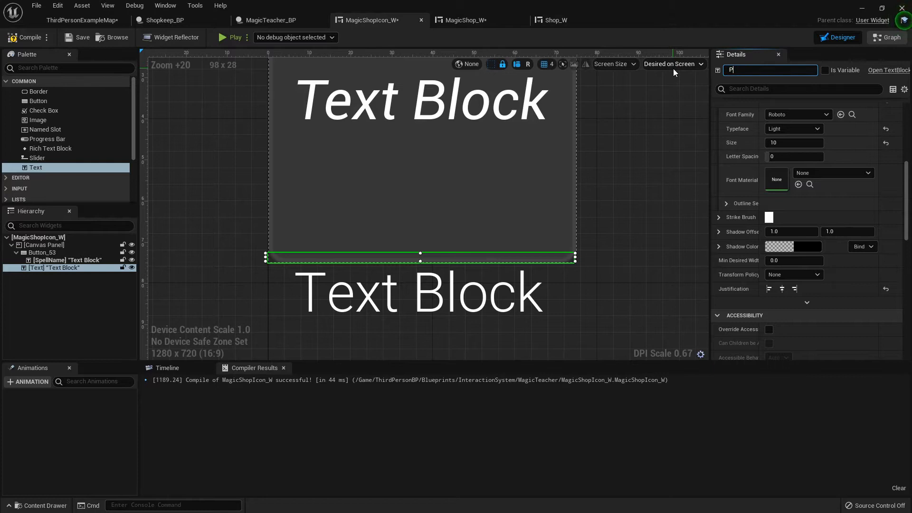
pyautogui.click(828, 70)
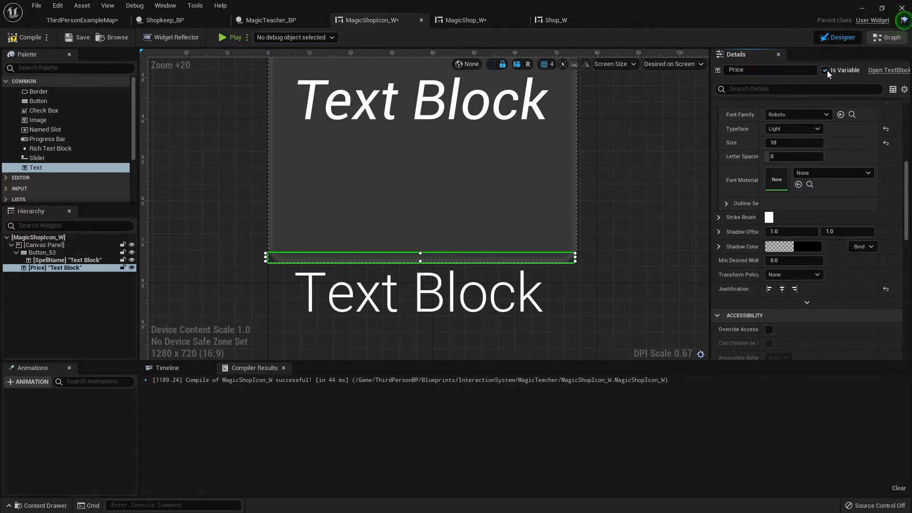
pyautogui.click(30, 37)
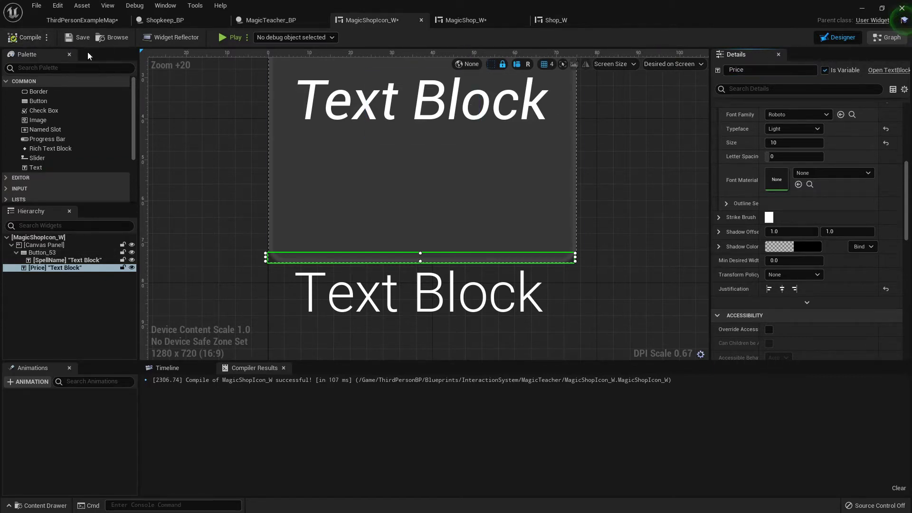
# - Add a SetText node on the Price variable, chained after the SpellName SetText in the construct graph
pyautogui.click(891, 37)
pyautogui.scroll(2, 474, 176)
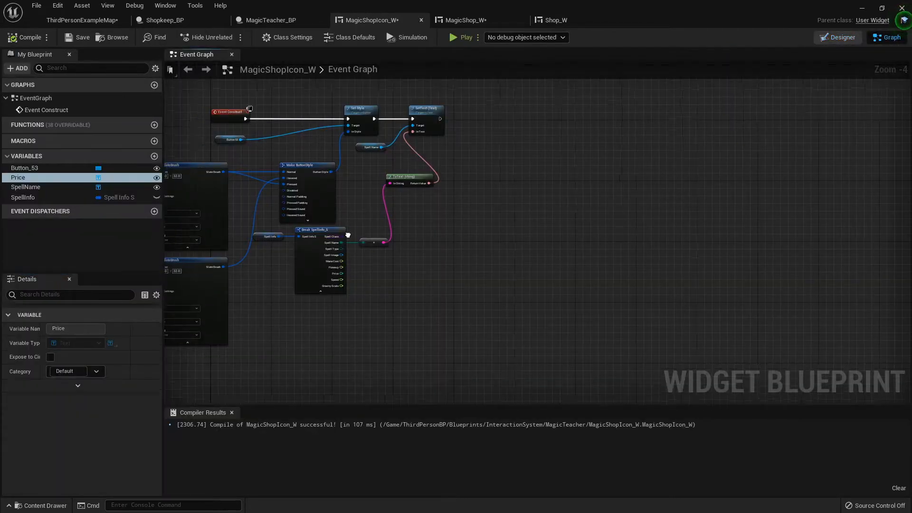
pyautogui.moveTo(601, 184); pyautogui.dragTo(452, 148, button='right')
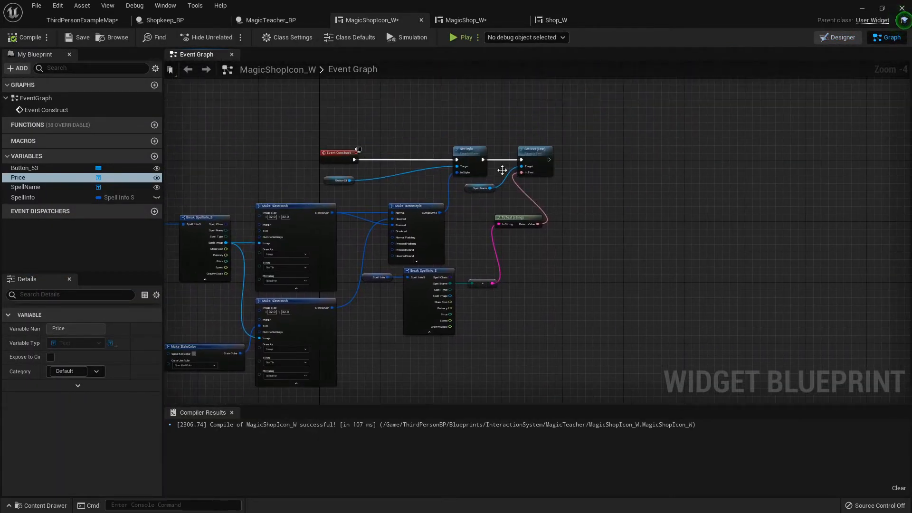
pyautogui.scroll(4, 502, 171)
pyautogui.moveTo(565, 180); pyautogui.dragTo(428, 164, button='right')
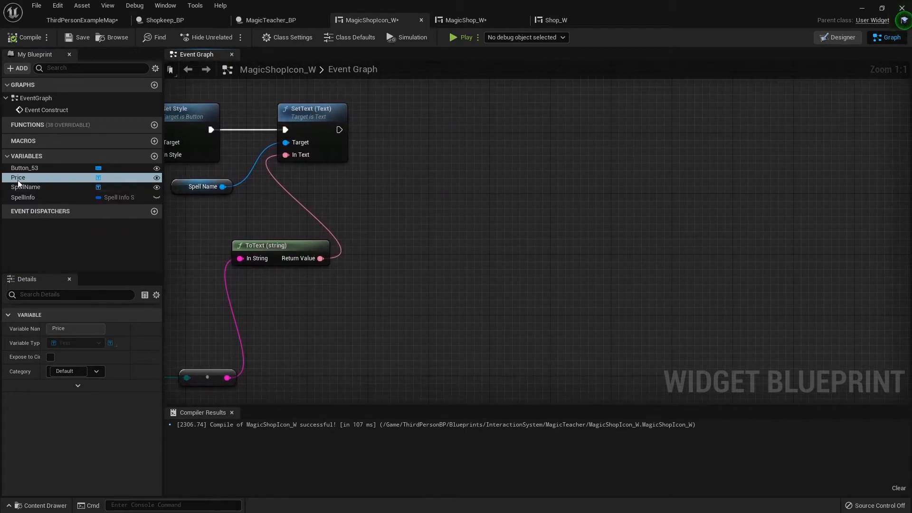
pyautogui.moveTo(18, 177); pyautogui.dragTo(447, 187)
pyautogui.click(330, 204)
pyautogui.write('set')
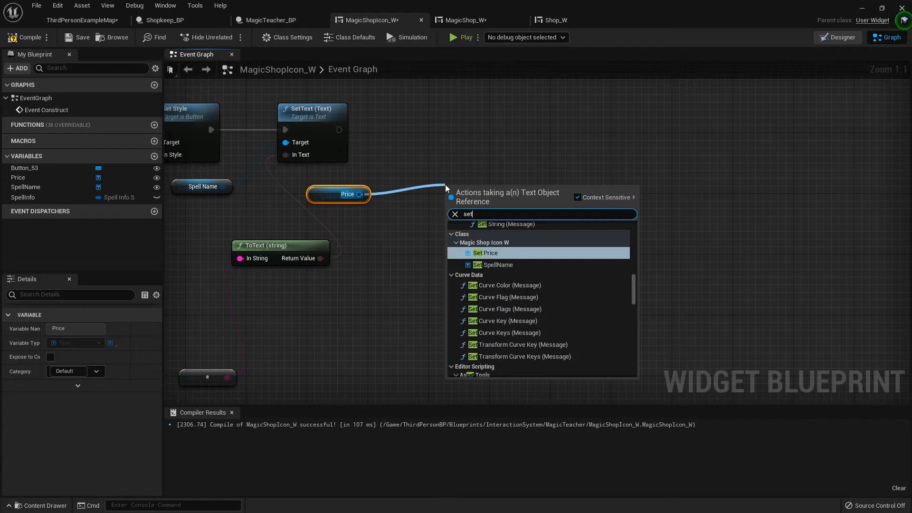
pyautogui.write(' text')
pyautogui.click(492, 278)
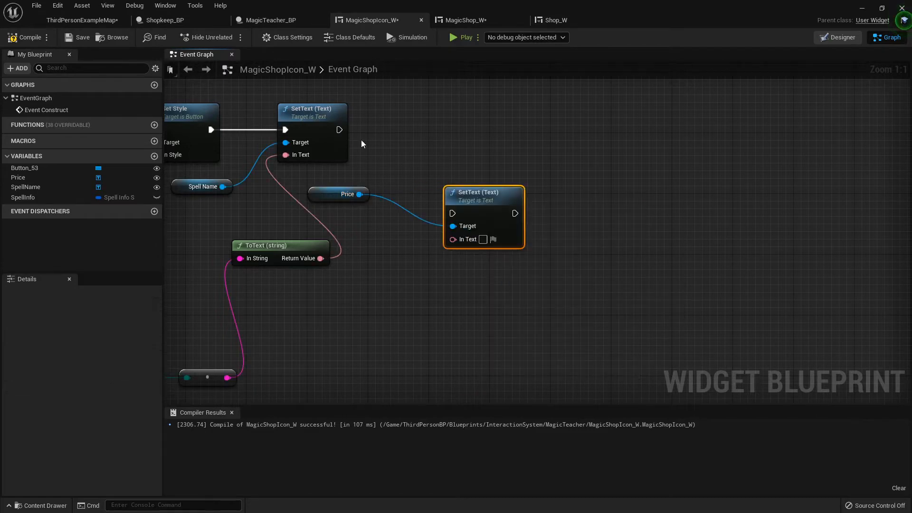
pyautogui.moveTo(339, 130)
pyautogui.mouseDown()
pyautogui.moveTo(452, 213)
pyautogui.moveTo(485, 113)
pyautogui.mouseUp()
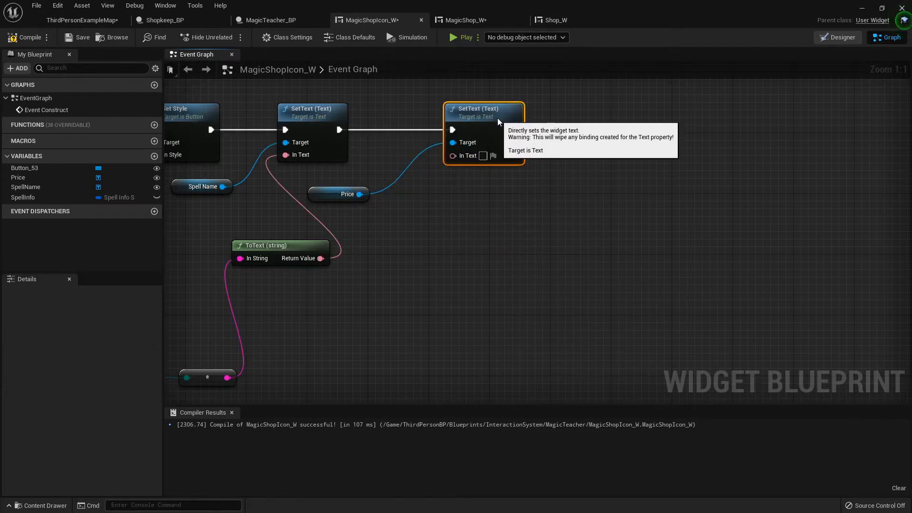
# - Feed Break SpellInfo's integer price, converted to text, into the Price SetText and compile
pyautogui.moveTo(218, 368); pyautogui.dragTo(474, 263, button='right')
pyautogui.moveTo(399, 332); pyautogui.dragTo(717, 162)
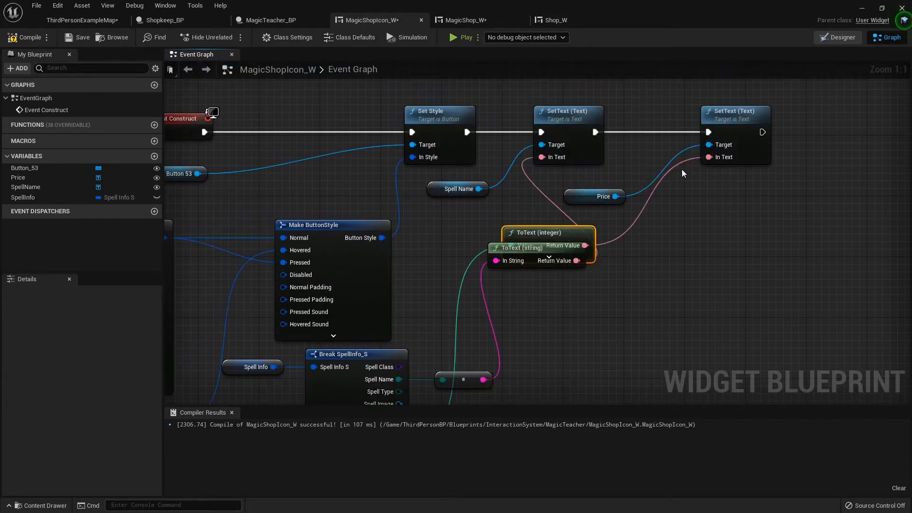
pyautogui.moveTo(556, 232); pyautogui.dragTo(586, 303)
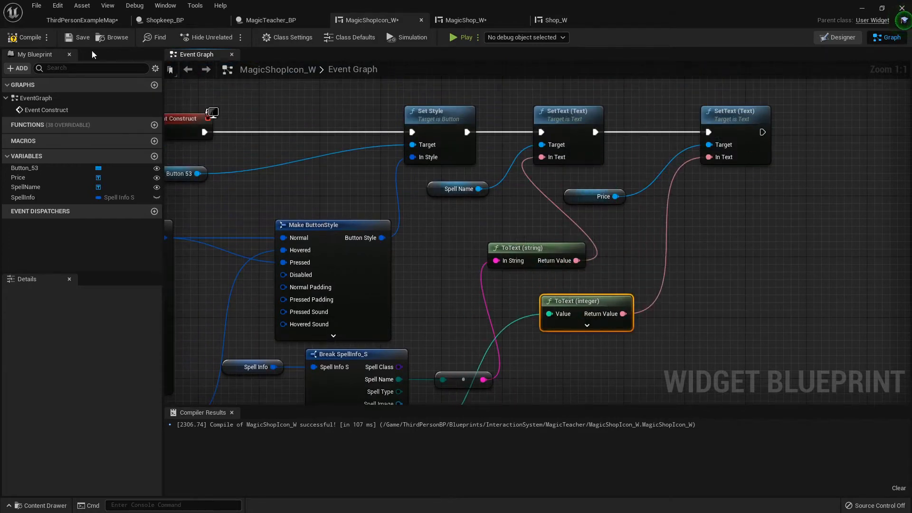
pyautogui.click(30, 38)
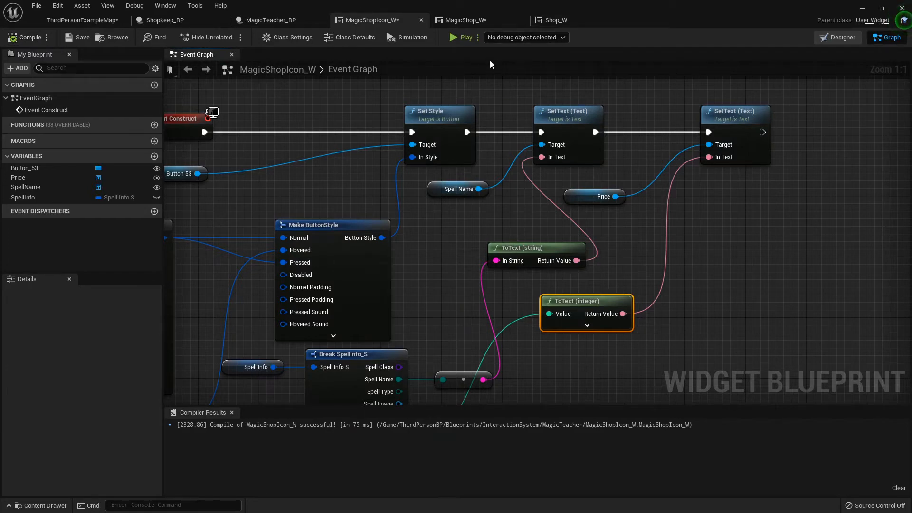
pyautogui.click(837, 37)
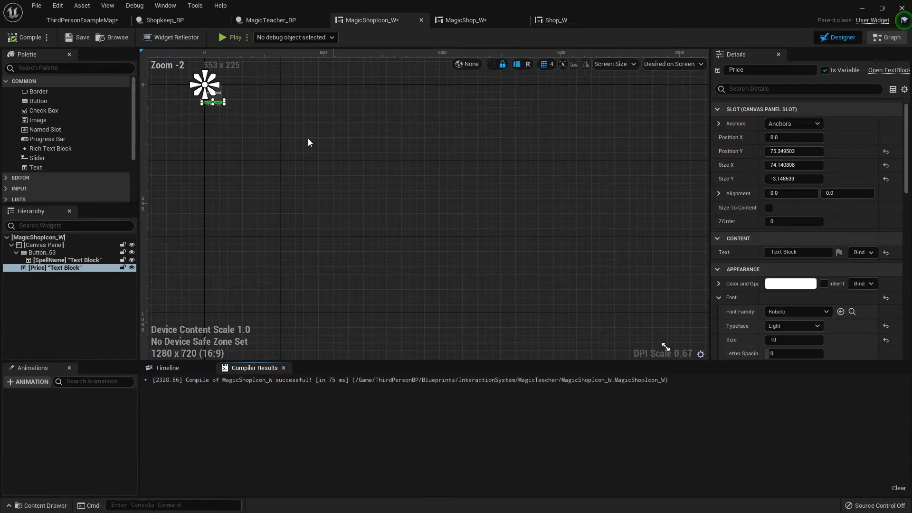
pyautogui.scroll(4, 221, 109)
pyautogui.scroll(3, 348, 172)
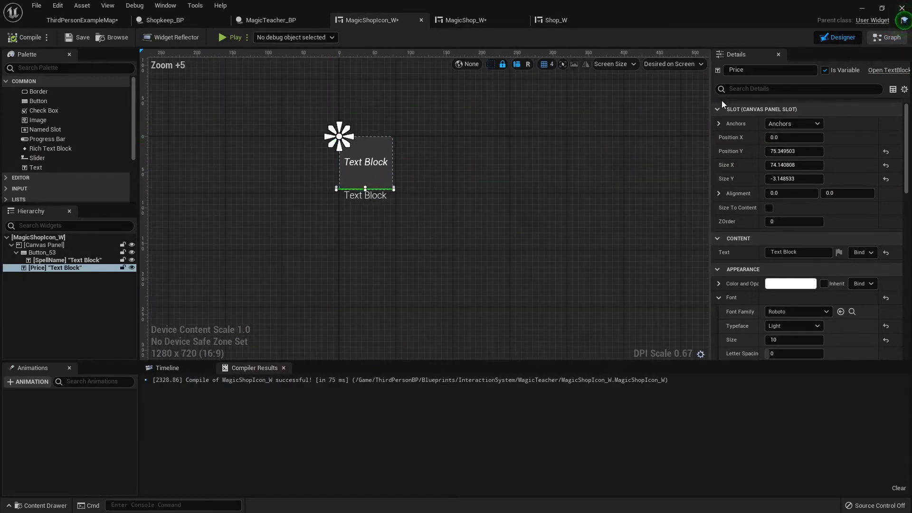
# - Add an On Clicked event for the Button_53 variable in MagicShopIcon_W's event graph
pyautogui.click(888, 37)
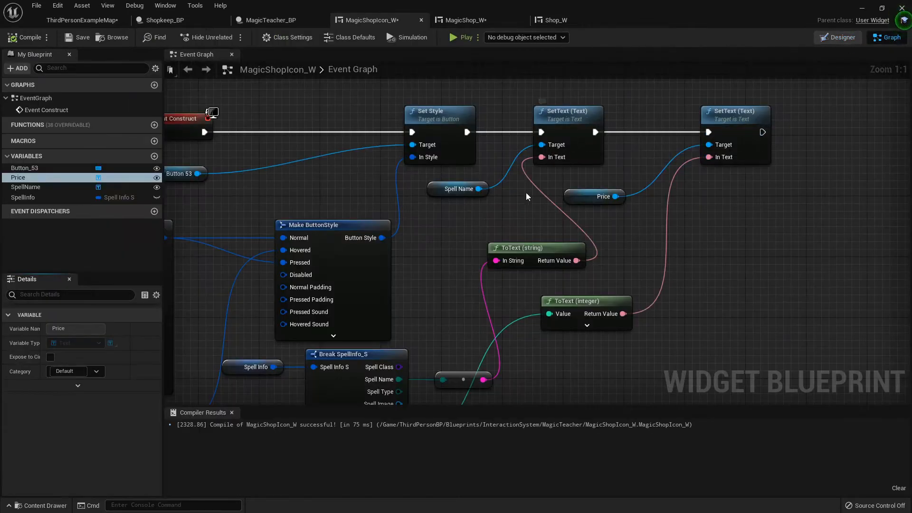
pyautogui.scroll(-6, 526, 192)
pyautogui.click(38, 169)
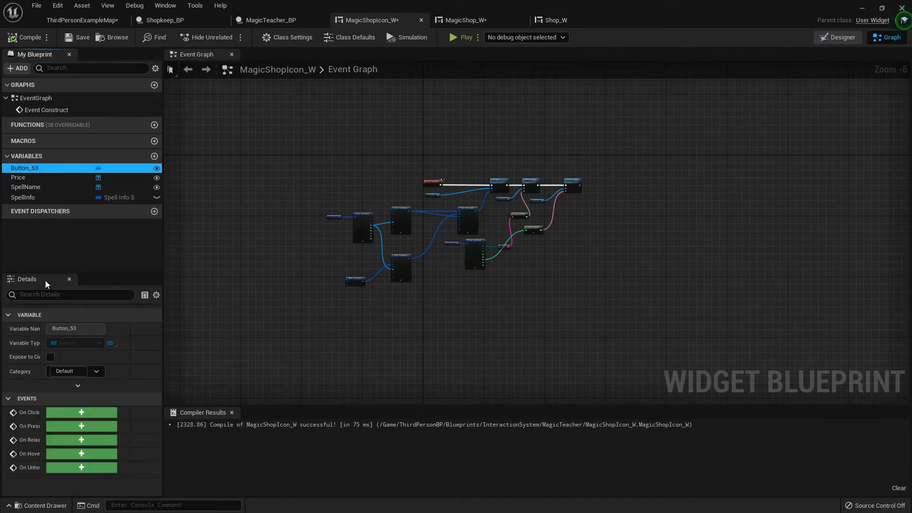
pyautogui.click(81, 412)
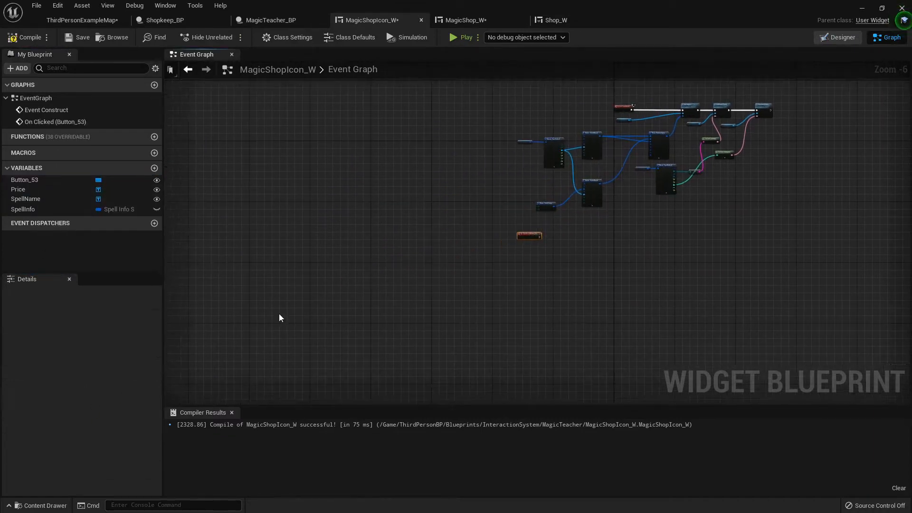
# - From On Clicked, cast Get Player Character to Player_BP
pyautogui.moveTo(535, 225)
pyautogui.mouseDown()
pyautogui.moveTo(461, 188)
pyautogui.moveTo(323, 168)
pyautogui.mouseUp()
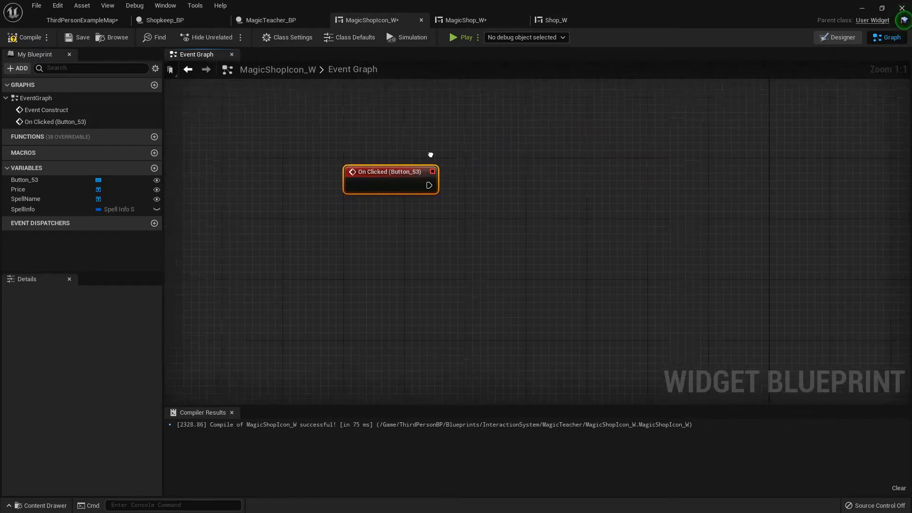
pyautogui.moveTo(381, 172); pyautogui.dragTo(472, 165)
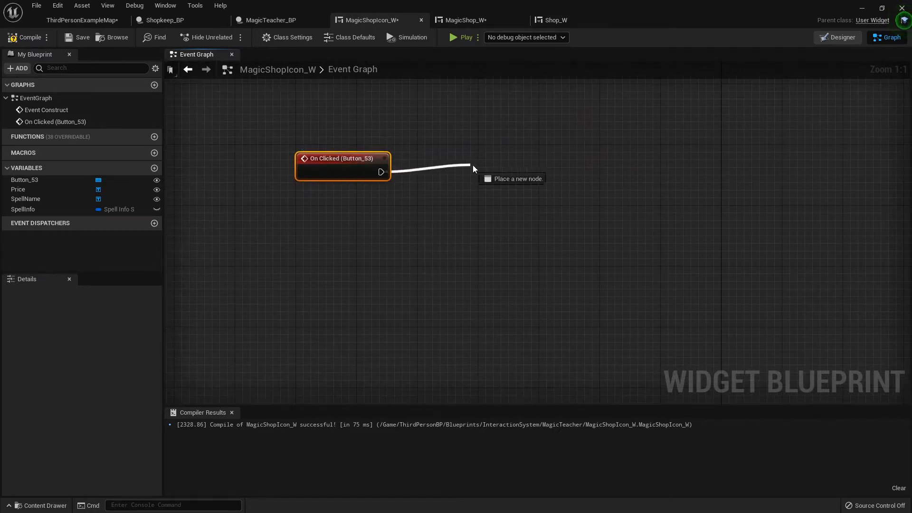
pyautogui.write('cast to player')
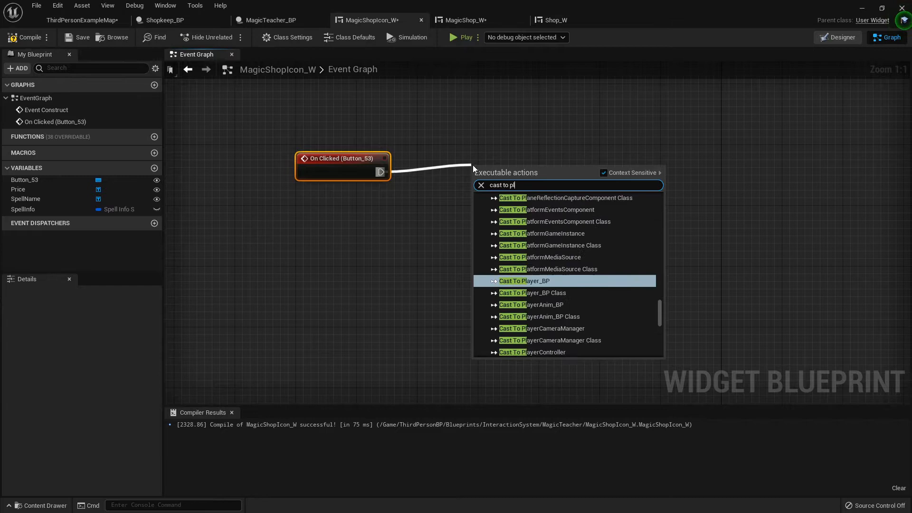
pyautogui.press('Return')
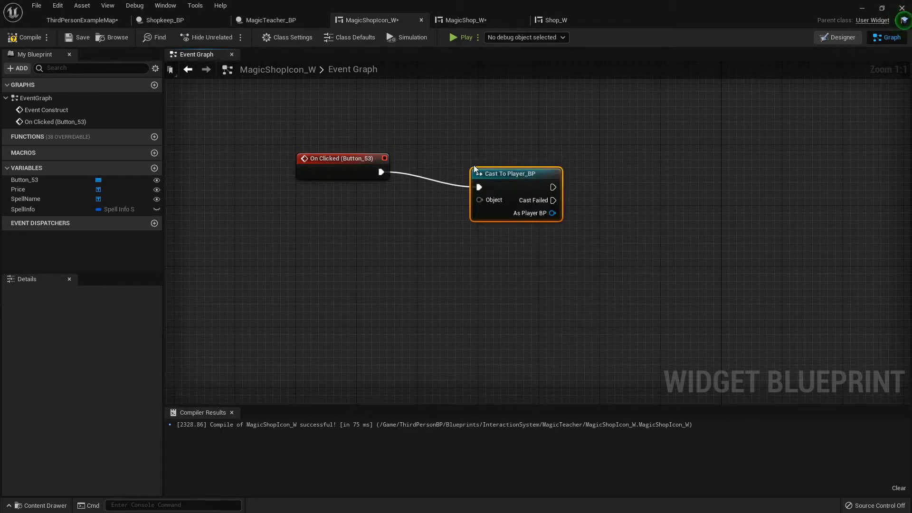
pyautogui.moveTo(504, 173)
pyautogui.mouseDown()
pyautogui.moveTo(502, 158)
pyautogui.moveTo(428, 215)
pyautogui.mouseUp()
pyautogui.write('get')
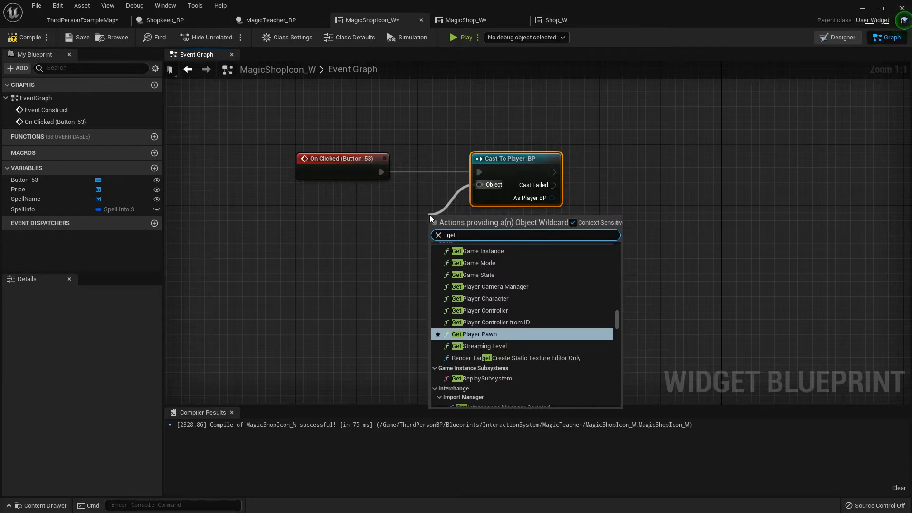
pyautogui.write(' player char')
pyautogui.press('Return')
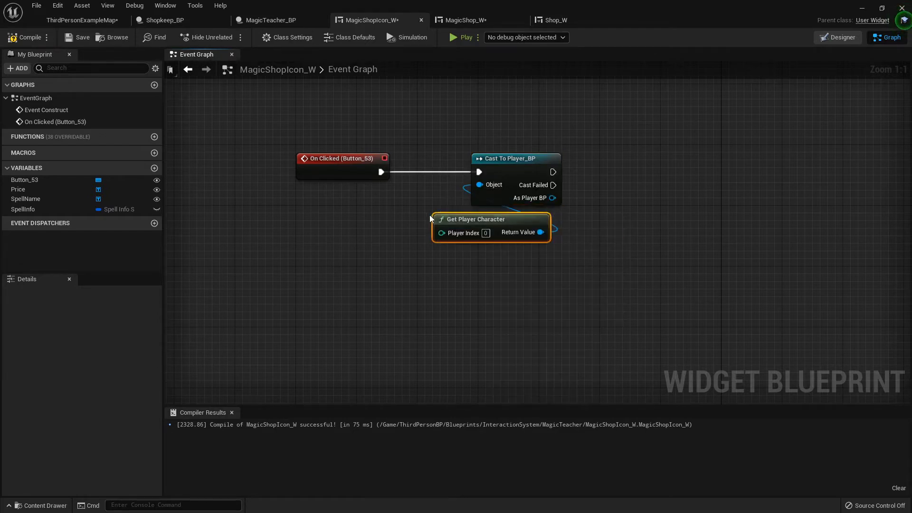
pyautogui.moveTo(442, 220); pyautogui.dragTo(345, 219)
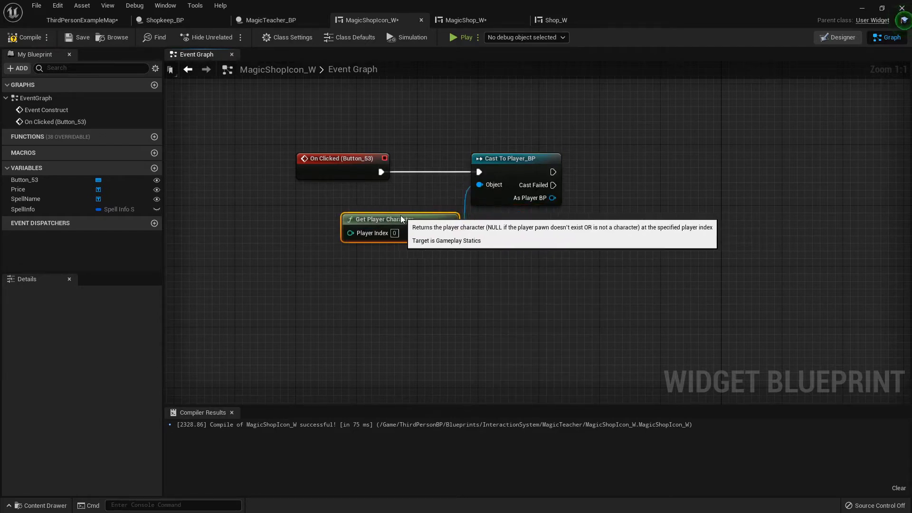
pyautogui.moveTo(547, 214); pyautogui.dragTo(427, 215, button='right')
# - Read the Spells Known array from the As Player BP result
pyautogui.moveTo(432, 198); pyautogui.dragTo(475, 224)
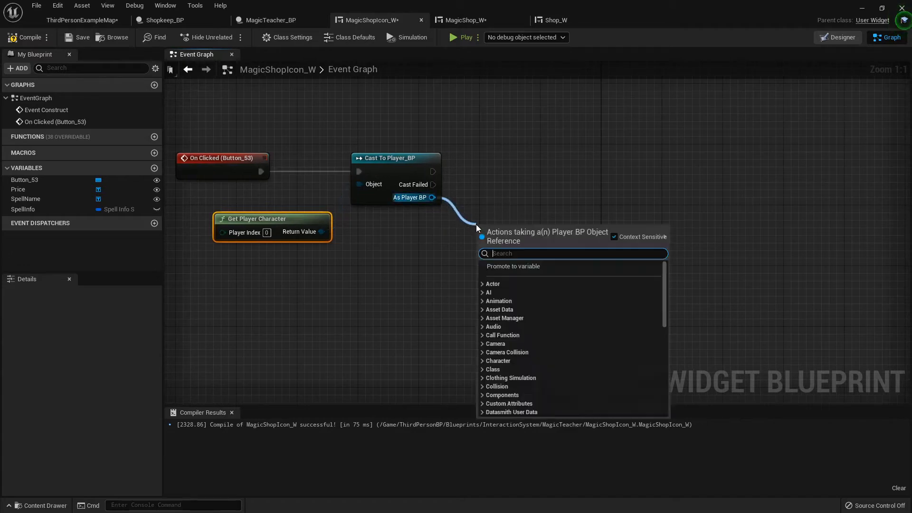
pyautogui.write('spells')
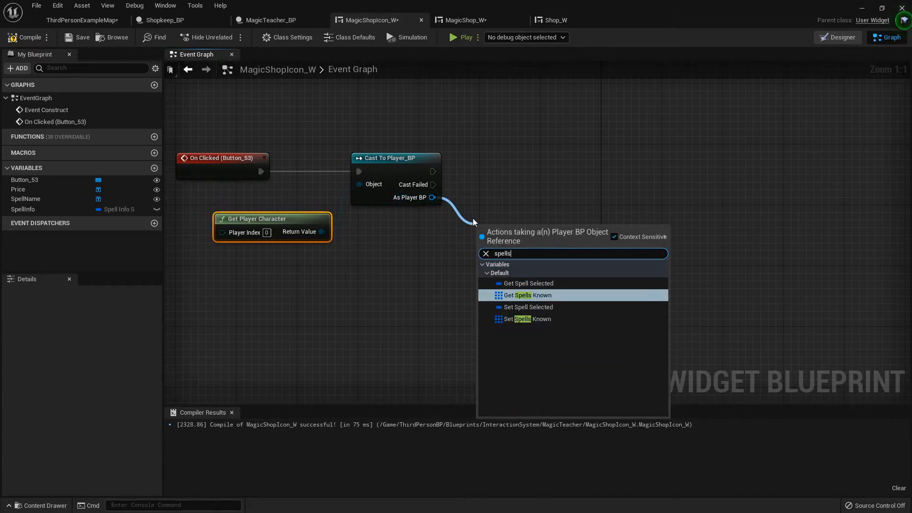
pyautogui.press('Return')
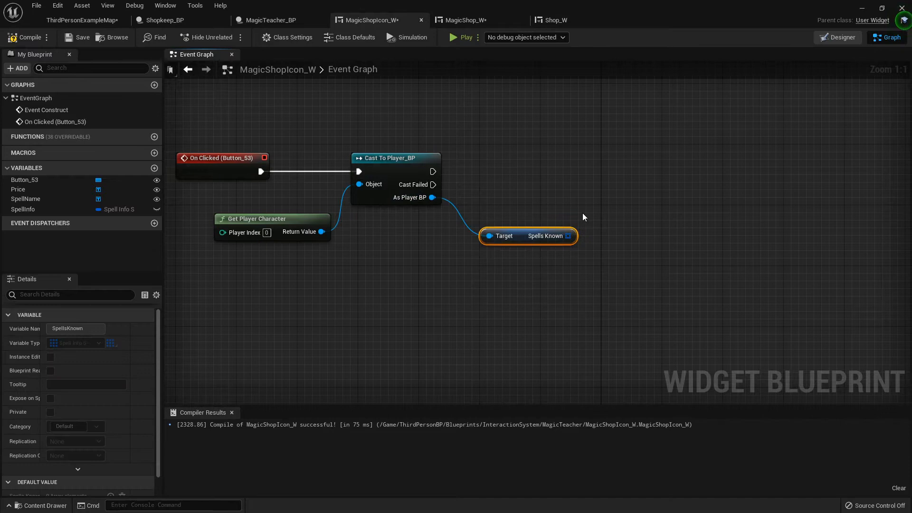
pyautogui.moveTo(588, 217); pyautogui.dragTo(487, 213, button='right')
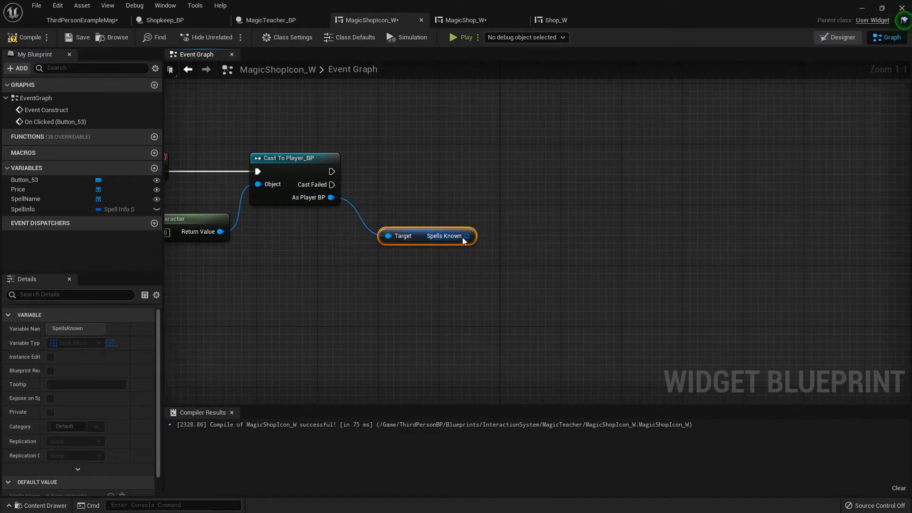
pyautogui.moveTo(568, 236)
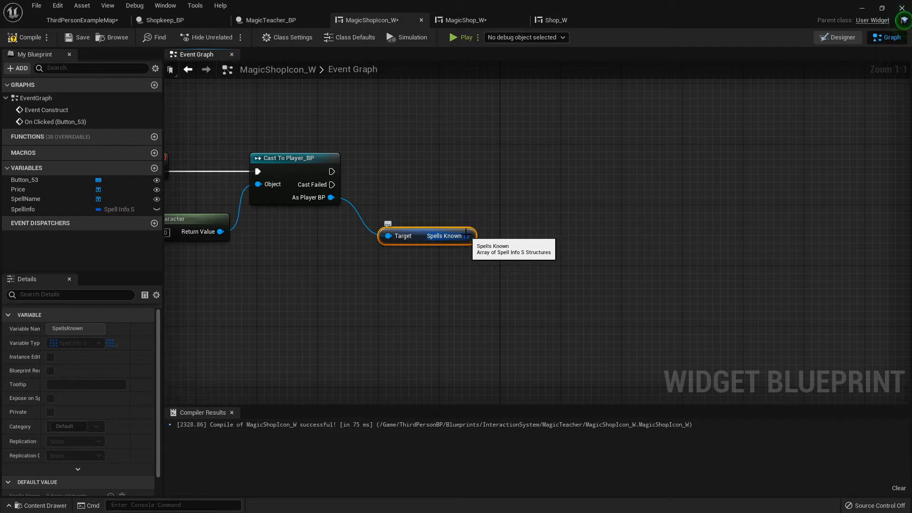
pyautogui.moveTo(467, 236); pyautogui.dragTo(506, 207)
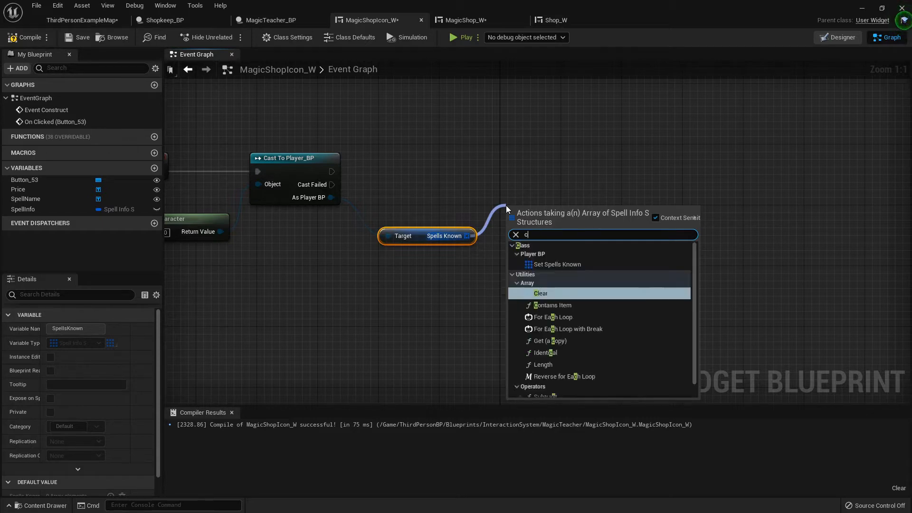
pyautogui.write('contains')
# - Check Spells Known Contains the SpellInfo variable and branch on that result after the cast
pyautogui.press('Return')
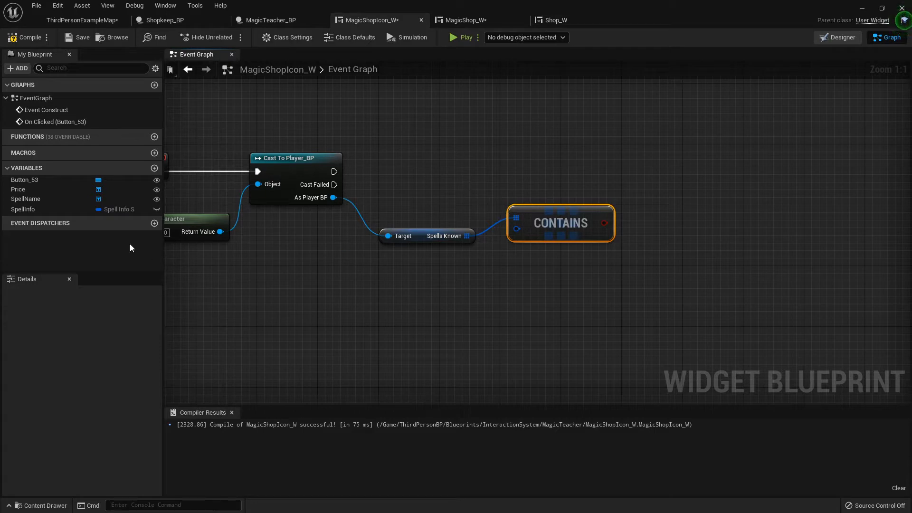
pyautogui.keyDown('ctrl'); pyautogui.moveTo(24, 209); pyautogui.dragTo(271, 223); pyautogui.keyUp('ctrl')
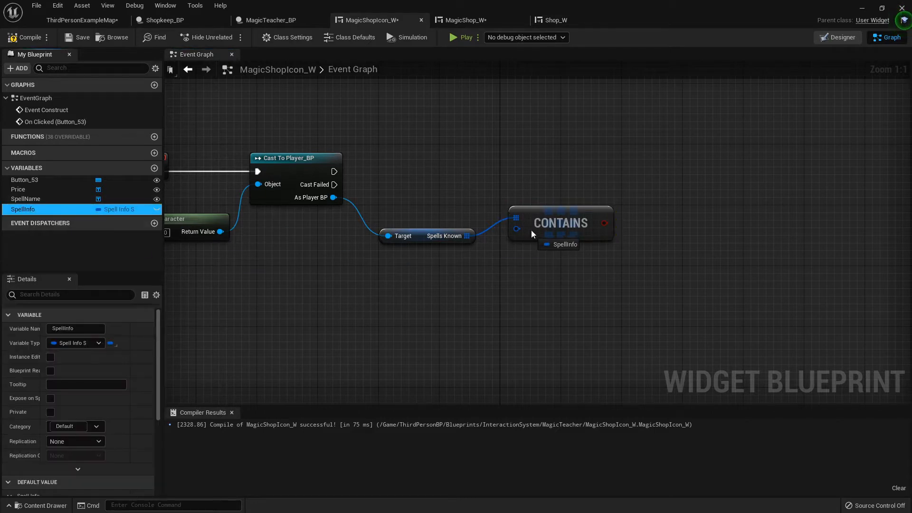
pyautogui.moveTo(531, 231); pyautogui.dragTo(516, 230)
pyautogui.moveTo(456, 238); pyautogui.dragTo(442, 281)
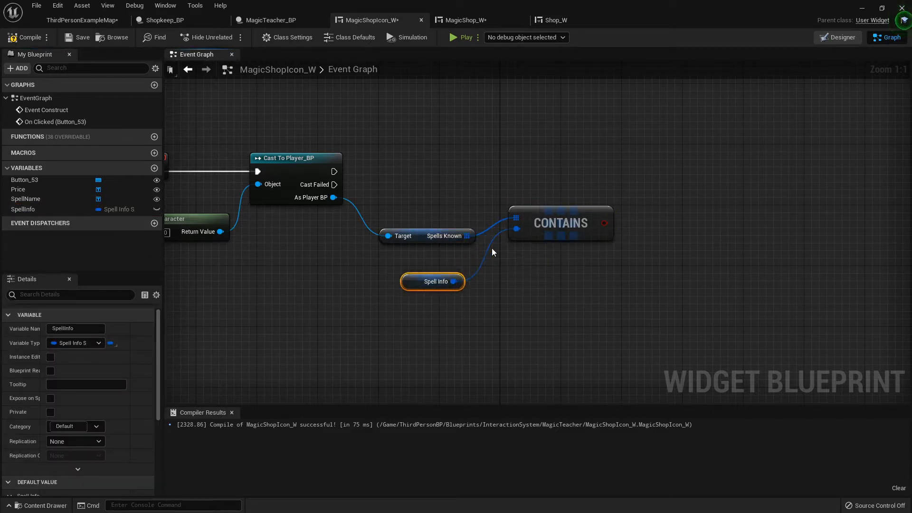
pyautogui.click(613, 147)
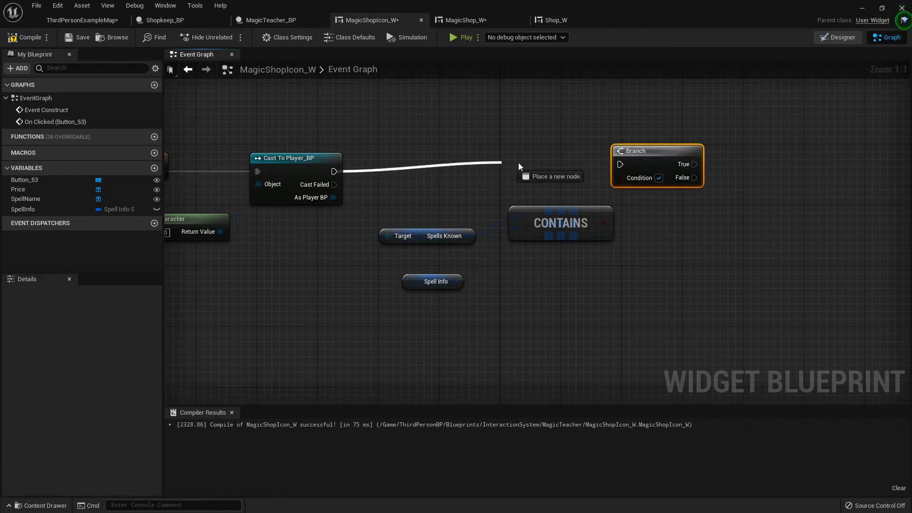
pyautogui.moveTo(334, 171); pyautogui.dragTo(680, 158)
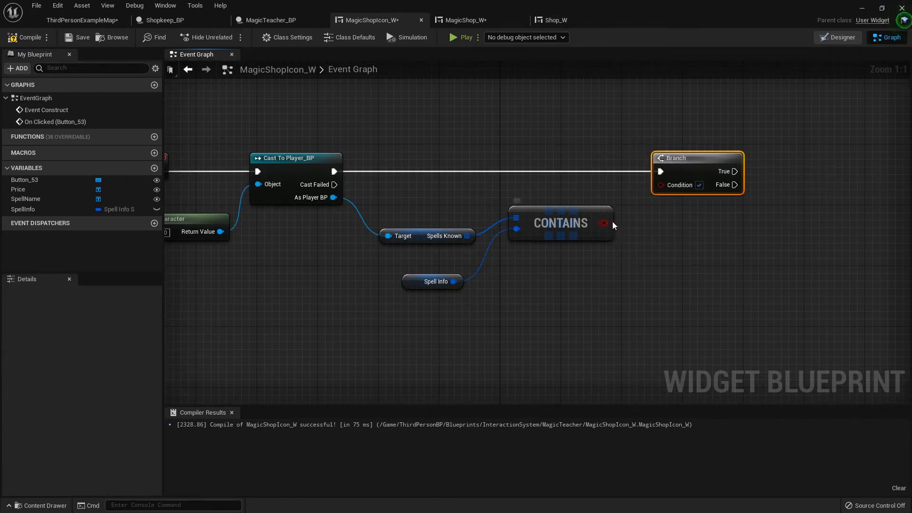
pyautogui.moveTo(604, 223); pyautogui.dragTo(667, 185)
# - On True, Print String "You already know that one homie"
pyautogui.moveTo(719, 207); pyautogui.dragTo(602, 230, button='right')
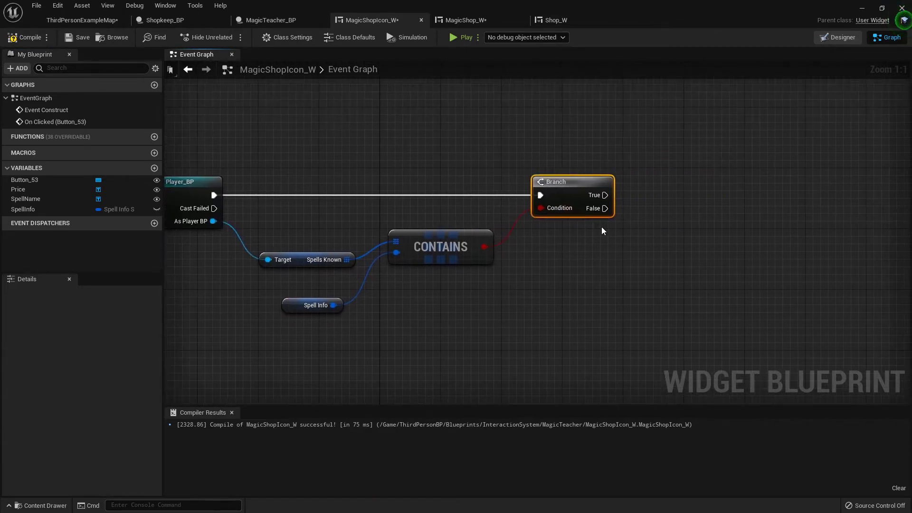
pyautogui.rightClick(691, 121)
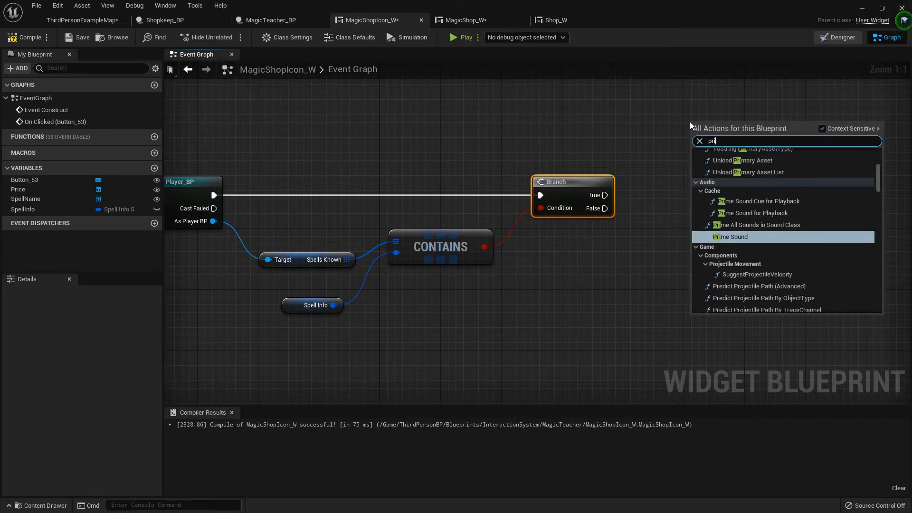
pyautogui.write('print st')
pyautogui.press('Return')
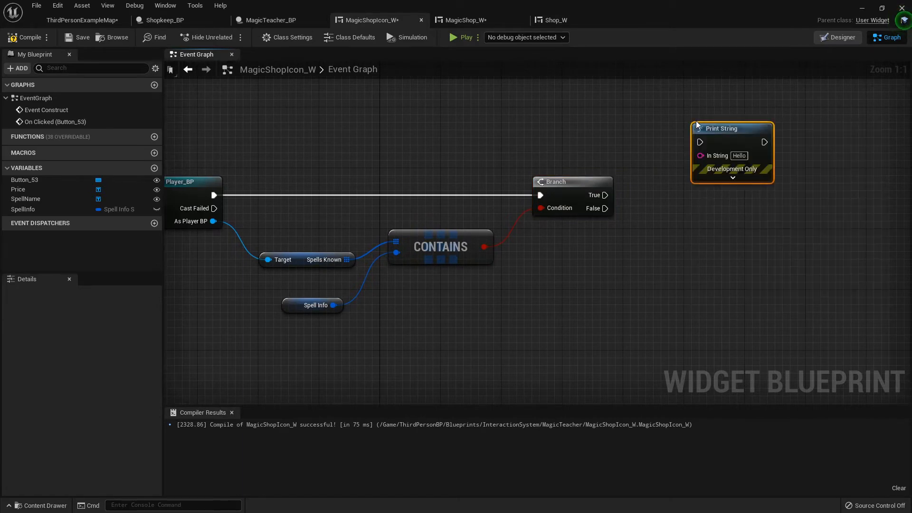
pyautogui.moveTo(605, 195); pyautogui.dragTo(700, 142)
pyautogui.doubleClick(738, 155)
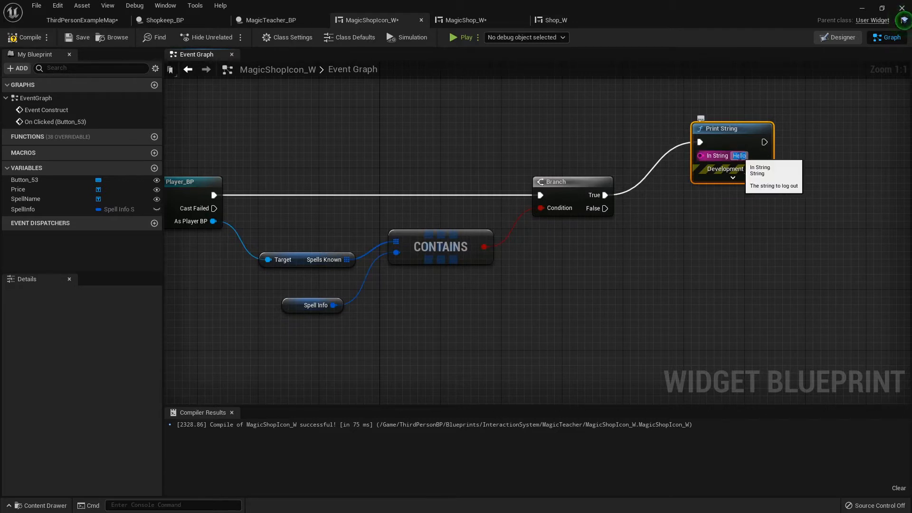
pyautogui.write('Y')
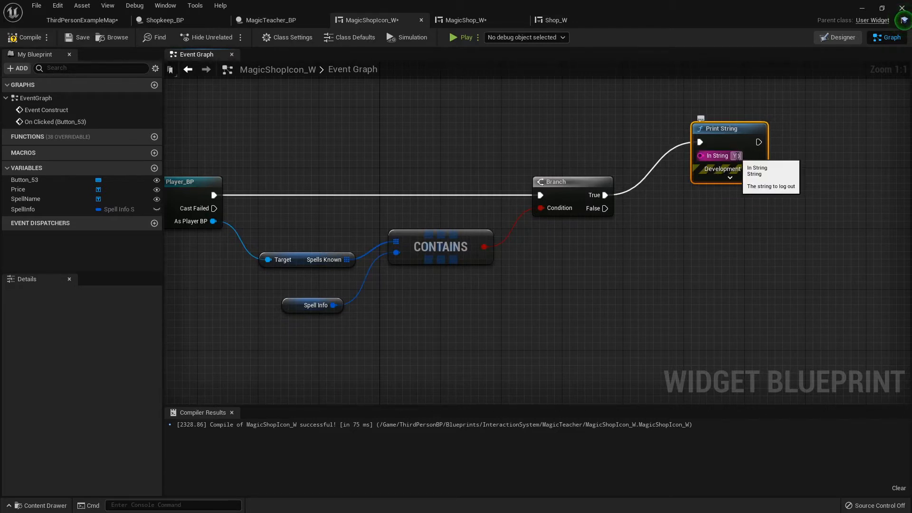
pyautogui.write('ou alread')
pyautogui.write('now this')
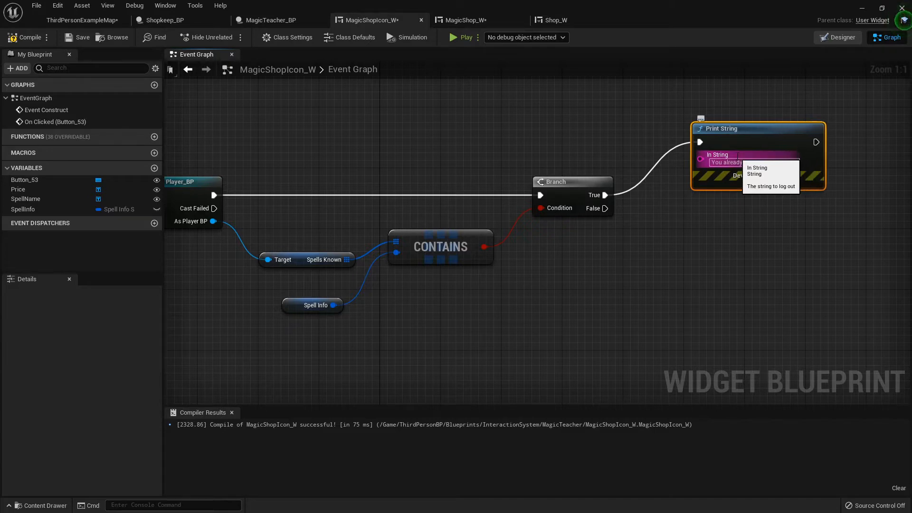
pyautogui.moveTo(696, 225); pyautogui.dragTo(514, 227, button='right')
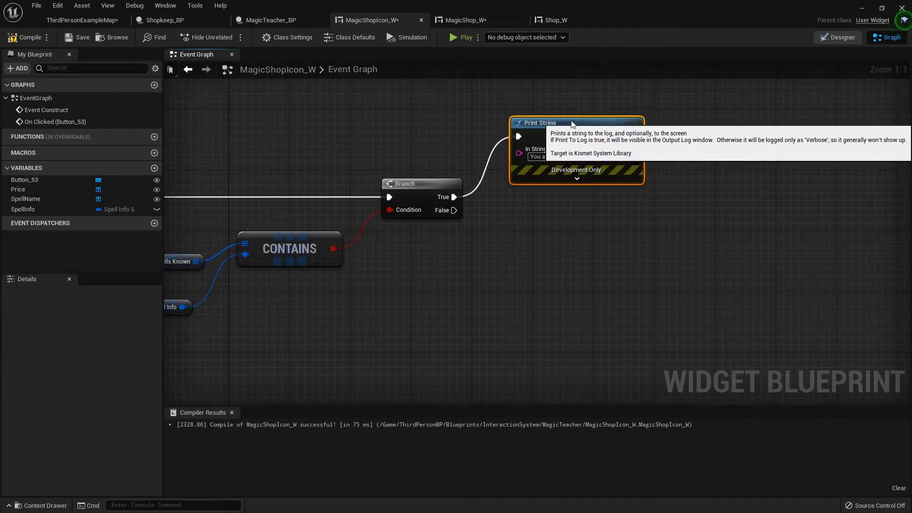
pyautogui.moveTo(576, 221); pyautogui.dragTo(422, 192, button='right')
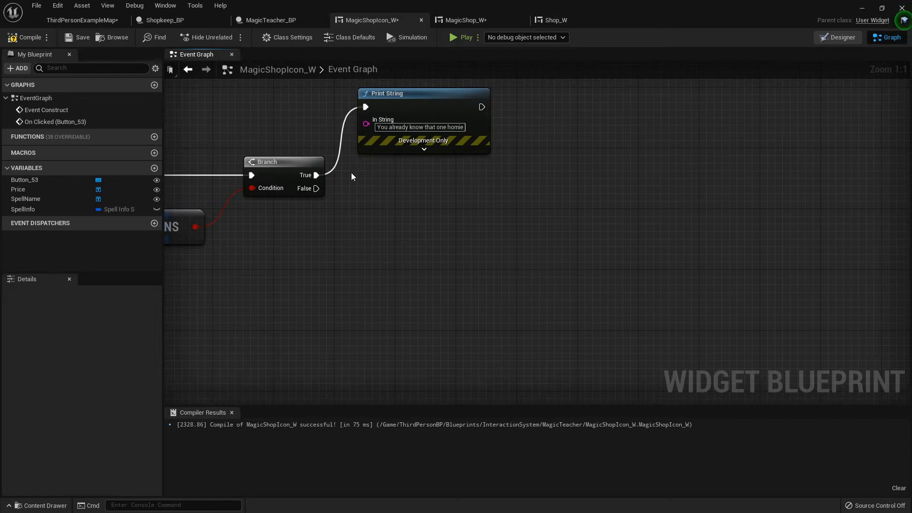
pyautogui.moveTo(354, 203); pyautogui.dragTo(608, 199, button='right')
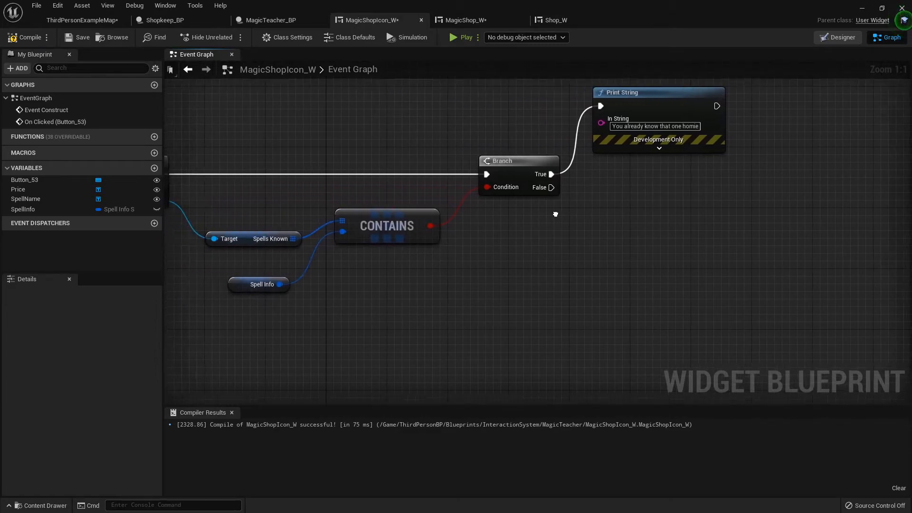
pyautogui.moveTo(288, 234)
pyautogui.mouseDown()
pyautogui.moveTo(288, 257)
pyautogui.moveTo(658, 254)
pyautogui.moveTo(632, 262)
pyautogui.mouseUp()
pyautogui.write('add')
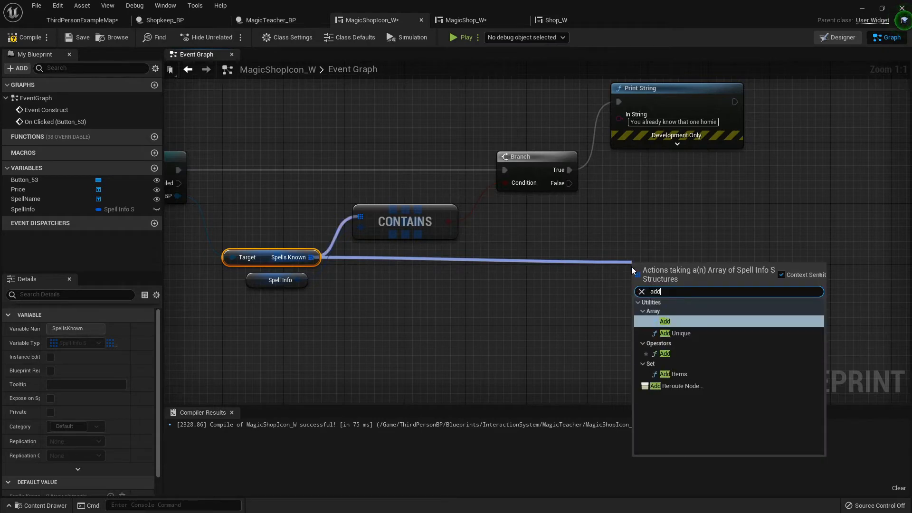
# - On False, Add Unique the SpellInfo to Spells Known, then compile MagicShopIcon_W
pyautogui.click(688, 331)
pyautogui.moveTo(569, 183)
pyautogui.mouseDown()
pyautogui.moveTo(641, 277)
pyautogui.moveTo(697, 255)
pyautogui.mouseUp()
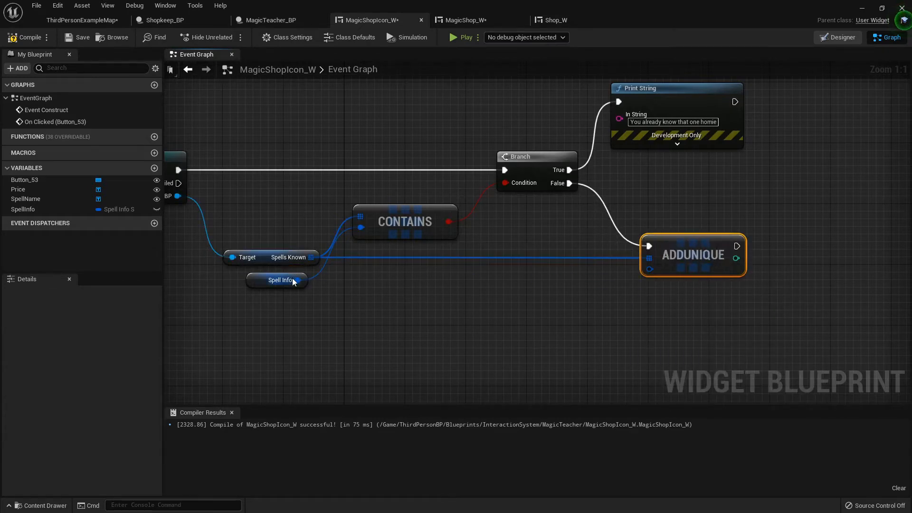
pyautogui.moveTo(296, 279); pyautogui.dragTo(649, 269)
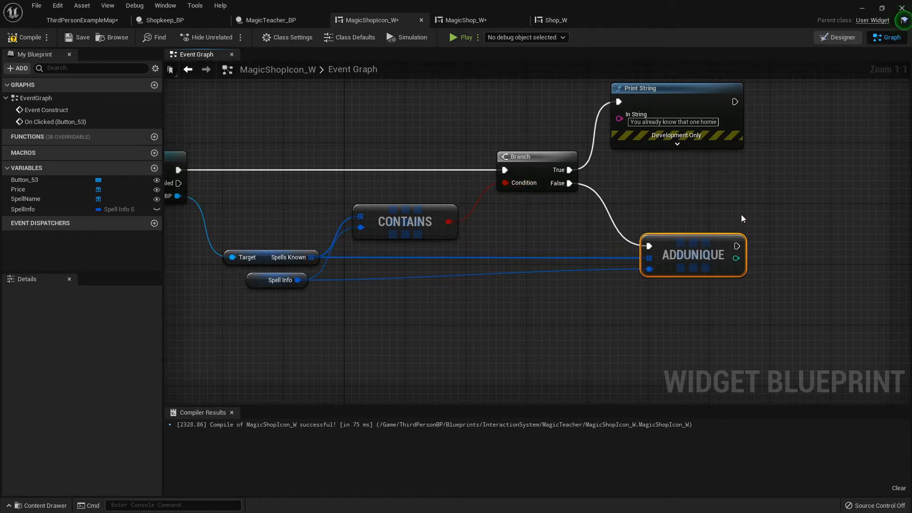
pyautogui.moveTo(741, 215); pyautogui.dragTo(766, 250, button='right')
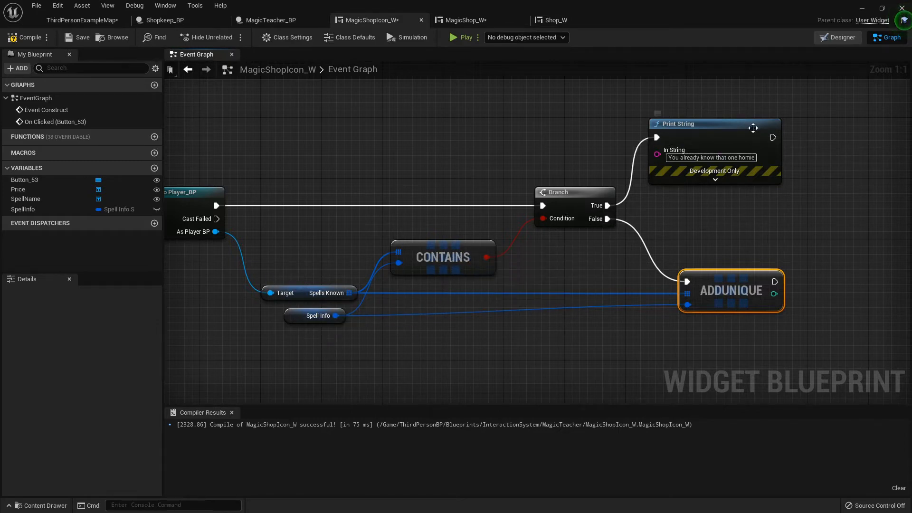
pyautogui.moveTo(709, 212); pyautogui.dragTo(532, 192, button='right')
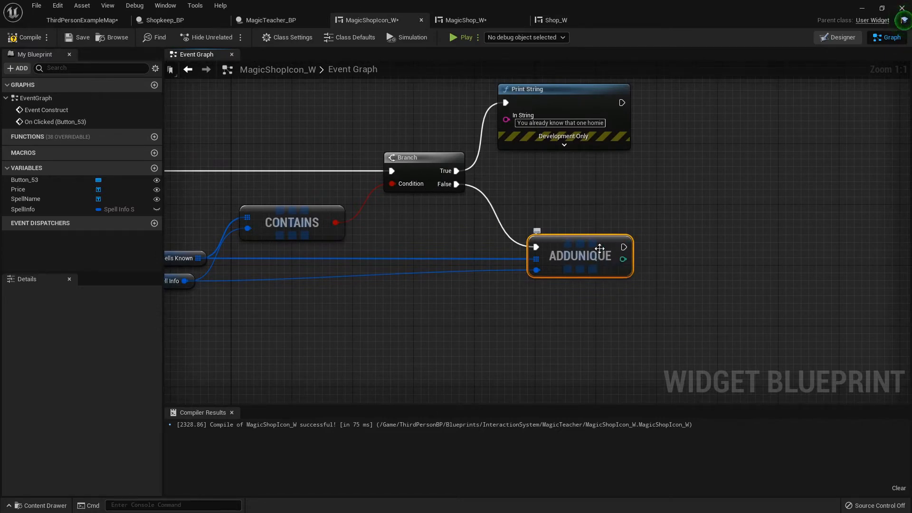
pyautogui.click(18, 42)
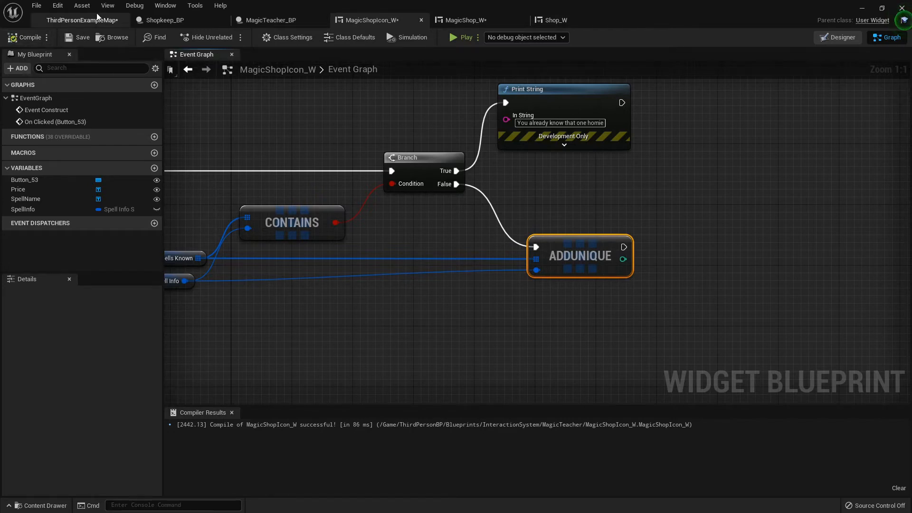
# - Play the level, walk to the teacher and try buying the already-known Fireball spell
pyautogui.click(82, 20)
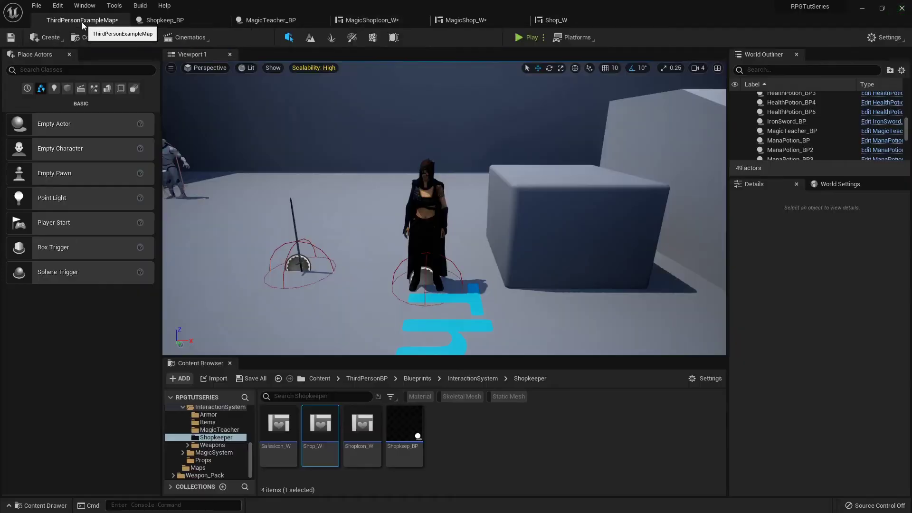
pyautogui.click(518, 37)
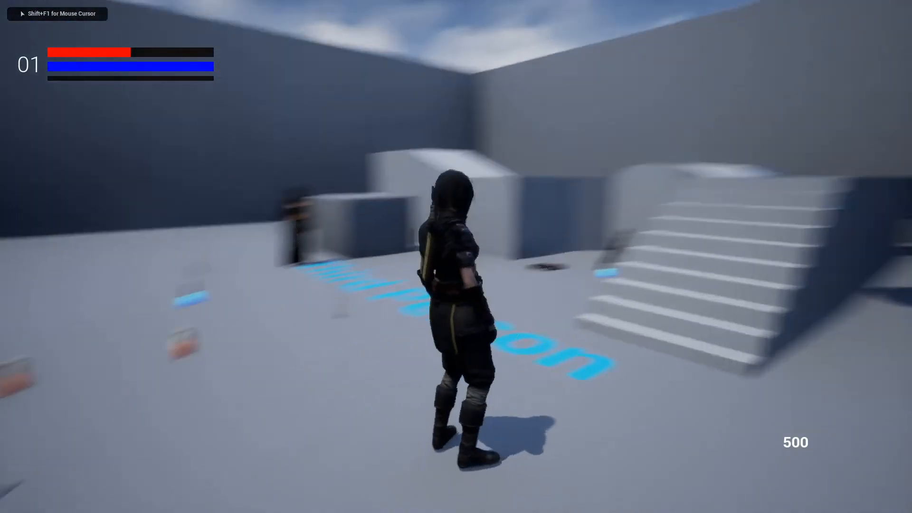
pyautogui.press('w')
pyautogui.press('w')
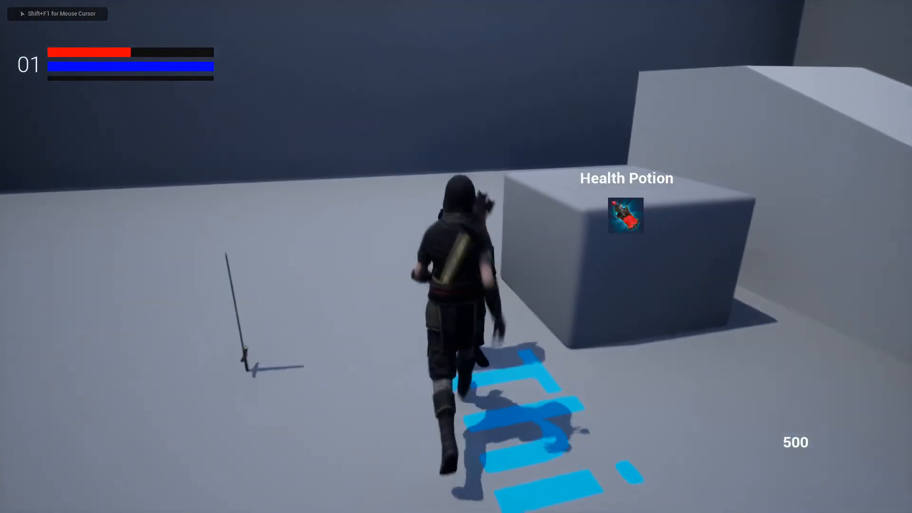
pyautogui.press('i')
pyautogui.hotkey('shift', 'F1')
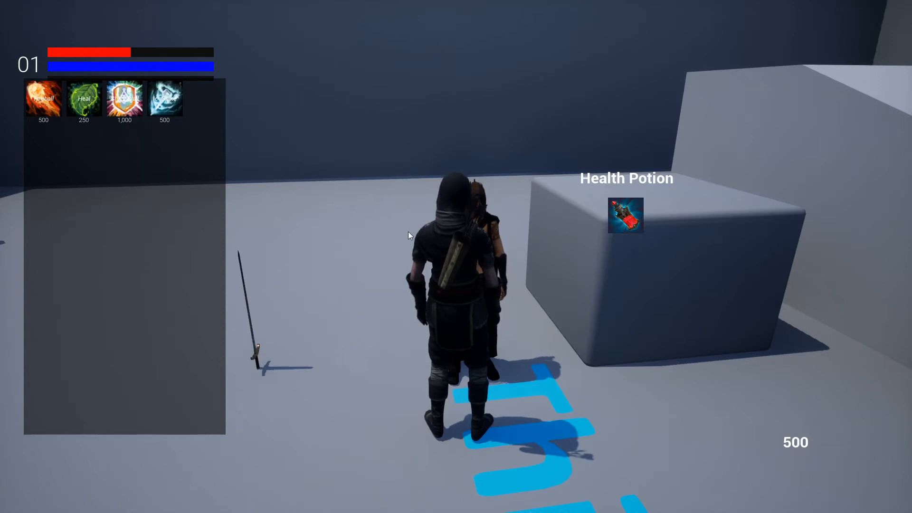
pyautogui.click(50, 106)
# - Close the shop, check the SpellBook for learned spells, then stop the play session
pyautogui.press('i')
pyautogui.press('b')
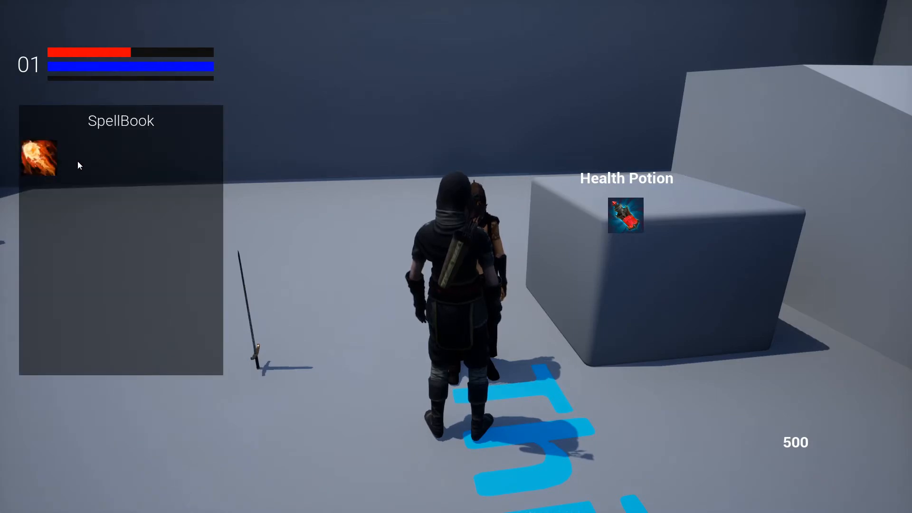
pyautogui.press('b')
pyautogui.press('Escape')
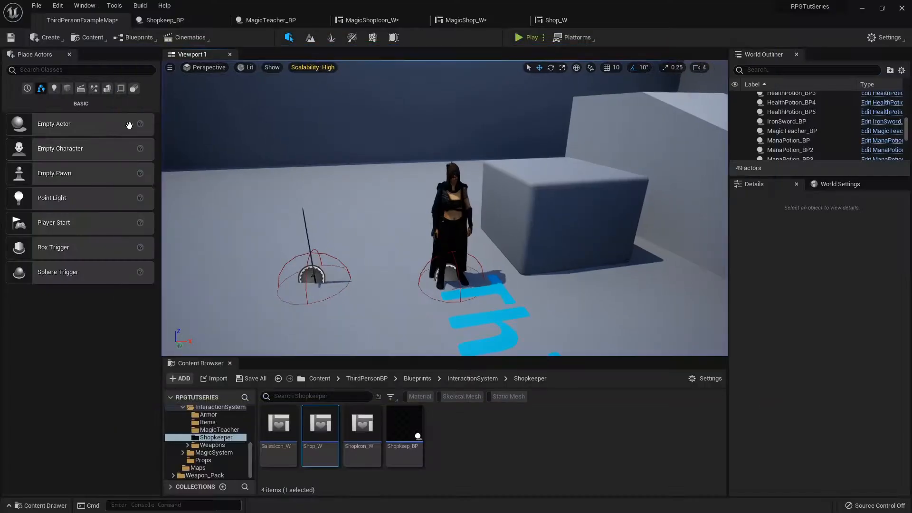
# - Add a Break SpellInfo_S node off the Spell Info getter
pyautogui.click(371, 19)
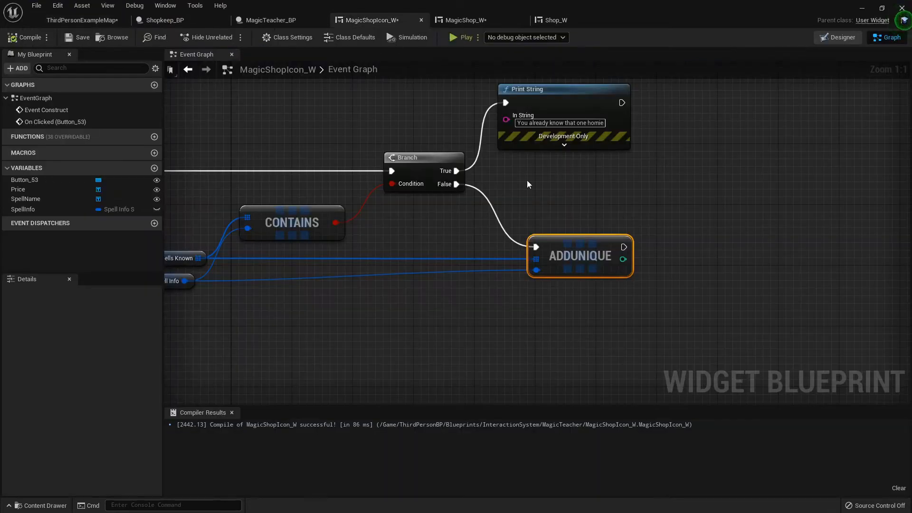
pyautogui.scroll(-3, 609, 205)
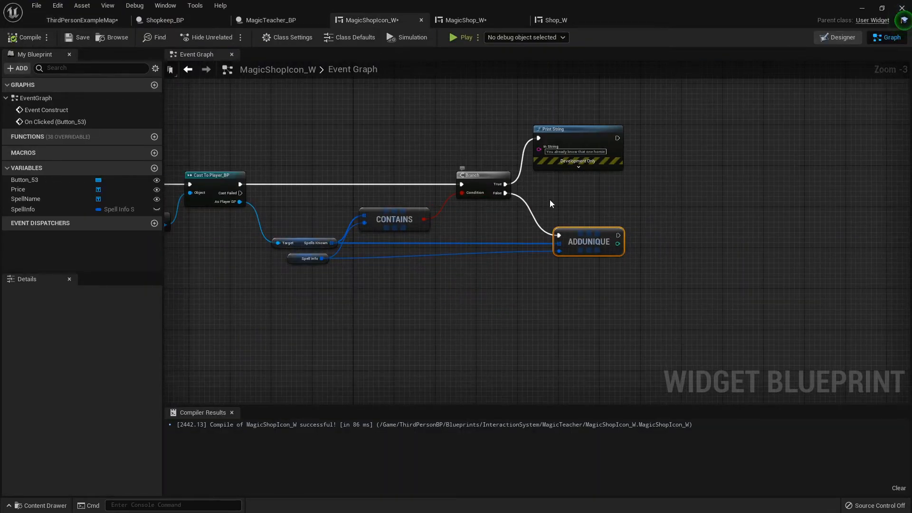
pyautogui.moveTo(660, 228); pyautogui.dragTo(520, 207, button='right')
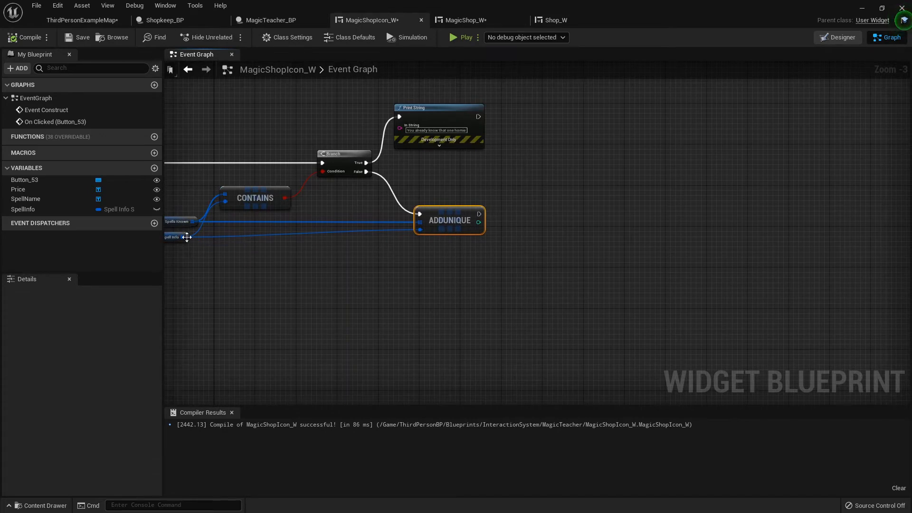
pyautogui.moveTo(184, 236)
pyautogui.mouseDown()
pyautogui.moveTo(362, 296)
pyautogui.moveTo(435, 292)
pyautogui.mouseUp()
pyautogui.write('brea')
pyautogui.press('Return')
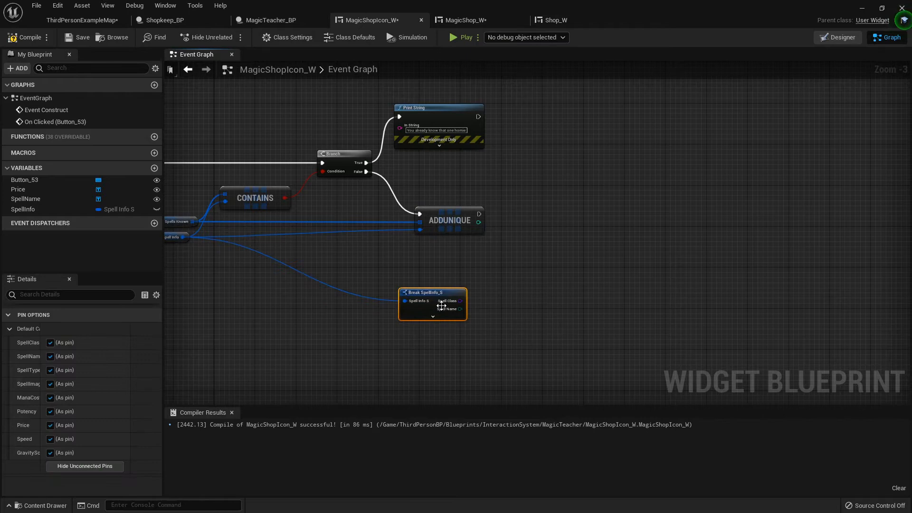
pyautogui.click(433, 328)
# - Promote the cast's As Player BP result to a variable named PlayerRef
pyautogui.moveTo(418, 248); pyautogui.dragTo(623, 246, button='right')
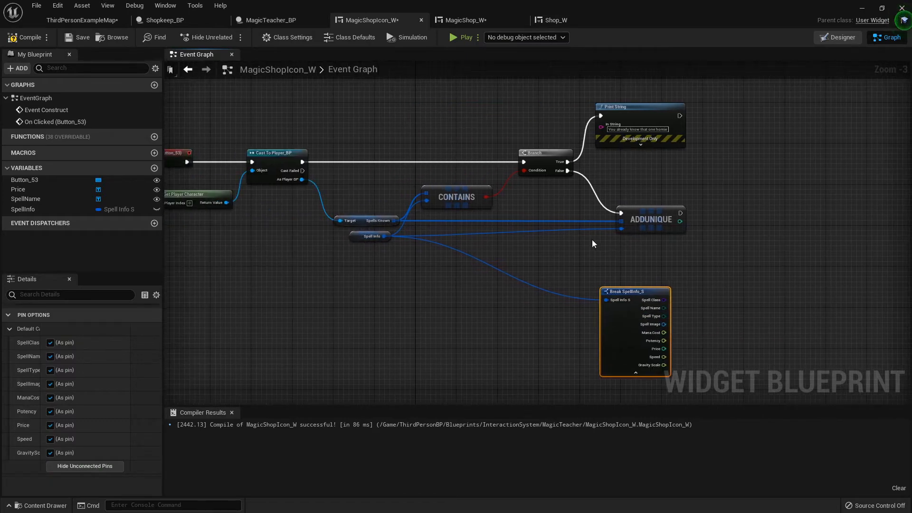
pyautogui.moveTo(299, 180); pyautogui.dragTo(365, 152)
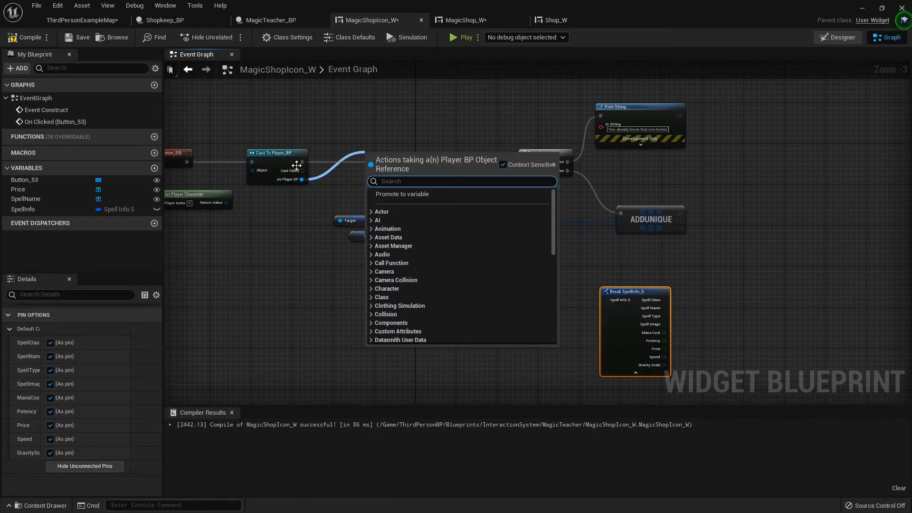
pyautogui.scroll(3, 285, 171)
pyautogui.click(429, 193)
pyautogui.write('Player')
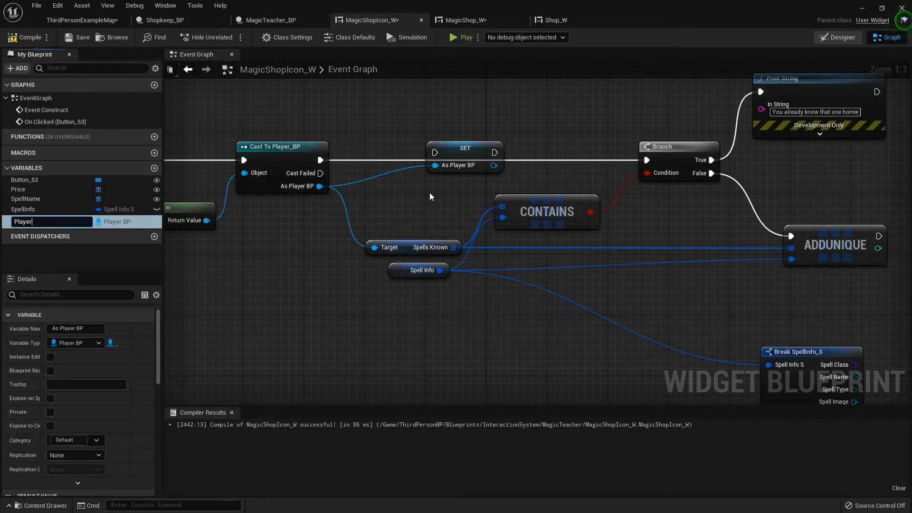
pyautogui.write('Ref')
pyautogui.press('Return')
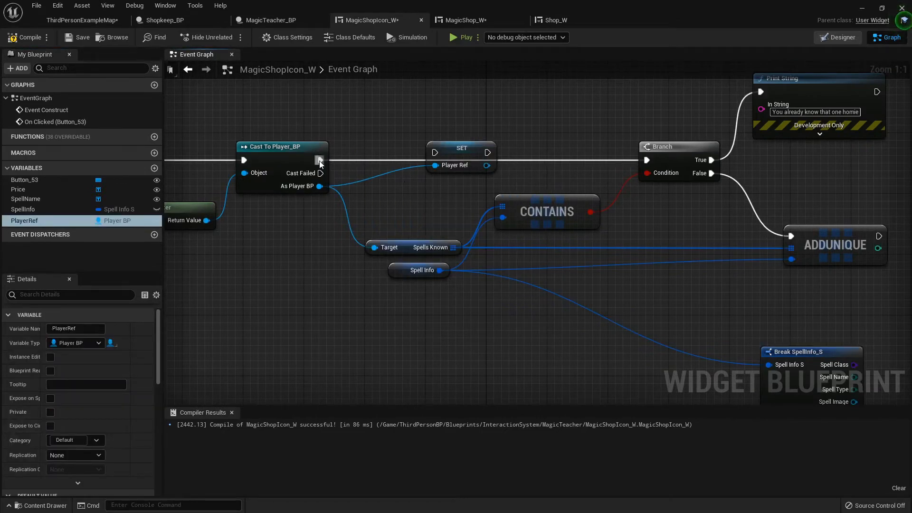
# - Chain the Cast exec into SET PlayerRef and on into the Branch, tidying the Break SpellInfo_S node
pyautogui.moveTo(320, 160)
pyautogui.mouseDown()
pyautogui.moveTo(434, 152)
pyautogui.moveTo(520, 160)
pyautogui.mouseUp()
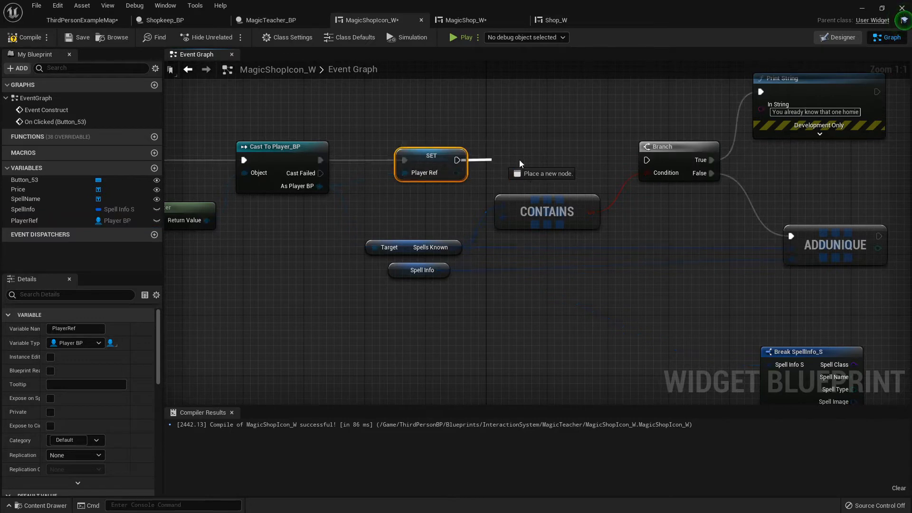
pyautogui.moveTo(655, 159); pyautogui.dragTo(649, 160)
pyautogui.moveTo(904, 228); pyautogui.dragTo(596, 179, button='right')
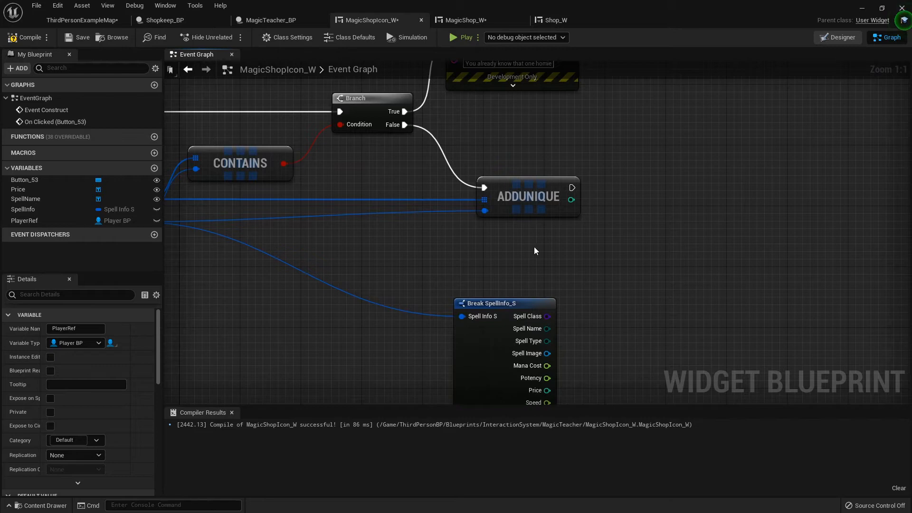
pyautogui.moveTo(511, 264); pyautogui.dragTo(436, 247, button='right')
pyautogui.moveTo(413, 288); pyautogui.dragTo(462, 272)
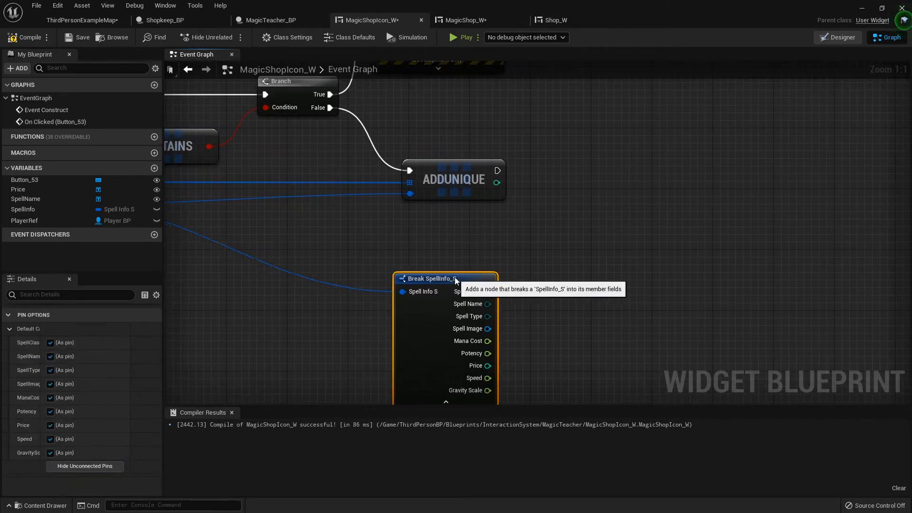
pyautogui.scroll(-2, 483, 225)
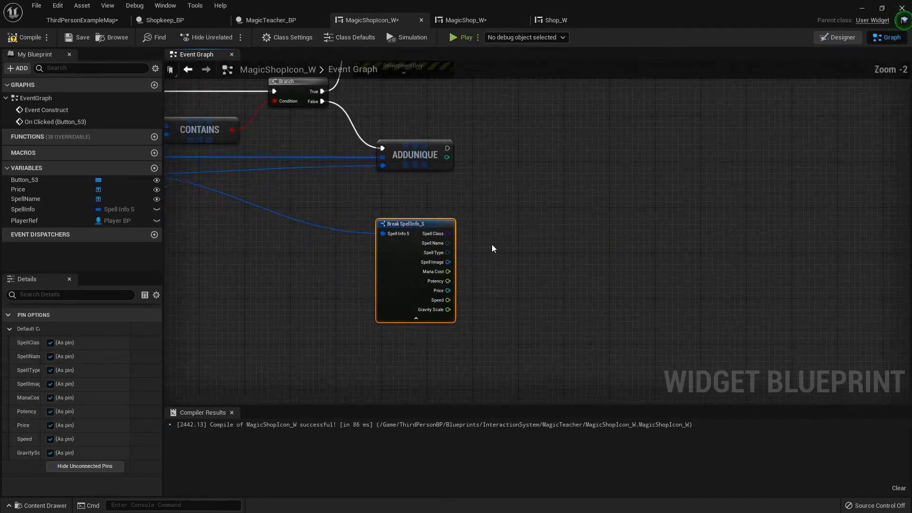
# - Pan across to the CONTAINS/Branch area and move ADDUNIQUE right to make space
pyautogui.moveTo(492, 244)
pyautogui.mouseDown(button='right')
pyautogui.moveTo(426, 225)
pyautogui.moveTo(353, 232)
pyautogui.mouseUp(button='right')
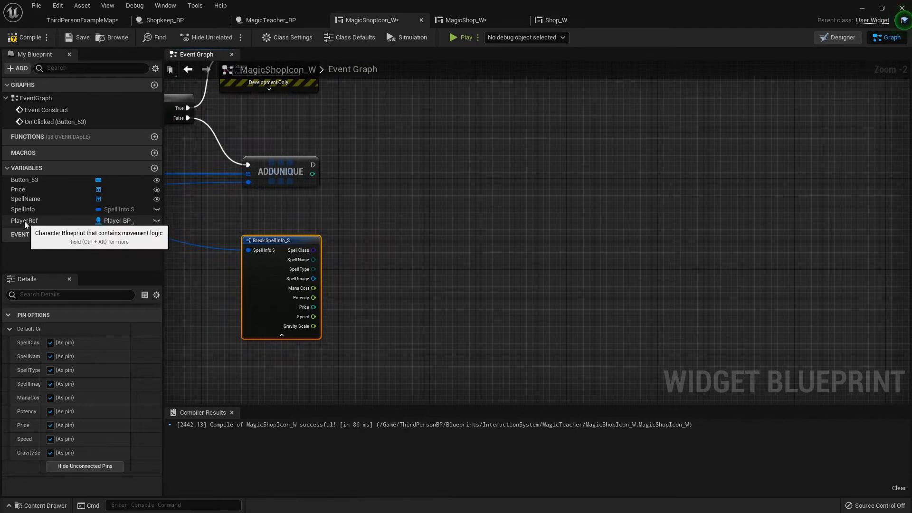
pyautogui.moveTo(290, 213); pyautogui.dragTo(428, 200, button='right')
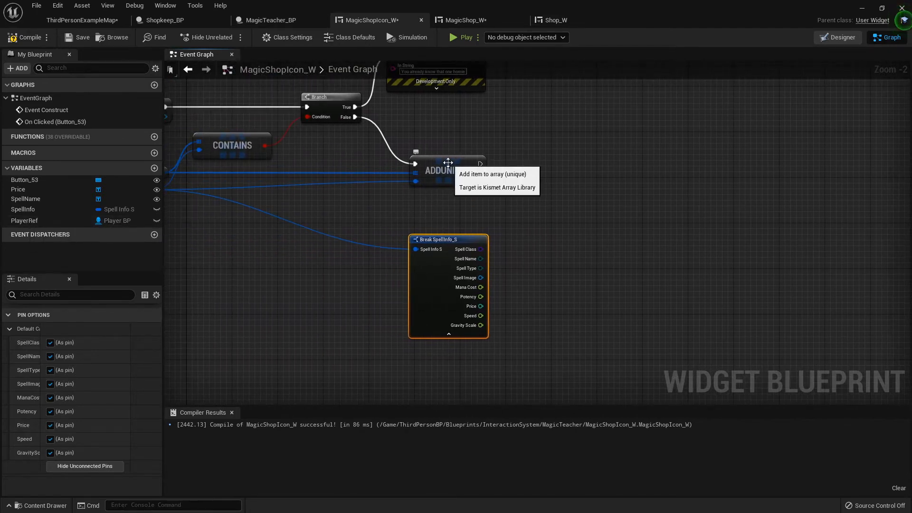
pyautogui.moveTo(447, 169); pyautogui.dragTo(766, 167)
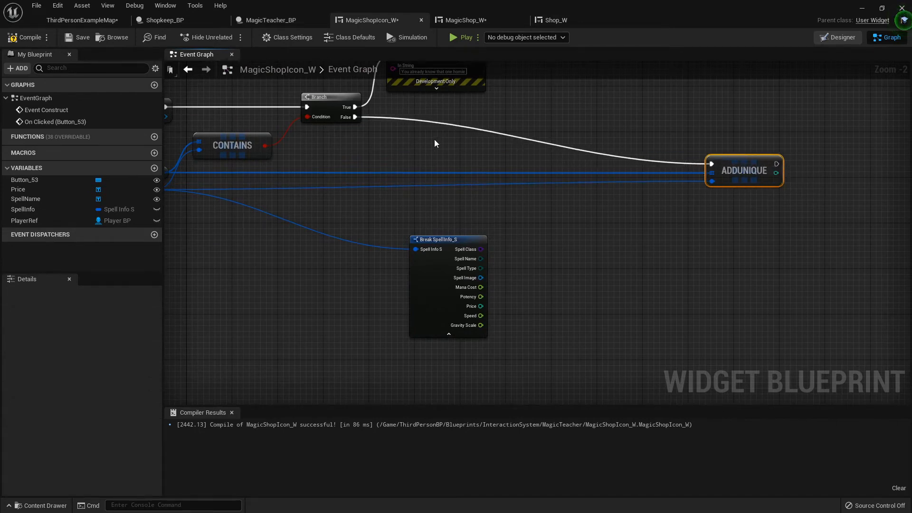
# - Add a second Branch on the False path and get Gold from a PlayerRef getter
pyautogui.press('b')
pyautogui.moveTo(356, 117); pyautogui.dragTo(439, 151)
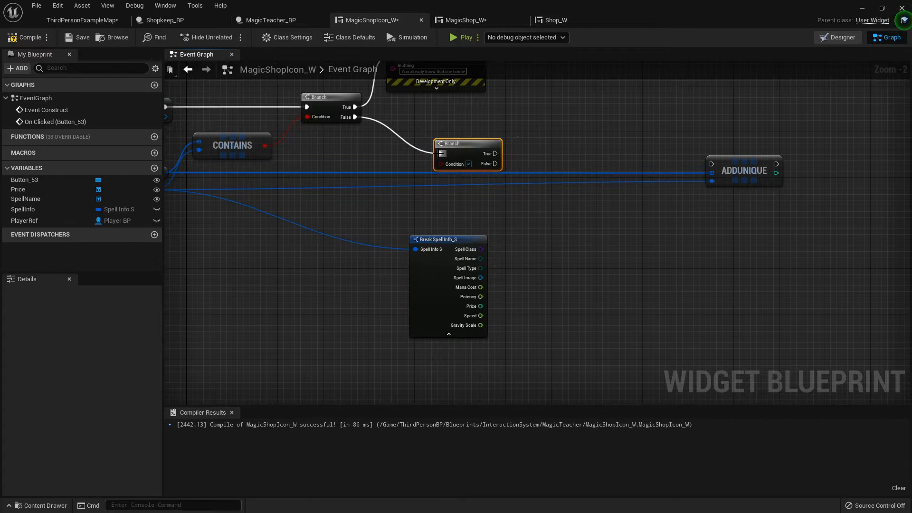
pyautogui.moveTo(25, 220)
pyautogui.mouseDown()
pyautogui.moveTo(268, 192)
pyautogui.moveTo(352, 197)
pyautogui.mouseUp()
pyautogui.click(321, 240)
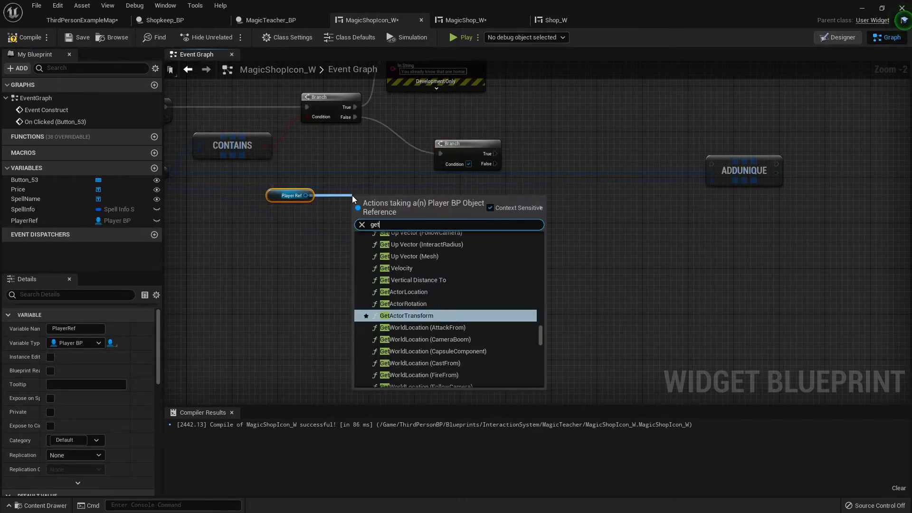
pyautogui.write('get gold')
pyautogui.press('Return')
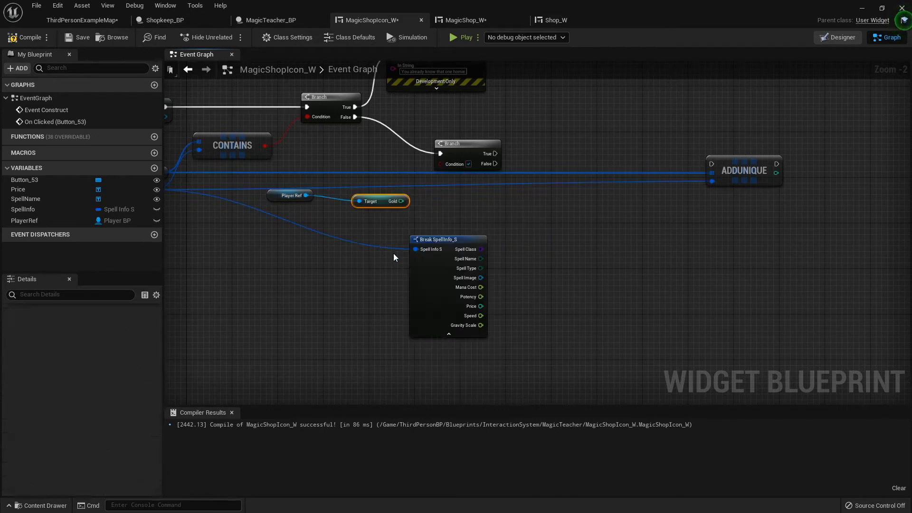
# - Compare Gold >= the spell's Price and feed it as the new Branch's condition
pyautogui.moveTo(402, 201); pyautogui.dragTo(463, 201)
pyautogui.write('>=')
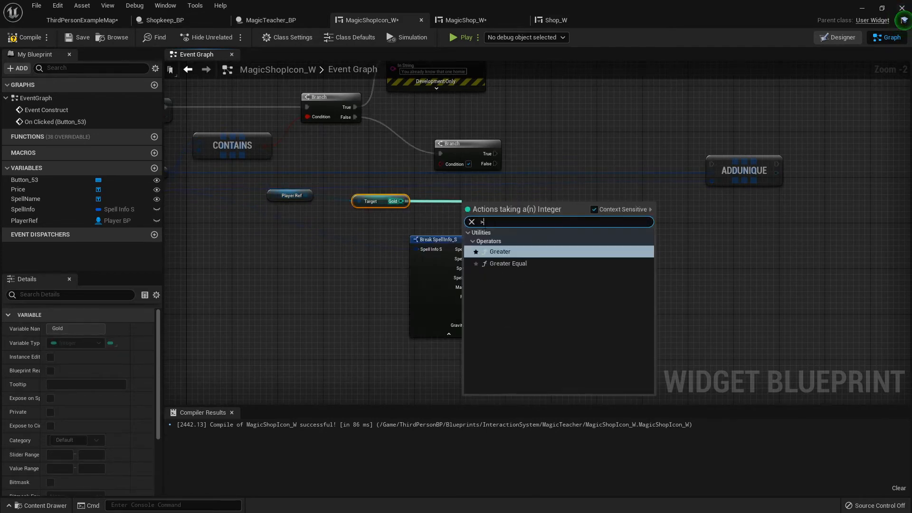
pyautogui.press('Return')
pyautogui.scroll(1, 481, 307)
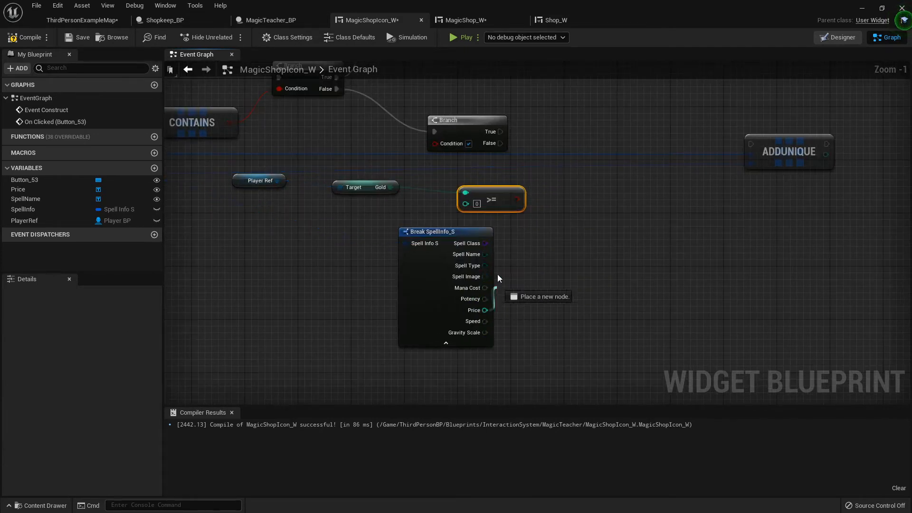
pyautogui.moveTo(485, 311)
pyautogui.mouseDown()
pyautogui.moveTo(465, 204)
pyautogui.moveTo(433, 146)
pyautogui.mouseUp()
pyautogui.click(434, 146)
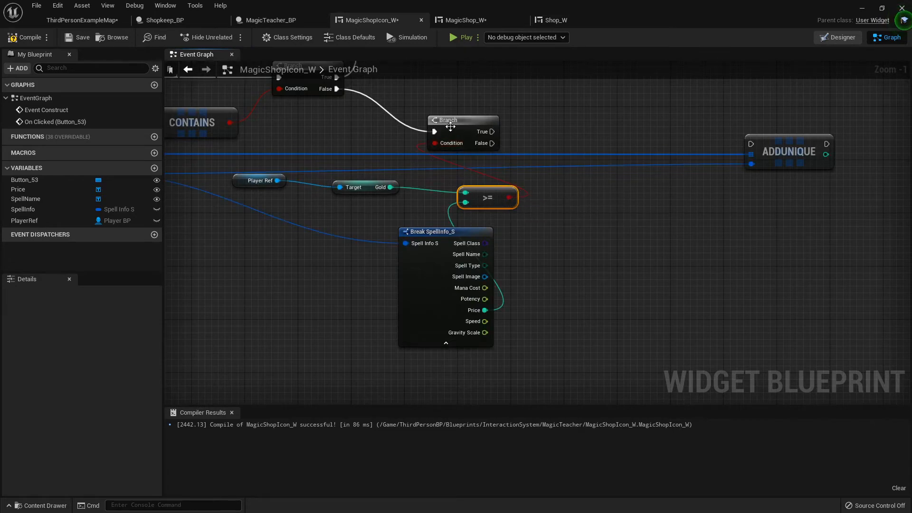
# - Reposition the new Branch and run ADDUNIQUE from its True output
pyautogui.moveTo(470, 119); pyautogui.dragTo(556, 119)
pyautogui.moveTo(641, 136); pyautogui.dragTo(541, 143, button='right')
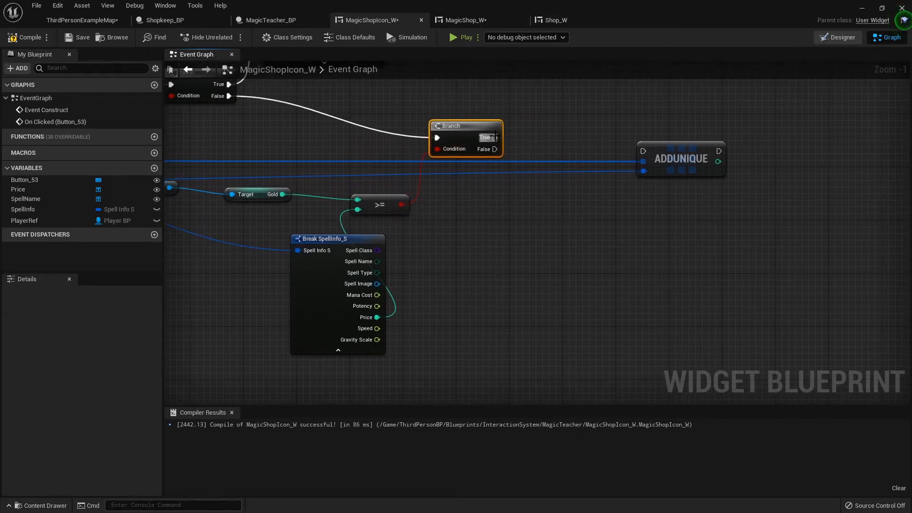
pyautogui.moveTo(497, 138)
pyautogui.mouseDown()
pyautogui.moveTo(643, 151)
pyautogui.moveTo(694, 144)
pyautogui.moveTo(699, 157)
pyautogui.mouseUp()
pyautogui.click(629, 202)
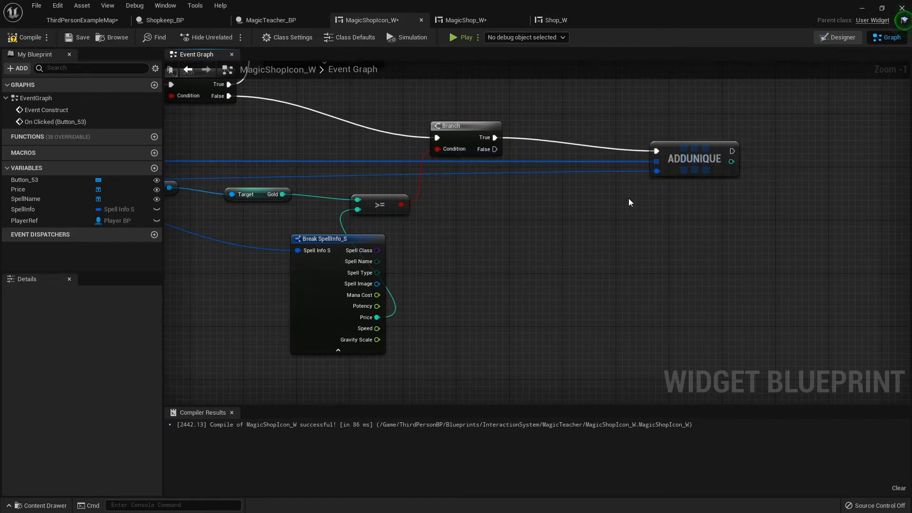
# - Print String 'yo broke' from the new Branch's False output
pyautogui.rightClick(533, 205)
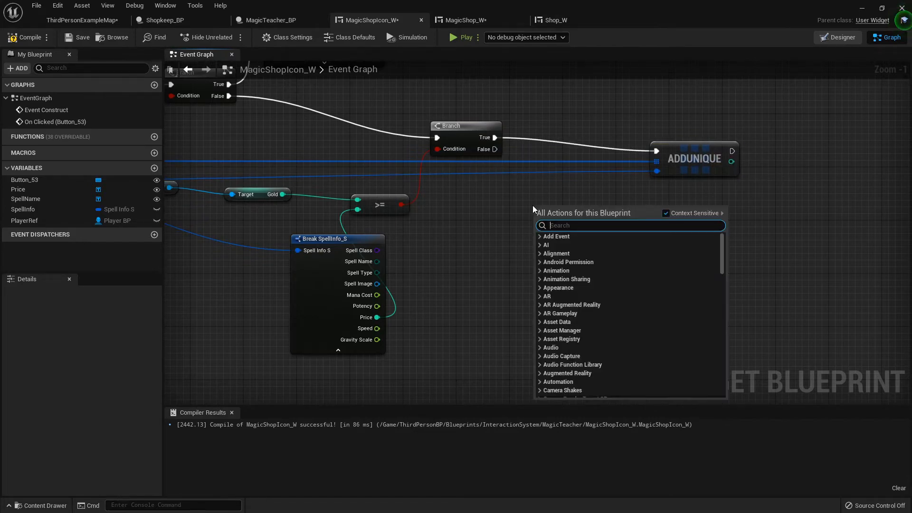
pyautogui.write('print')
pyautogui.press('Return')
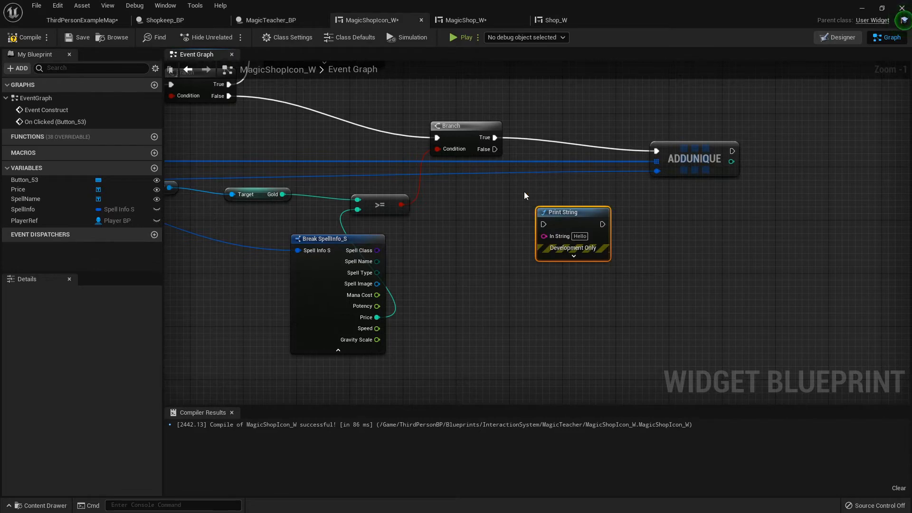
pyautogui.moveTo(495, 149); pyautogui.dragTo(543, 224)
pyautogui.click(587, 236)
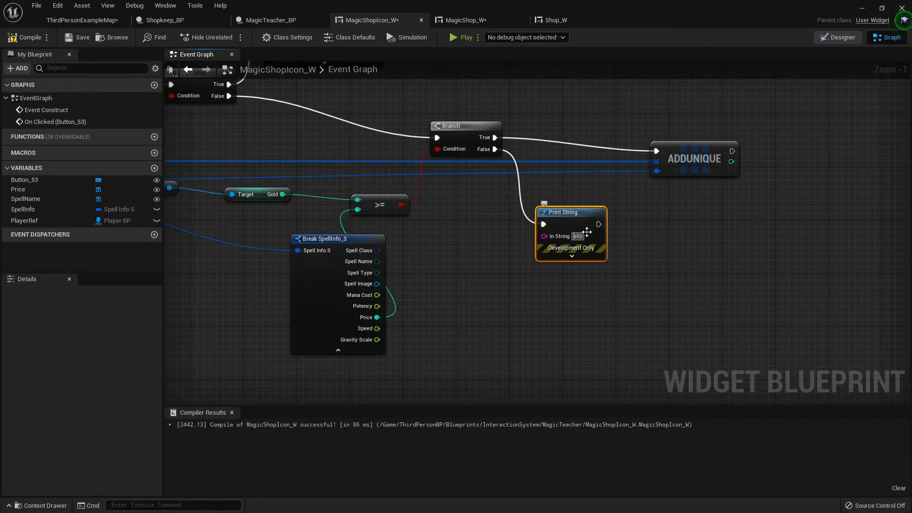
pyautogui.hotkey('ctrl', 'a')
pyautogui.press('BackSpace')
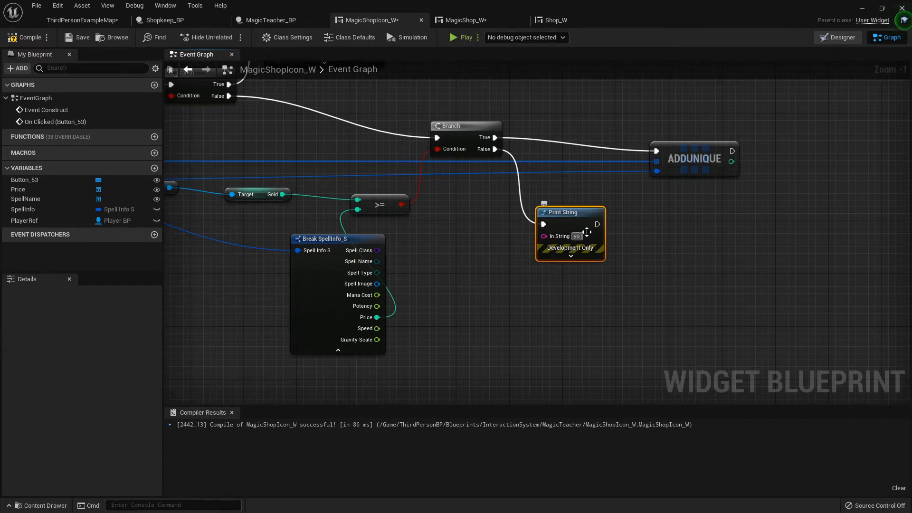
pyautogui.write(' broke')
pyautogui.press('Return')
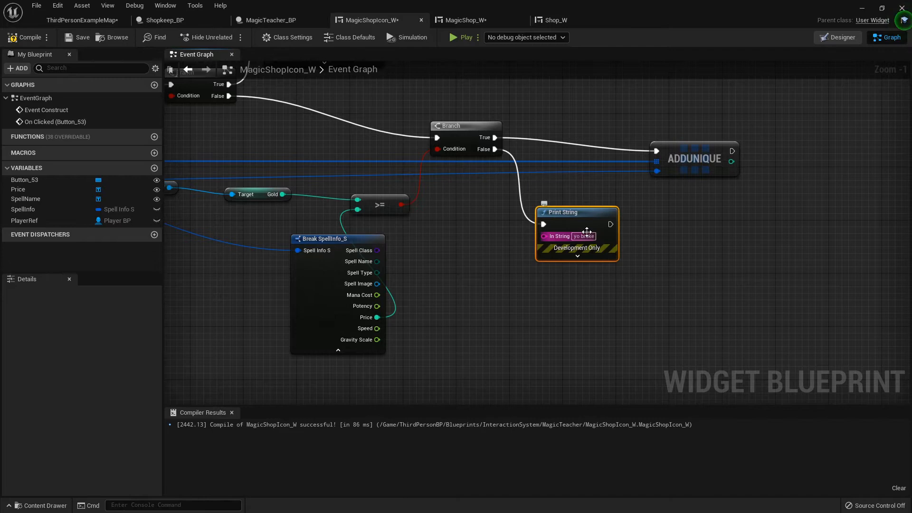
# - Tidy the graph: nudge the >= node right and bring the Gold getter back into view
pyautogui.moveTo(674, 216); pyautogui.dragTo(509, 186, button='right')
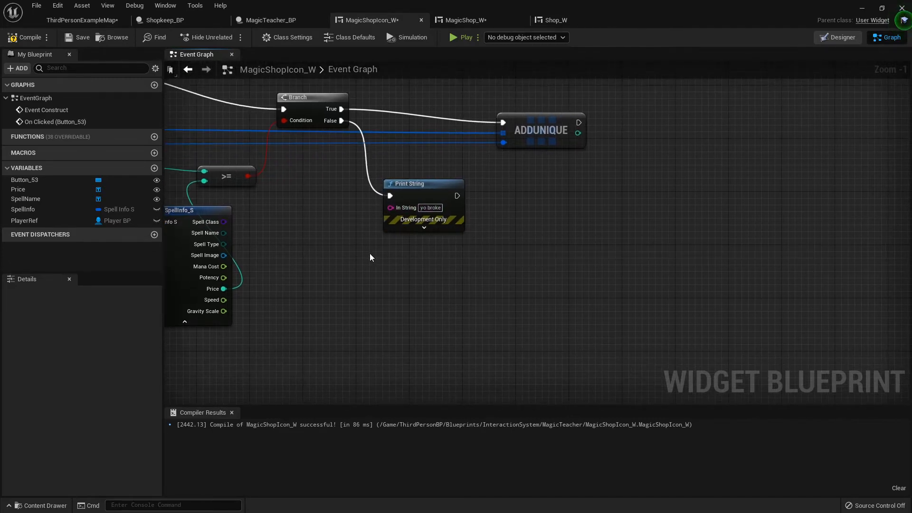
pyautogui.moveTo(235, 172); pyautogui.dragTo(269, 171)
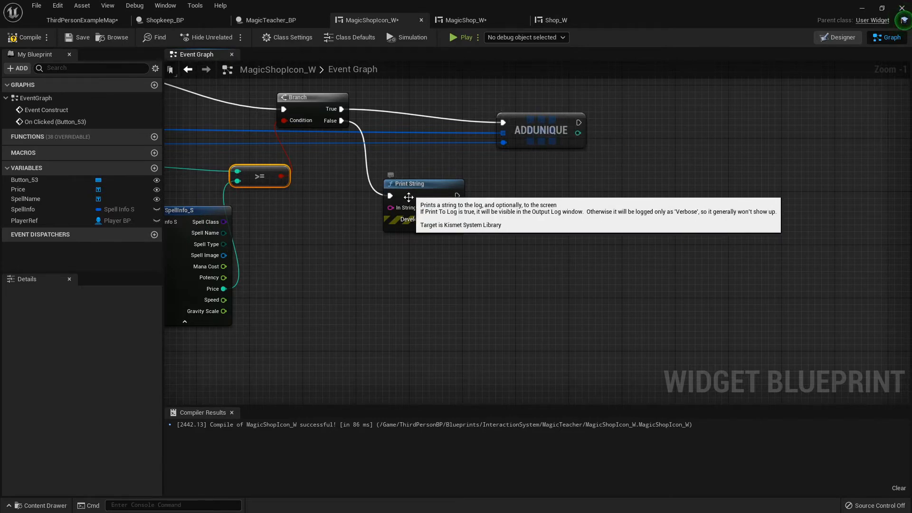
pyautogui.moveTo(524, 171)
pyautogui.mouseDown(button='right')
pyautogui.moveTo(621, 157)
pyautogui.moveTo(621, 169)
pyautogui.mouseUp(button='right')
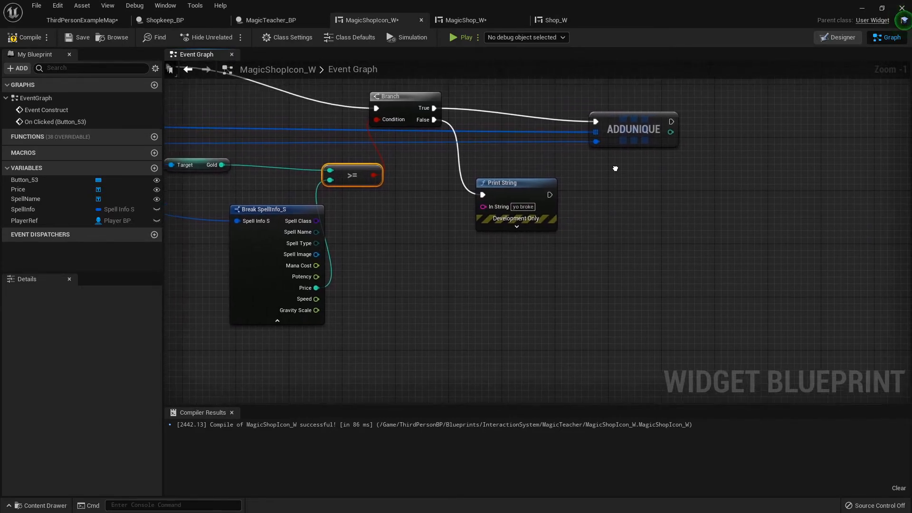
pyautogui.scroll(-1, 614, 172)
pyautogui.scroll(-1, 614, 172)
# - Add a PlayerRef getter near ADDUNIQUE with Get Gold and Set Gold nodes off it
pyautogui.click(27, 218)
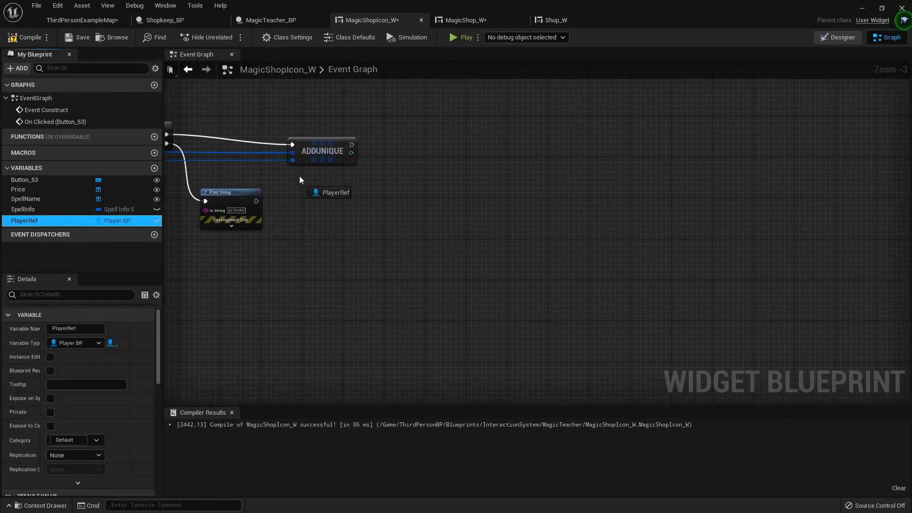
pyautogui.moveTo(27, 219)
pyautogui.mouseDown()
pyautogui.moveTo(311, 118)
pyautogui.moveTo(393, 121)
pyautogui.mouseUp()
pyautogui.click(324, 132)
pyautogui.write('get gold')
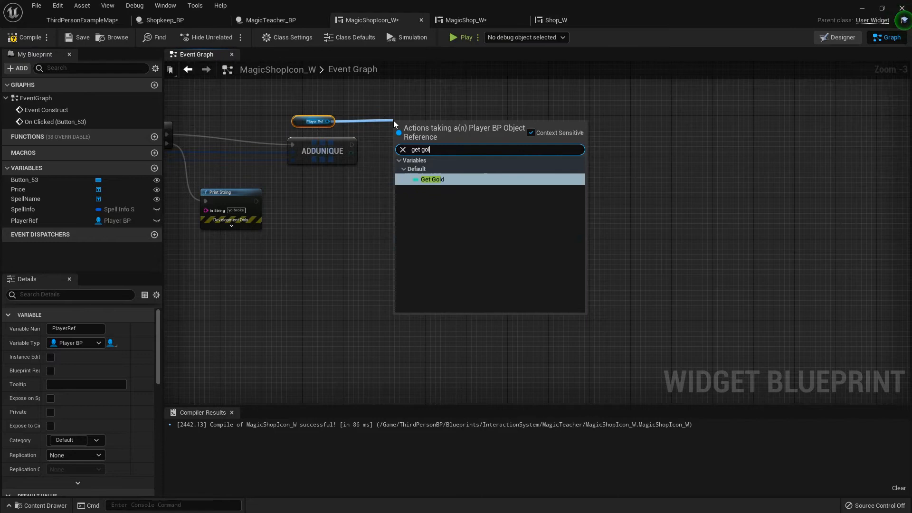
pyautogui.click(435, 181)
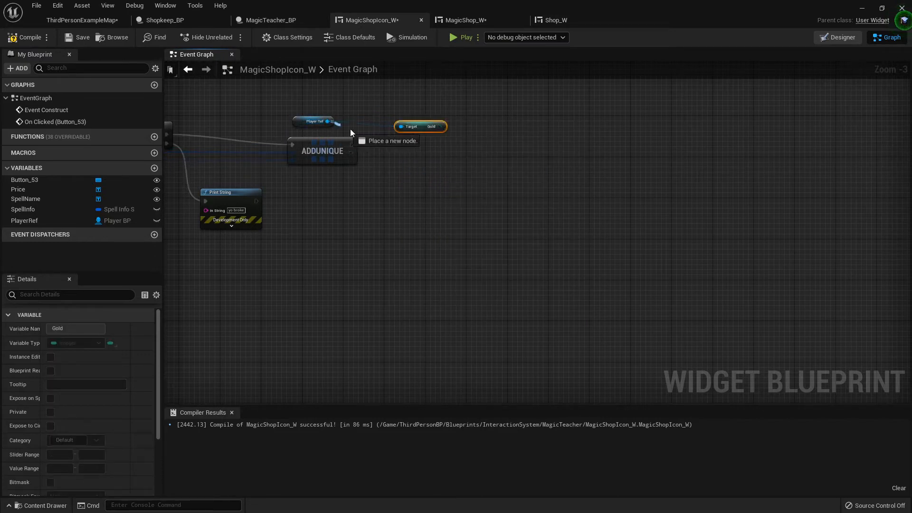
pyautogui.moveTo(330, 121); pyautogui.dragTo(403, 157)
pyautogui.write('set gold')
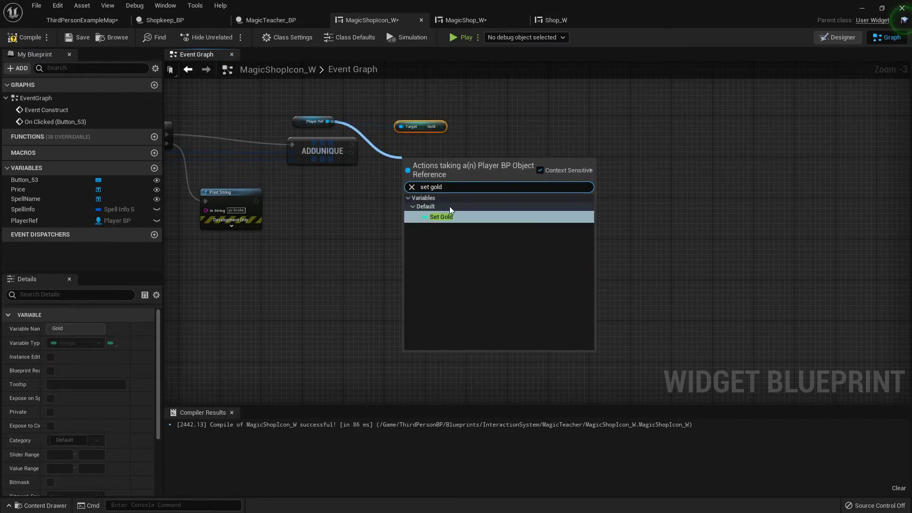
pyautogui.click(442, 257)
pyautogui.moveTo(424, 169); pyautogui.dragTo(526, 158)
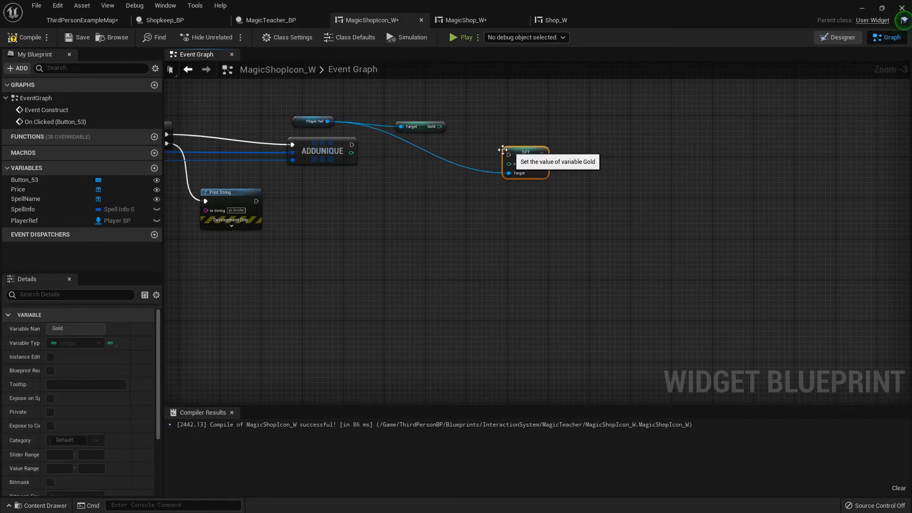
pyautogui.scroll(3, 428, 135)
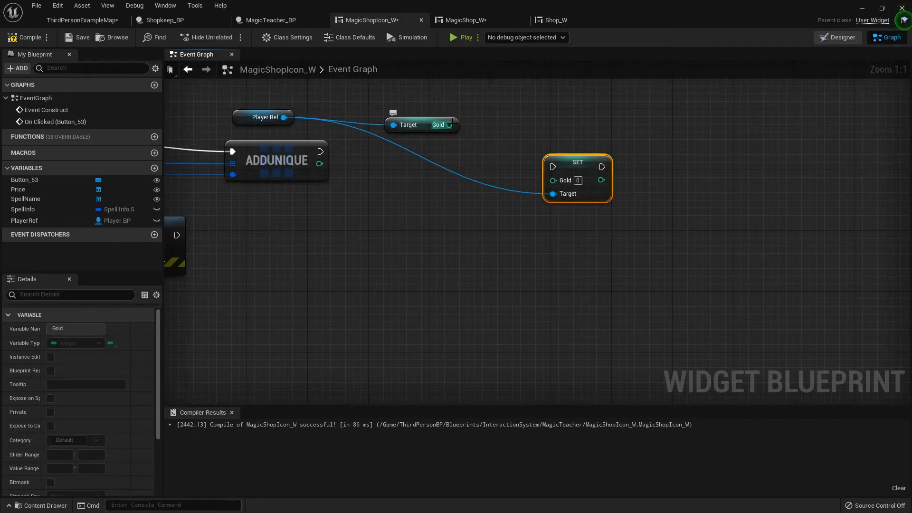
# - Subtract the broken-out SpellInfo Price from Gold and store the result in Set Gold
pyautogui.moveTo(450, 125); pyautogui.dragTo(478, 184)
pyautogui.write('-')
pyautogui.click(530, 274)
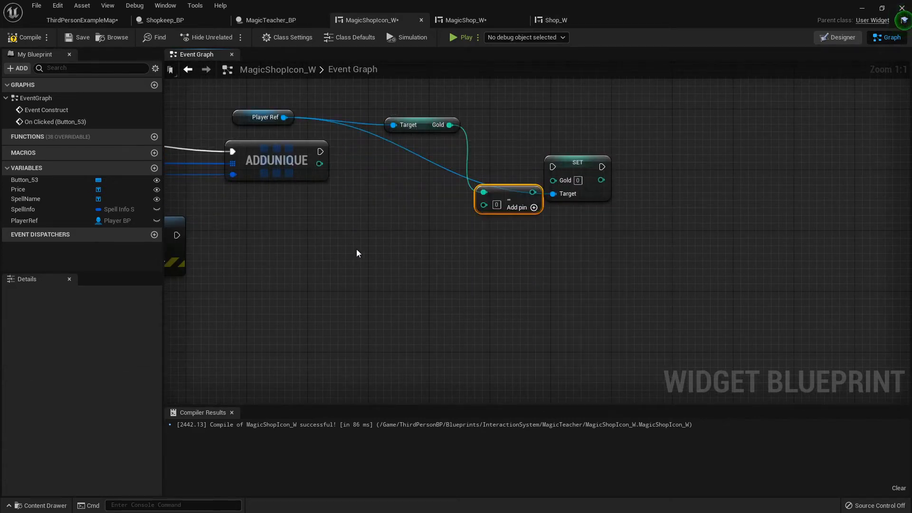
pyautogui.moveTo(217, 236); pyautogui.dragTo(379, 229, button='right')
pyautogui.moveTo(33, 209); pyautogui.dragTo(471, 335)
pyautogui.click(495, 229)
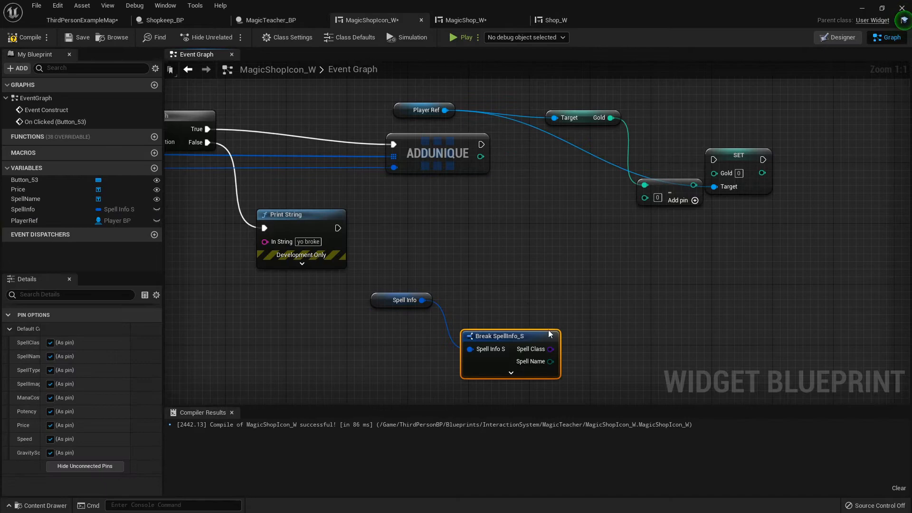
pyautogui.moveTo(606, 318); pyautogui.dragTo(536, 240, button='right')
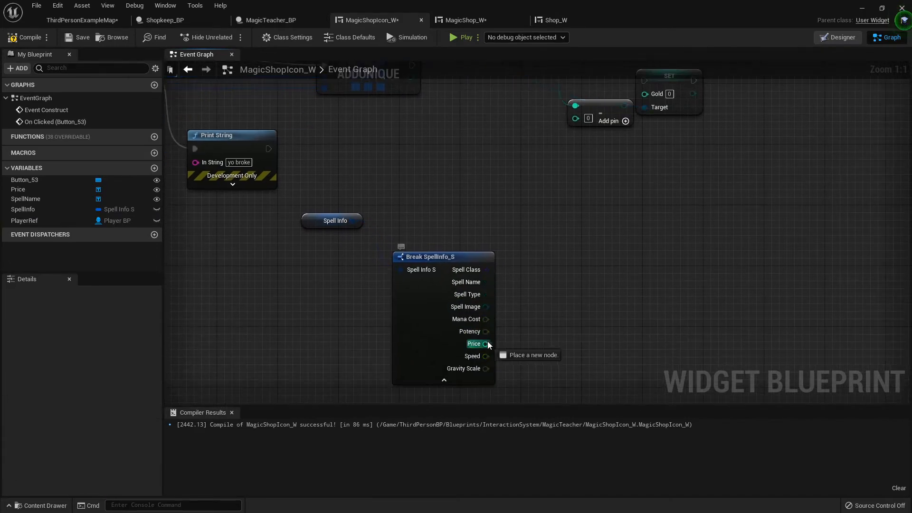
pyautogui.moveTo(487, 343); pyautogui.dragTo(576, 118)
pyautogui.moveTo(635, 148); pyautogui.dragTo(576, 298, button='right')
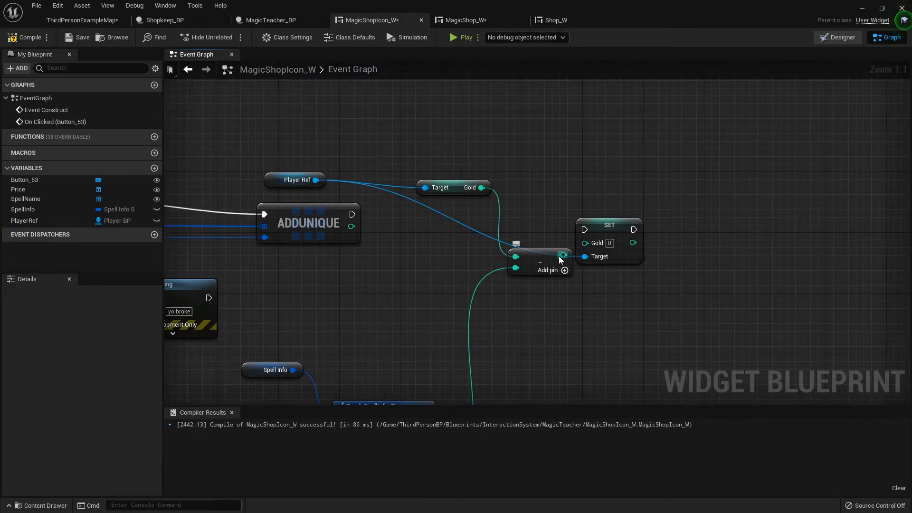
pyautogui.moveTo(563, 256); pyautogui.dragTo(630, 223)
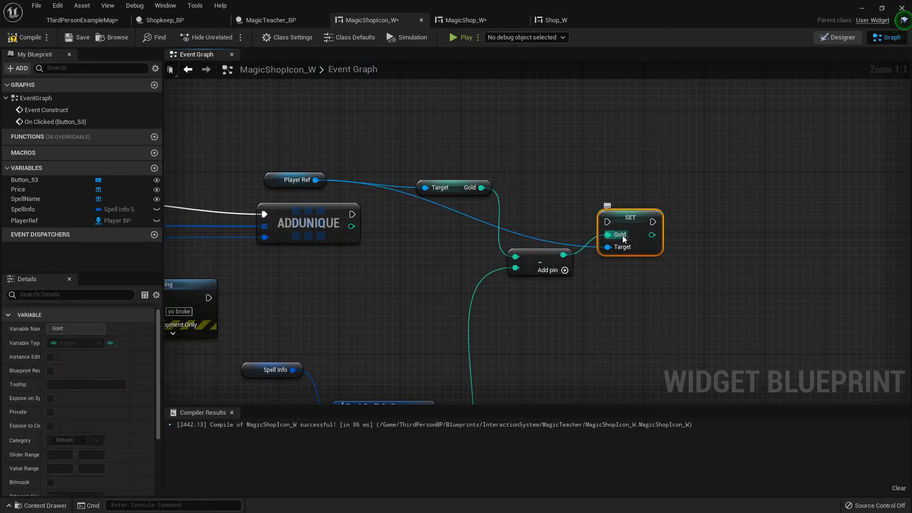
# - Run the Gold update after ADDUNIQUE and compile MagicShopIcon_W
pyautogui.click(354, 220)
pyautogui.moveTo(359, 214)
pyautogui.mouseDown()
pyautogui.moveTo(606, 222)
pyautogui.moveTo(669, 211)
pyautogui.mouseUp()
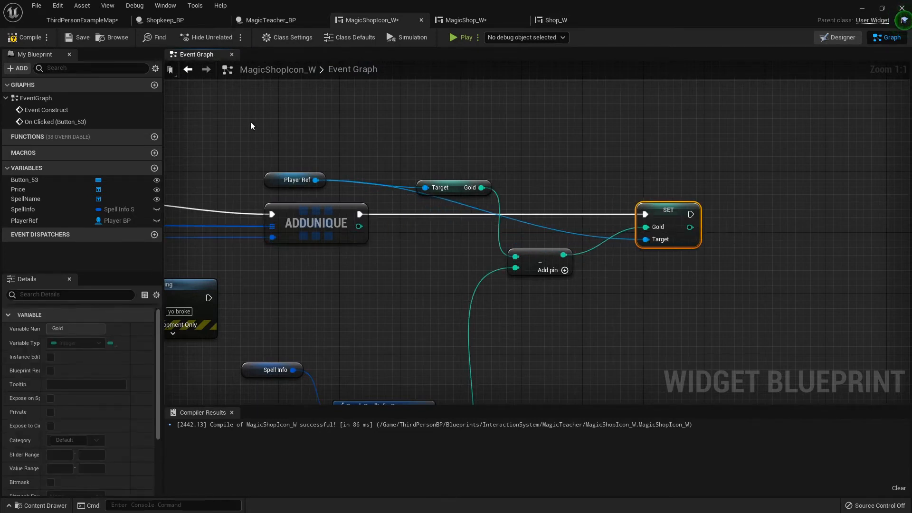
pyautogui.click(29, 37)
pyautogui.scroll(-6, 266, 129)
pyautogui.moveTo(266, 129); pyautogui.dragTo(326, 87, button='right')
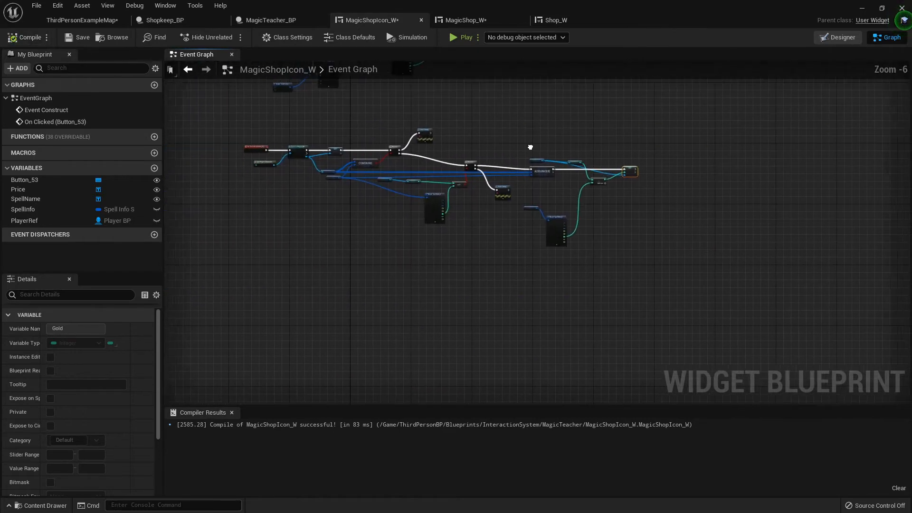
# - Play the level fullscreen, walk to the teacher, open the shop and free the cursor
pyautogui.click(78, 20)
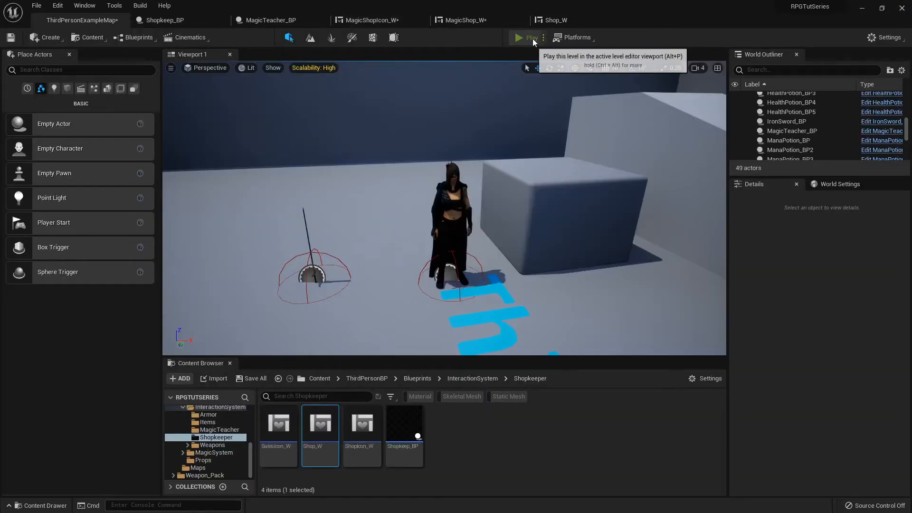
pyautogui.click(514, 37)
pyautogui.press('F11')
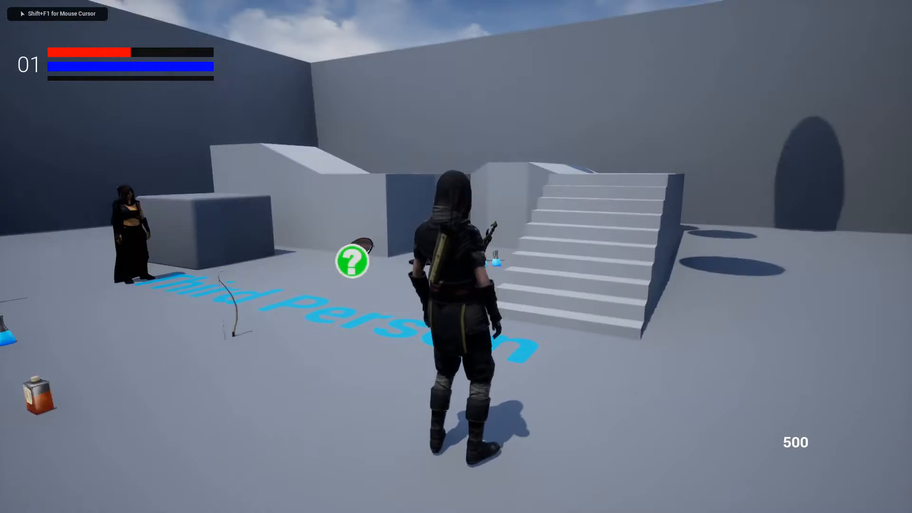
pyautogui.press('w')
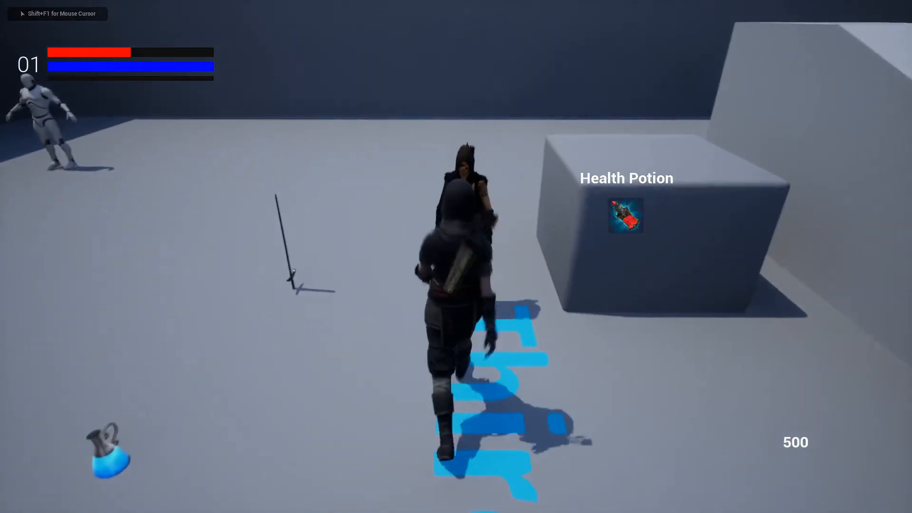
pyautogui.press('i')
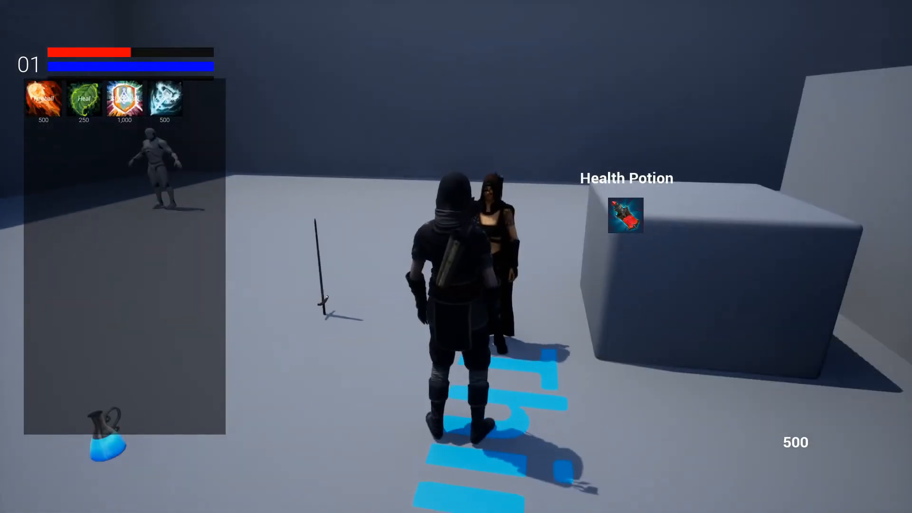
pyautogui.hotkey('shift', 'F1')
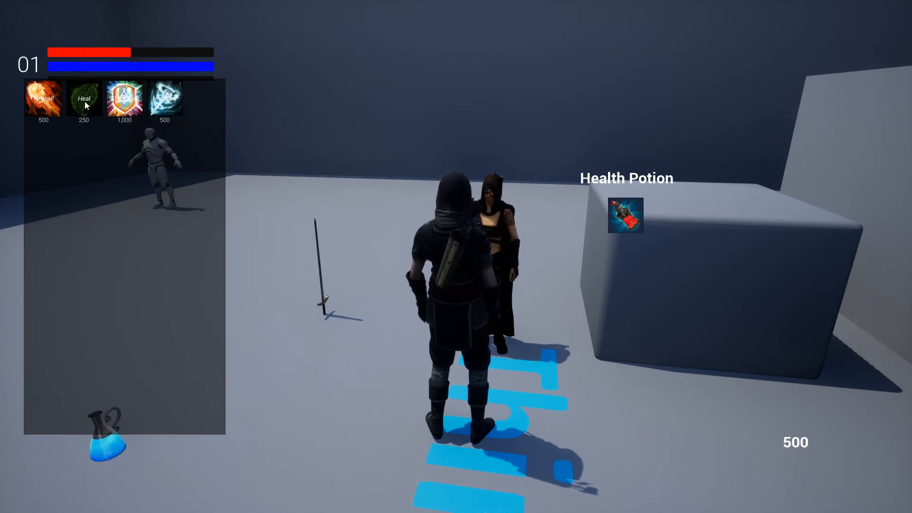
# - Buy the 250-gold Heal spell, try the 500-cost spell, then close the shop
pyautogui.click(85, 101)
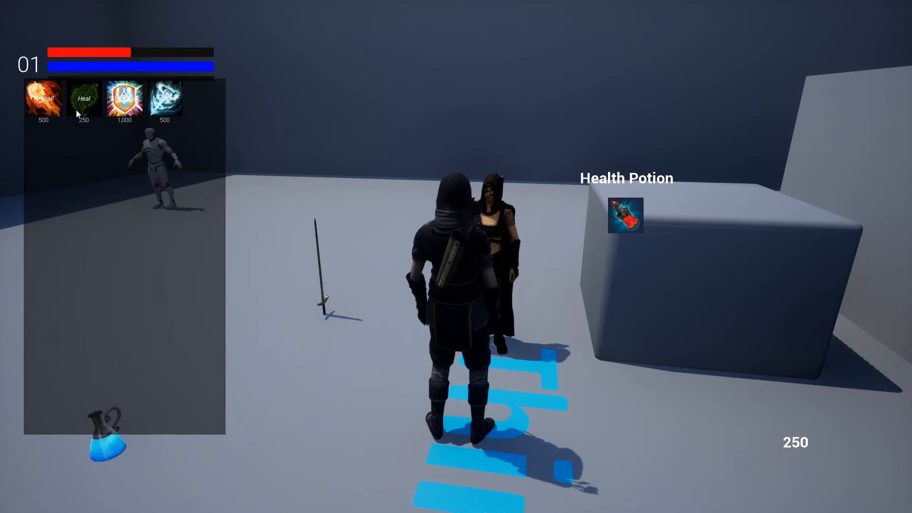
pyautogui.click(41, 102)
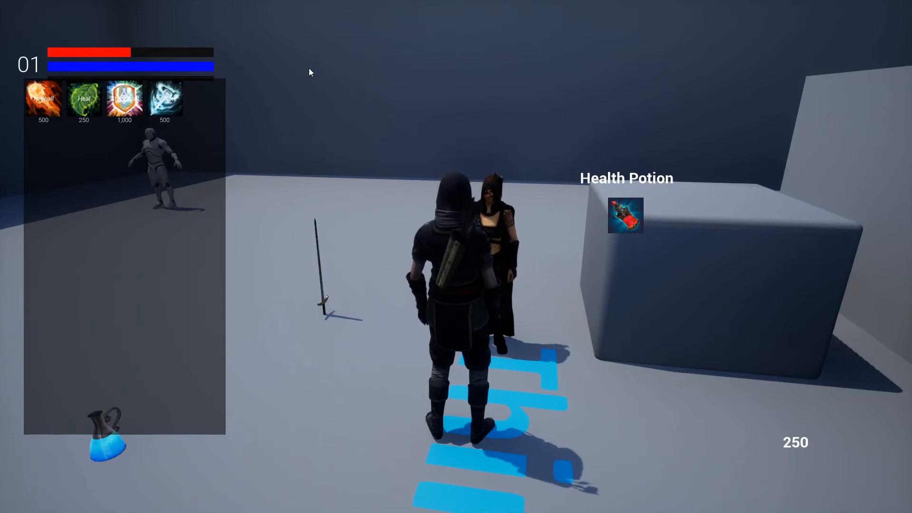
pyautogui.press('Escape')
# - Assign Heal to the hotbar from the spell book, then stop the play session
pyautogui.press('b')
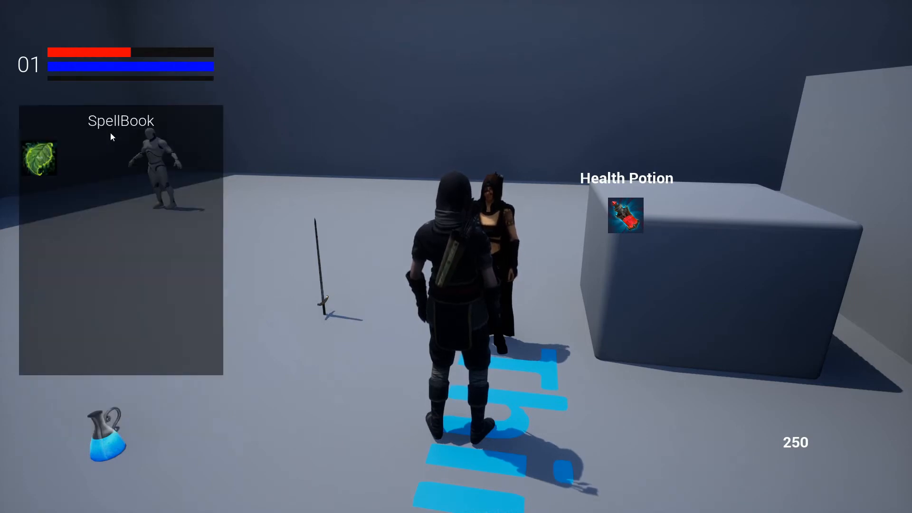
pyautogui.click(40, 162)
pyautogui.press('b')
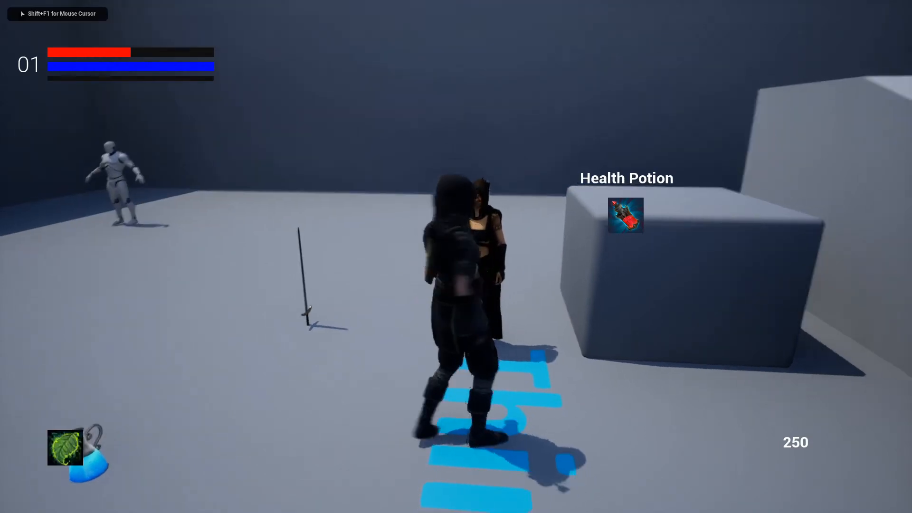
pyautogui.press('Escape')
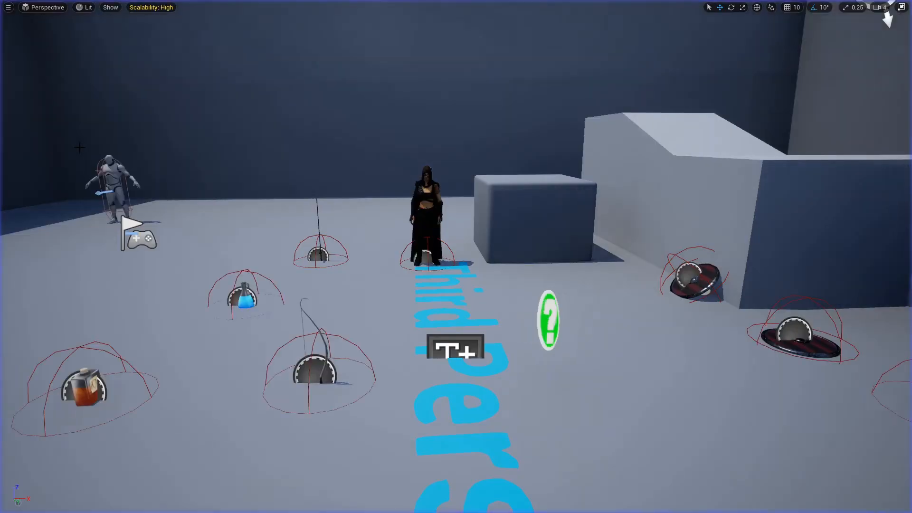
pyautogui.press('F11')
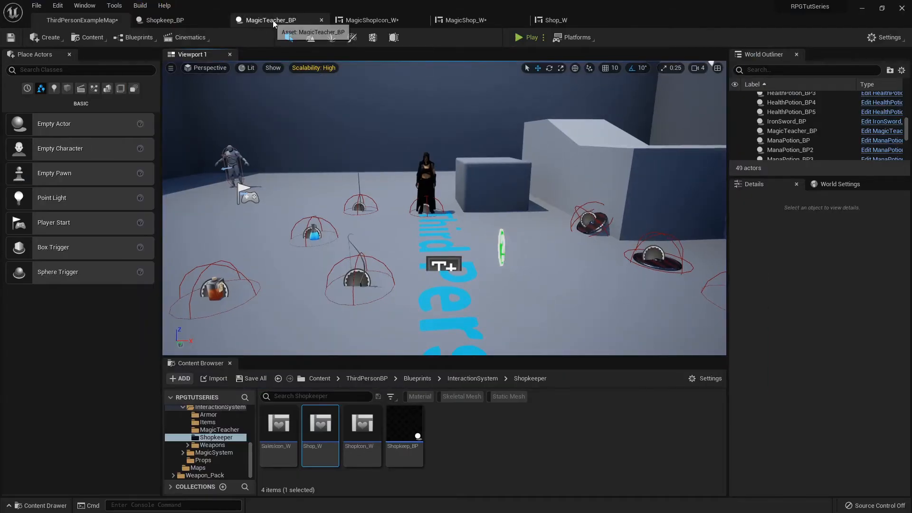
# - Switch to MagicTeacher_BP and pan over its ShowShop shop-opening logic
pyautogui.click(283, 20)
pyautogui.scroll(-7, 558, 232)
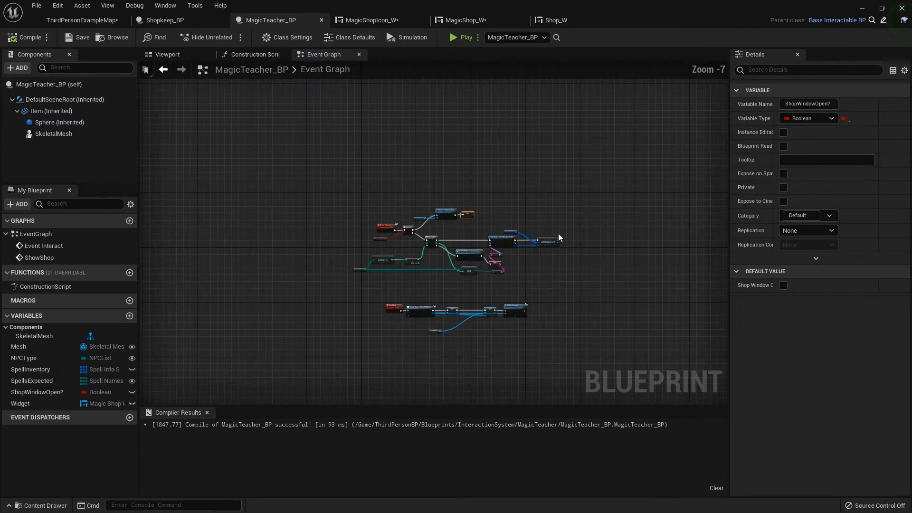
pyautogui.scroll(7, 559, 315)
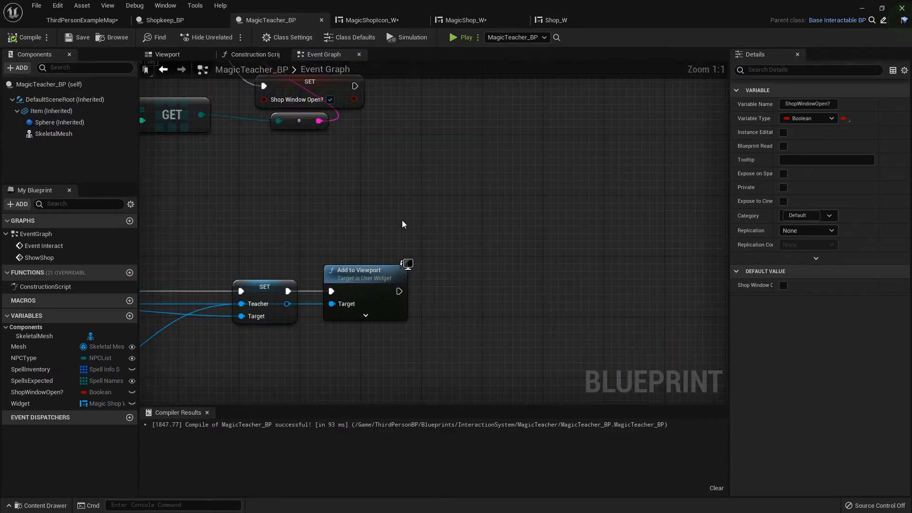
pyautogui.moveTo(402, 221); pyautogui.dragTo(657, 183, button='right')
pyautogui.moveTo(114, 263); pyautogui.dragTo(284, 247, button='right')
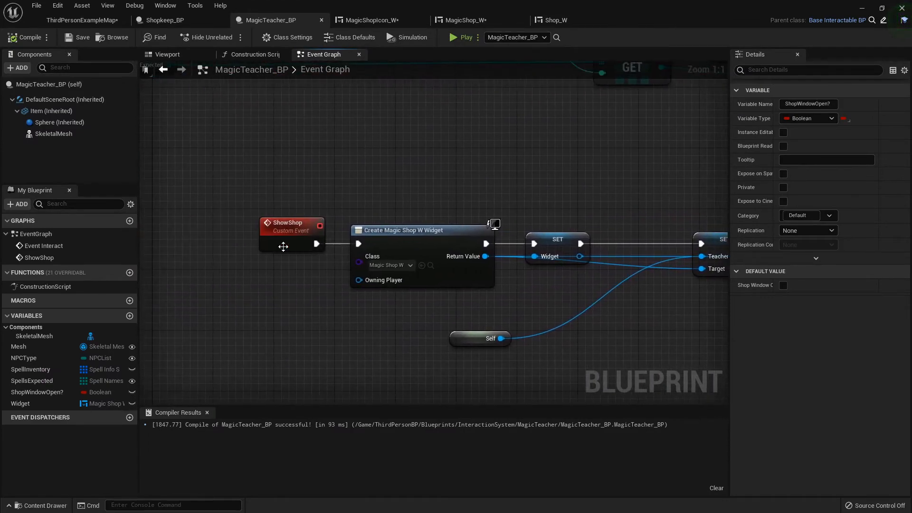
pyautogui.moveTo(593, 188); pyautogui.dragTo(241, 188, button='right')
pyautogui.moveTo(400, 186)
pyautogui.mouseDown(button='right')
pyautogui.moveTo(427, 299)
pyautogui.moveTo(258, 135)
pyautogui.mouseUp(button='right')
# - Add a Camera component to the teacher in its Viewport
pyautogui.click(177, 57)
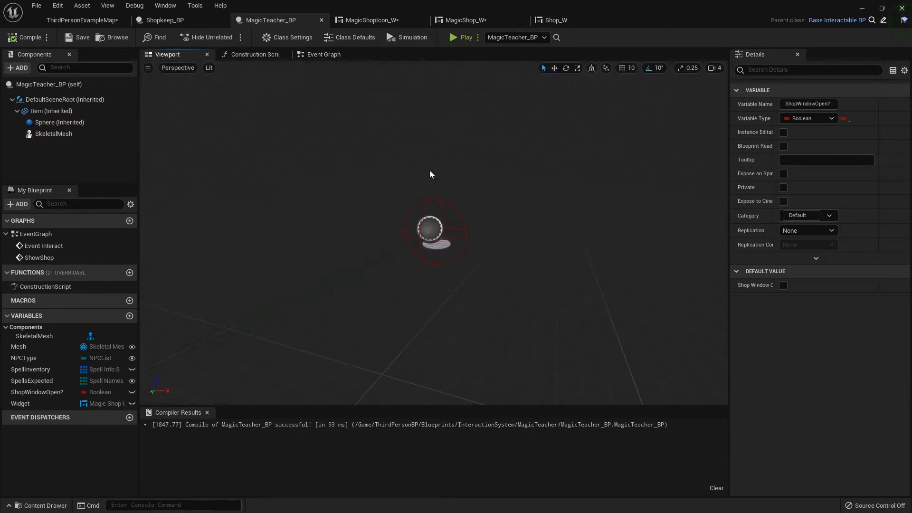
pyautogui.click(17, 68)
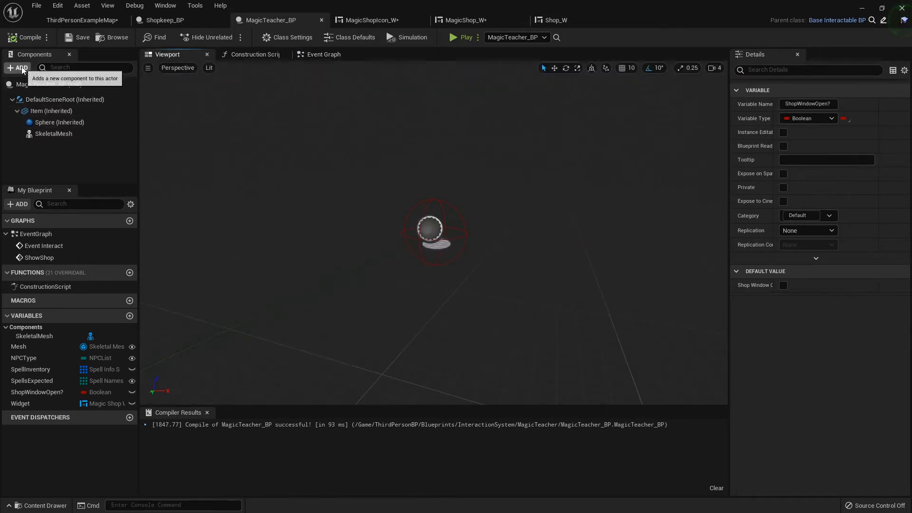
pyautogui.write('ca')
pyautogui.click(44, 98)
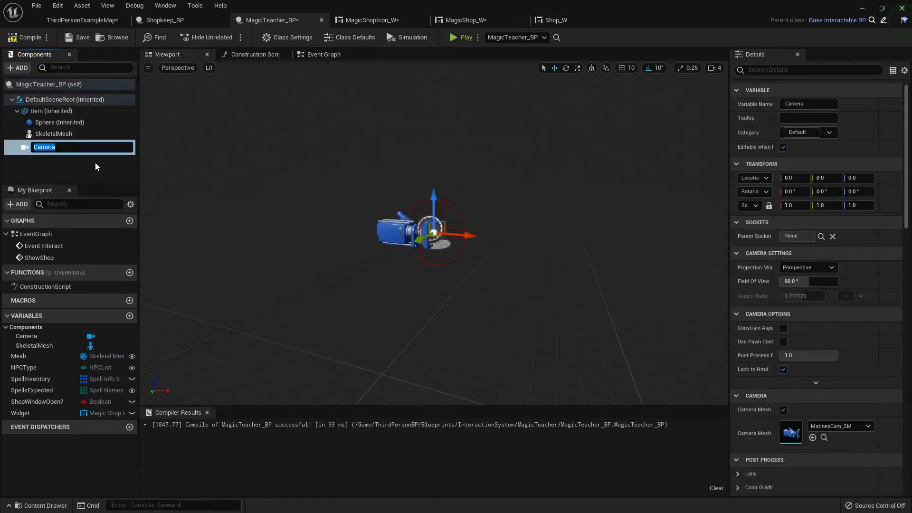
pyautogui.click(85, 172)
pyautogui.click(59, 144)
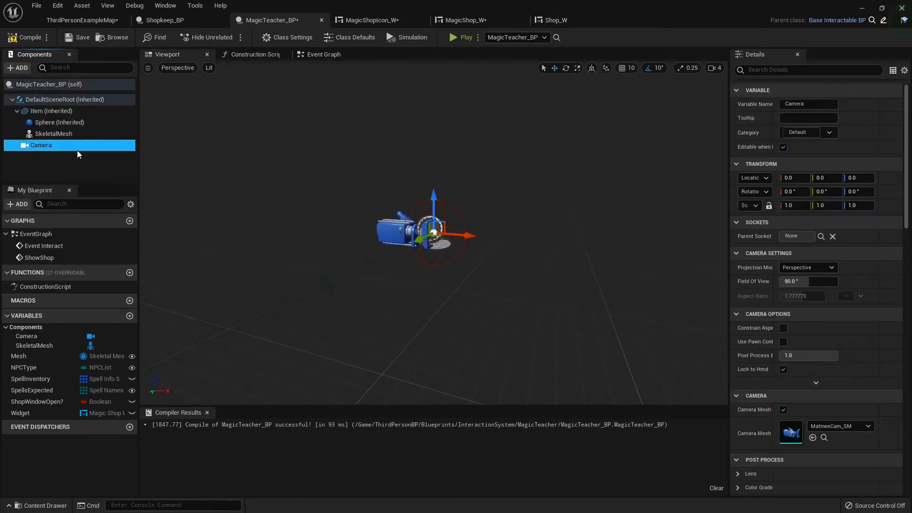
# - Assign the character skeletal mesh to the teacher and compile
pyautogui.click(66, 134)
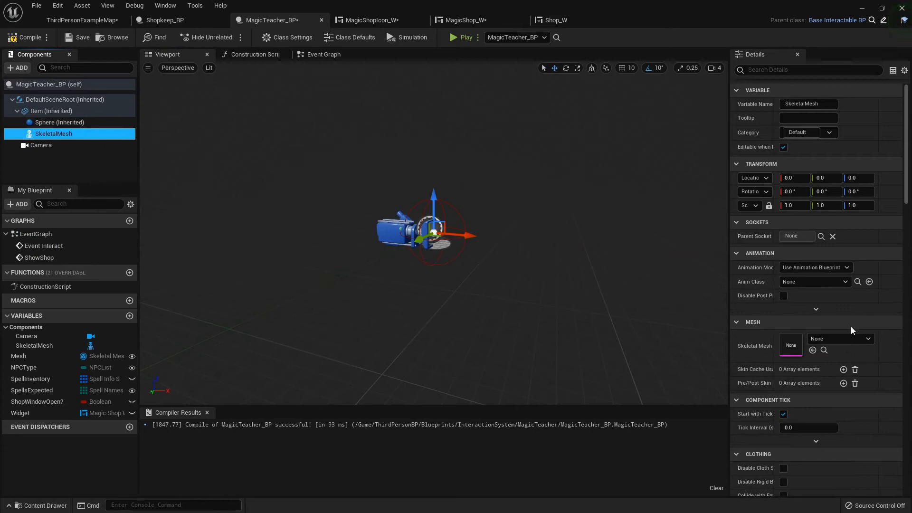
pyautogui.click(842, 338)
pyautogui.click(822, 213)
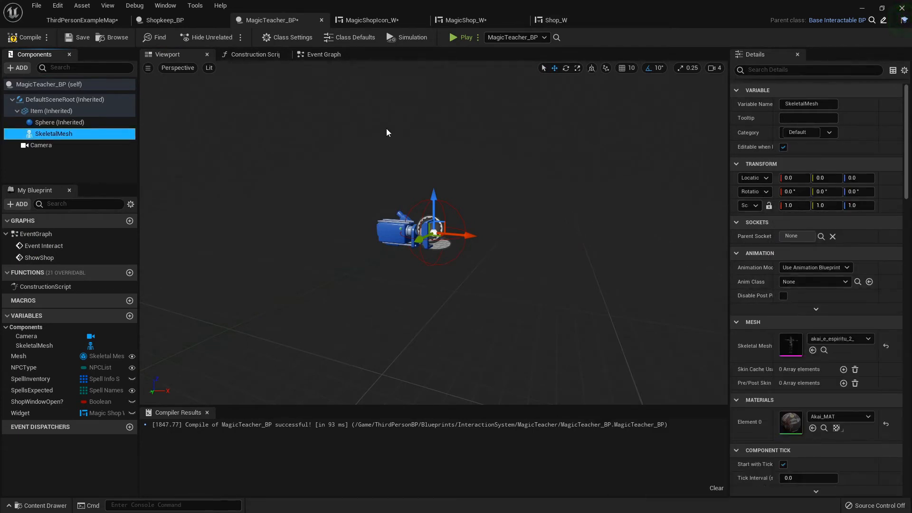
pyautogui.click(30, 38)
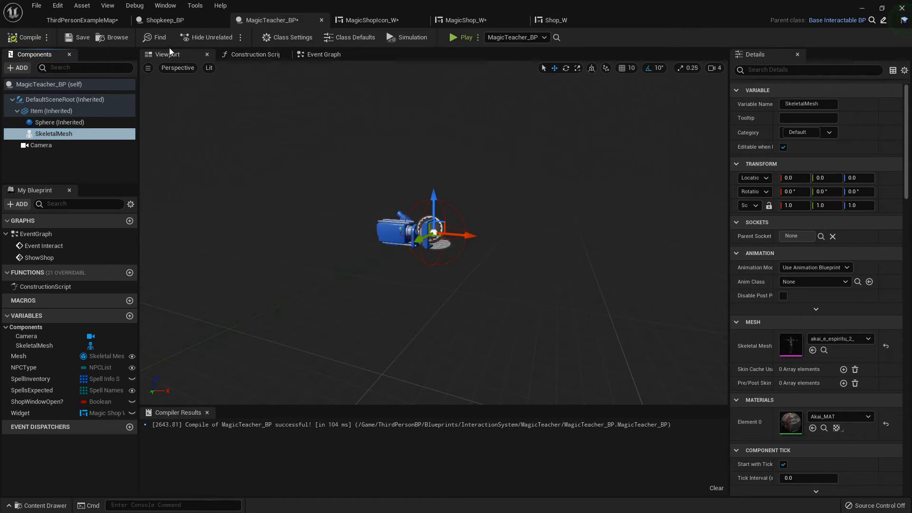
pyautogui.click(255, 55)
# - Unlink Parent Construction Script from Set Skeletal Mesh, compile, and rotate the mesh in the viewport
pyautogui.keyDown('alt'); pyautogui.click(375, 196); pyautogui.keyUp('alt')
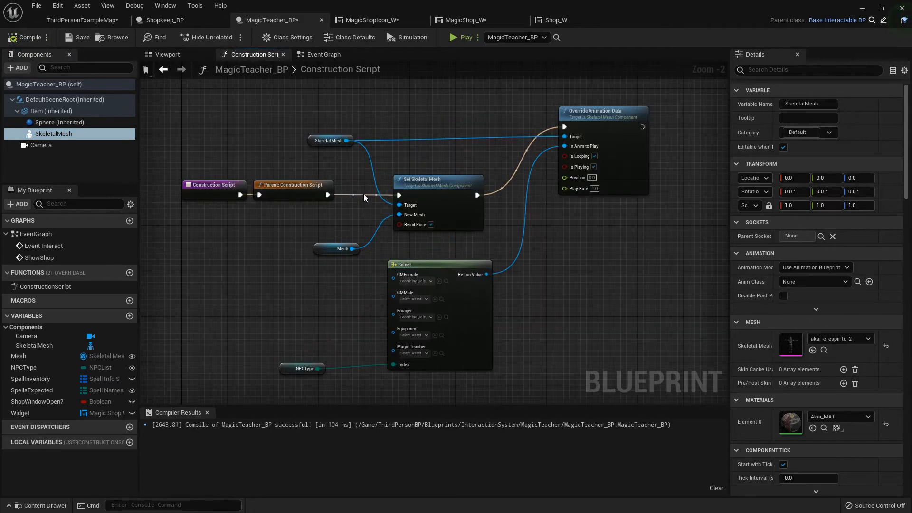
pyautogui.click(30, 37)
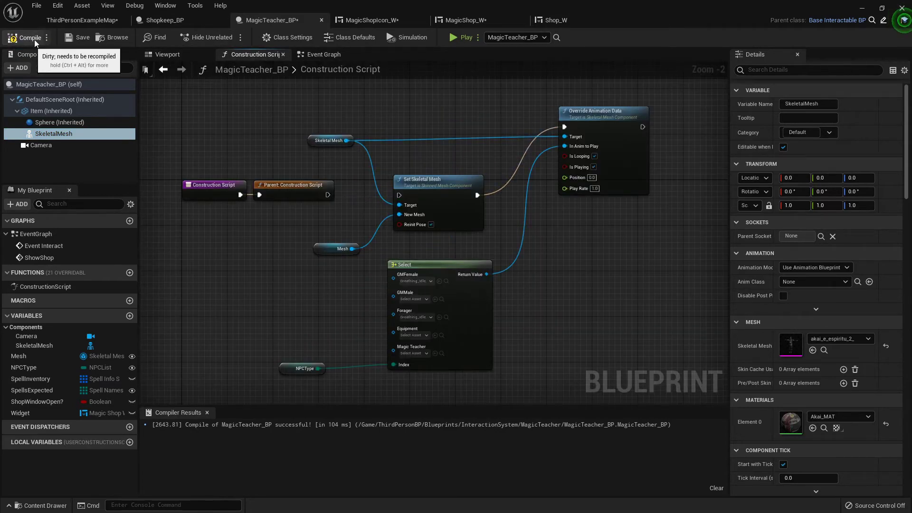
pyautogui.click(168, 54)
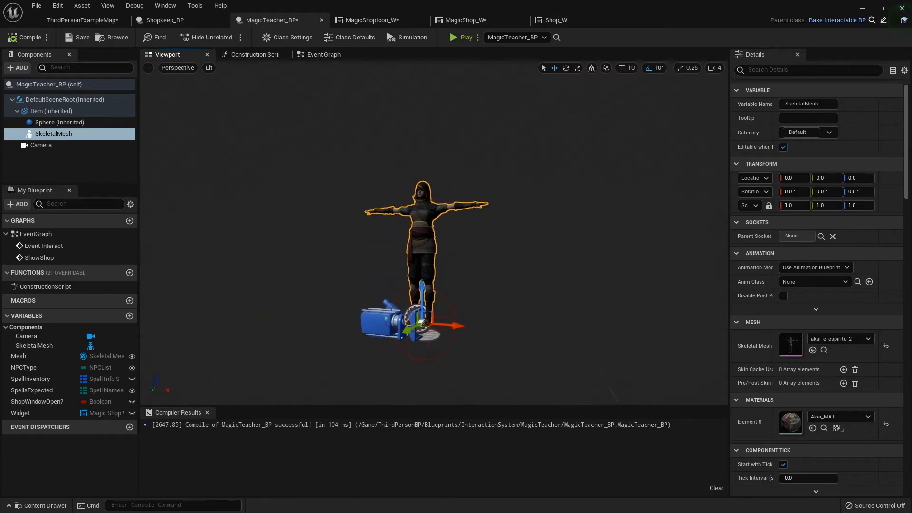
pyautogui.scroll(4, 490, 226)
pyautogui.scroll(-2, 491, 225)
pyautogui.press('space')
pyautogui.moveTo(418, 274); pyautogui.dragTo(467, 253)
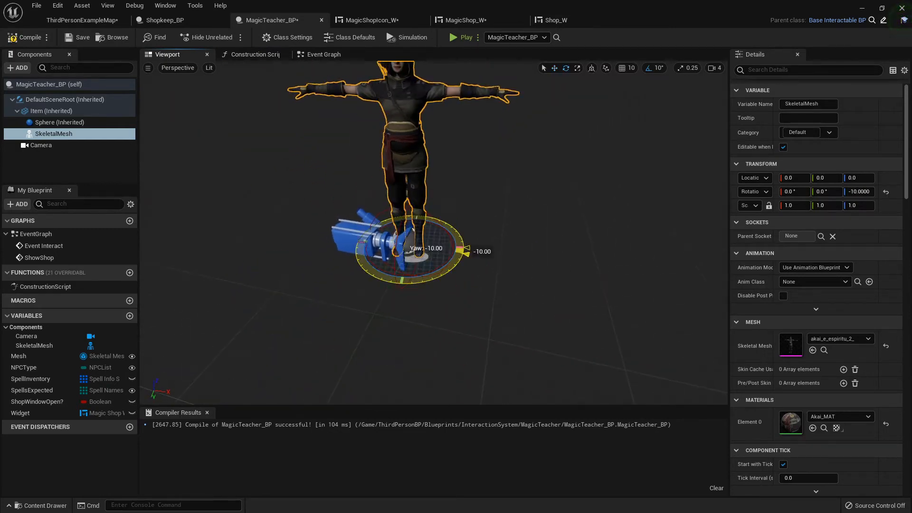
# - Move the Camera up and forward and rotate it Z -180 to face the character
pyautogui.click(353, 246)
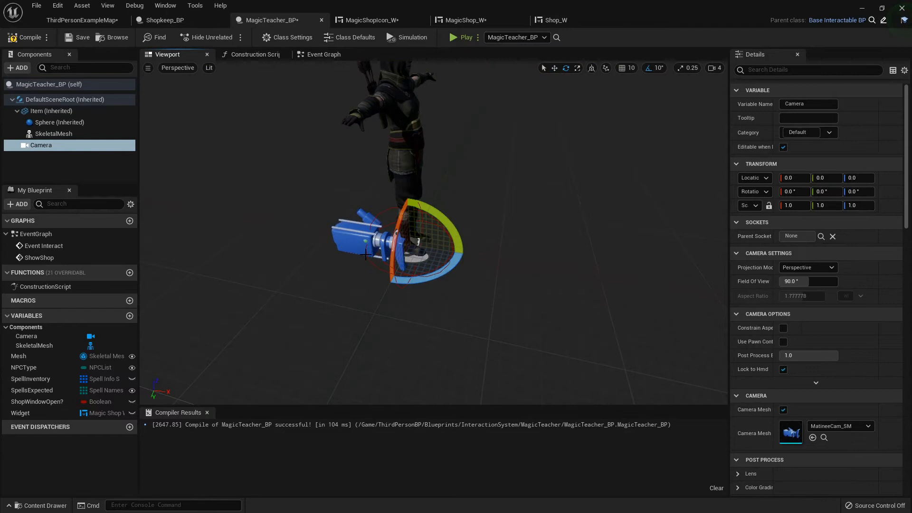
pyautogui.click(57, 145)
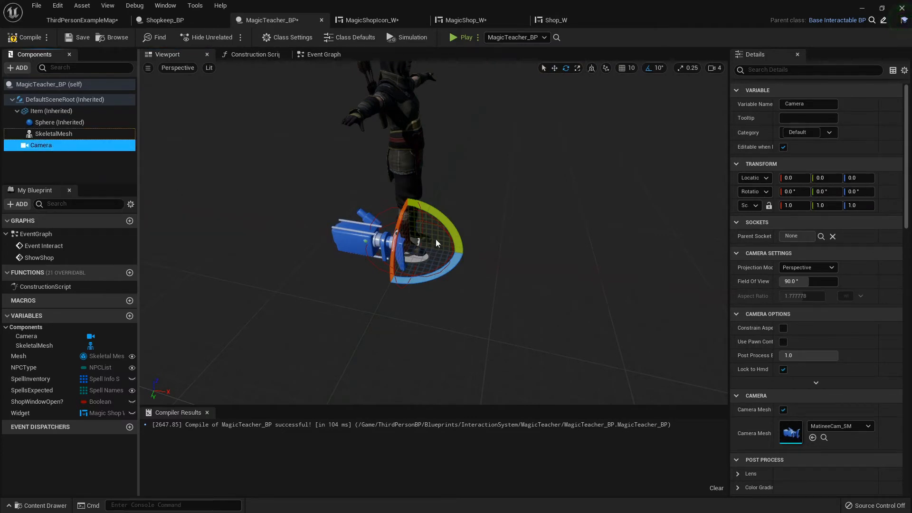
pyautogui.press('w')
pyautogui.moveTo(375, 248)
pyautogui.mouseDown()
pyautogui.moveTo(515, 144)
pyautogui.moveTo(562, 125)
pyautogui.mouseUp()
pyautogui.press('e')
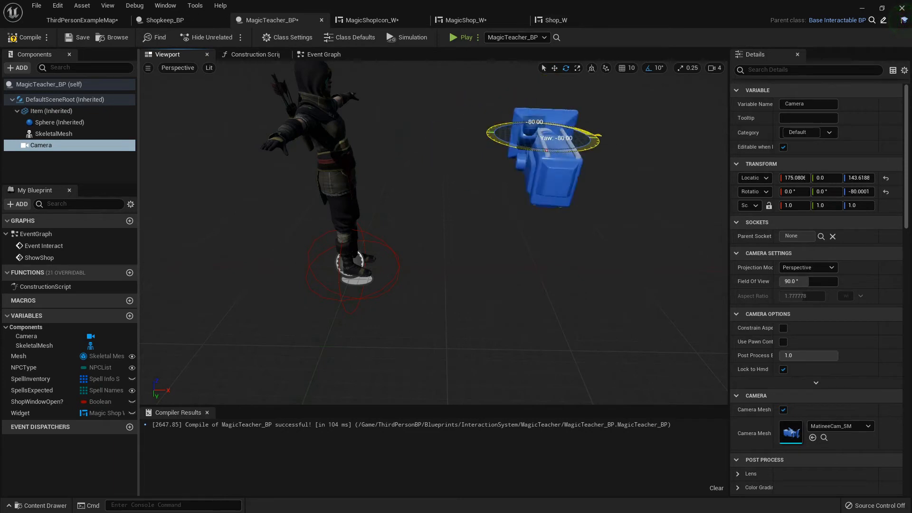
pyautogui.moveTo(519, 154); pyautogui.dragTo(542, 170)
pyautogui.moveTo(498, 214); pyautogui.dragTo(567, 187, button='right')
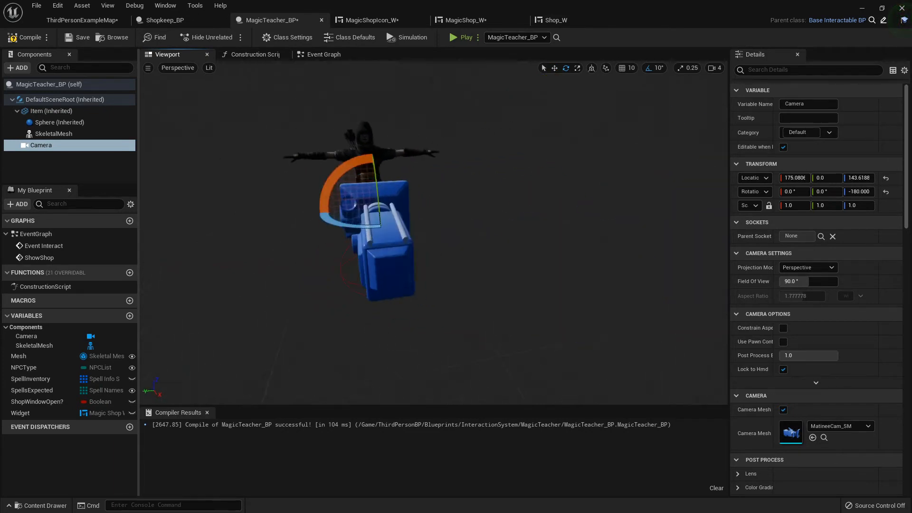
# - Raise the camera and push it further out, then compile
pyautogui.press('w')
pyautogui.scroll(4, 566, 187)
pyautogui.scroll(-4, 428, 179)
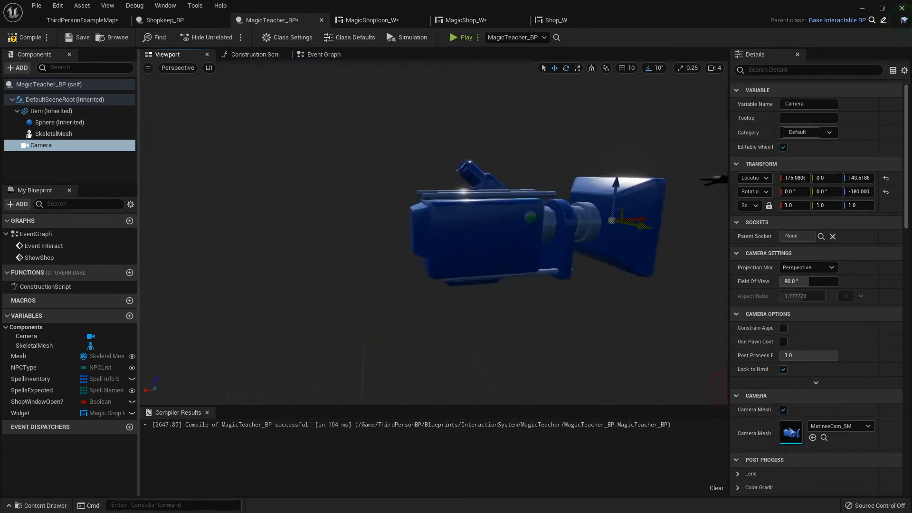
pyautogui.moveTo(428, 178); pyautogui.dragTo(379, 206, button='right')
pyautogui.moveTo(376, 207); pyautogui.dragTo(360, 193)
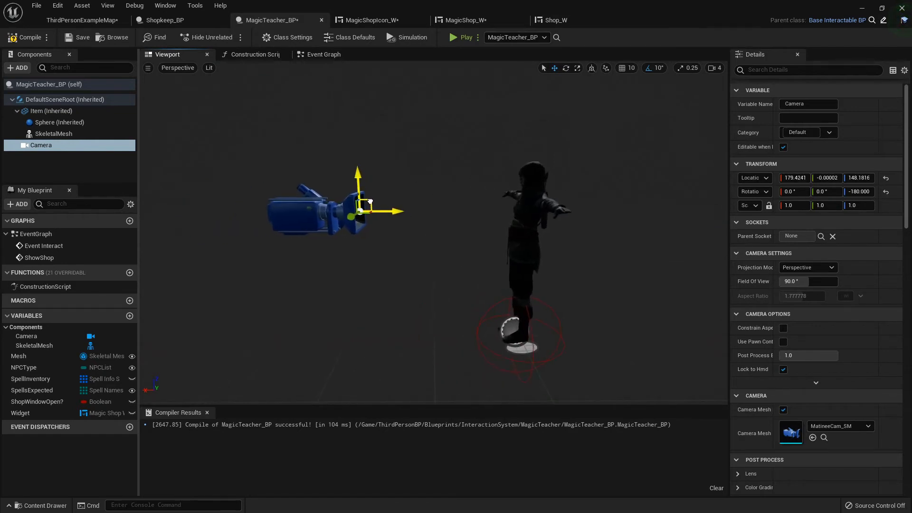
pyautogui.moveTo(428, 213); pyautogui.dragTo(357, 214, button='right')
pyautogui.moveTo(457, 214); pyautogui.dragTo(428, 214, button='right')
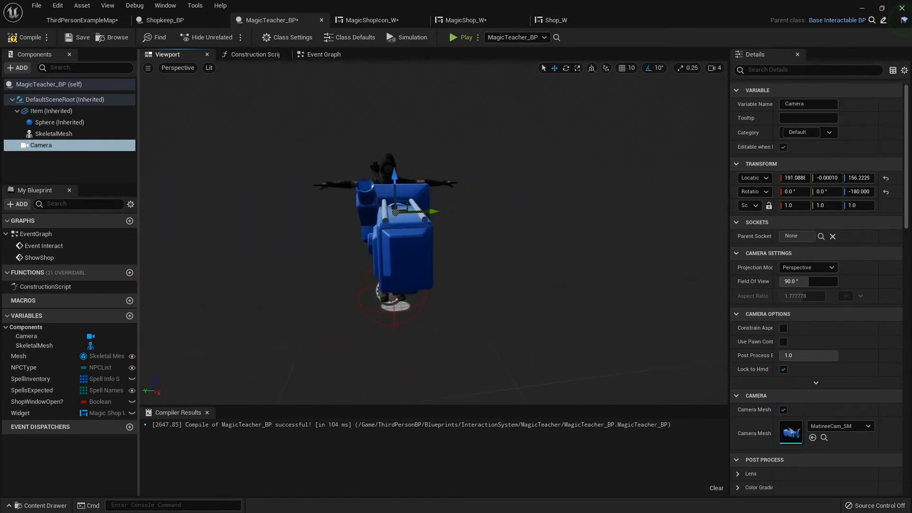
pyautogui.click(30, 37)
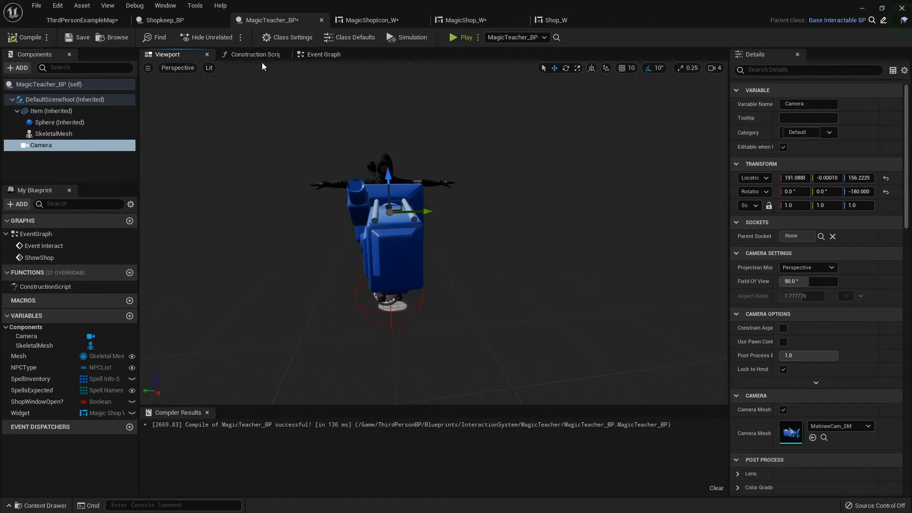
pyautogui.click(254, 54)
# - Reconnect Parent Construction Script to Set Skeletal Mesh, compile, and check the viewport
pyautogui.moveTo(331, 195); pyautogui.dragTo(398, 195)
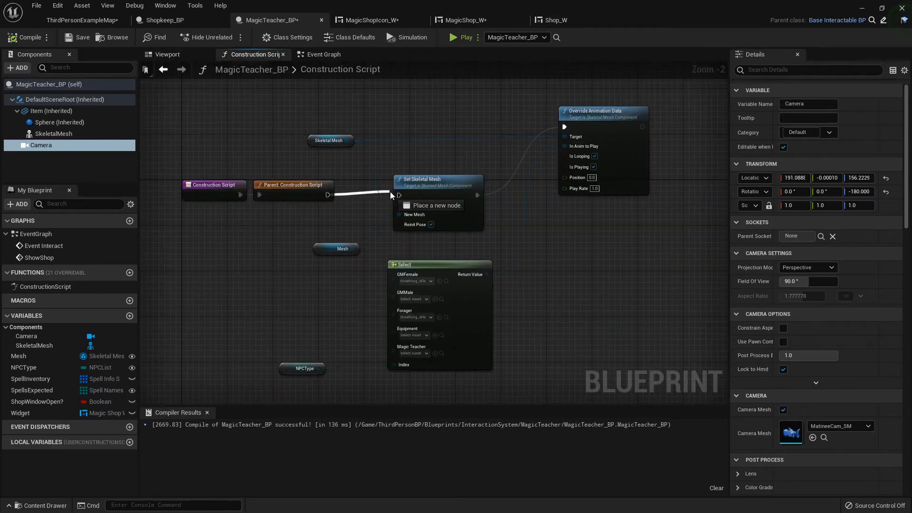
pyautogui.click(31, 37)
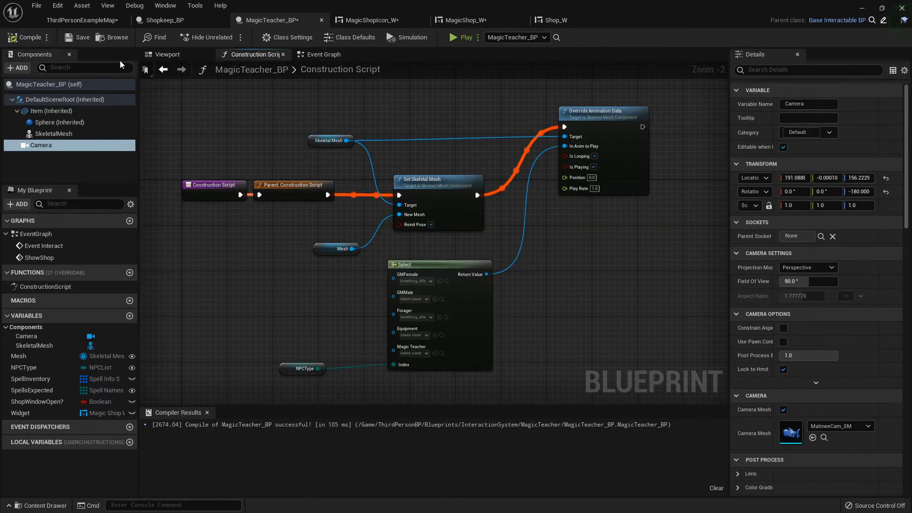
pyautogui.click(168, 54)
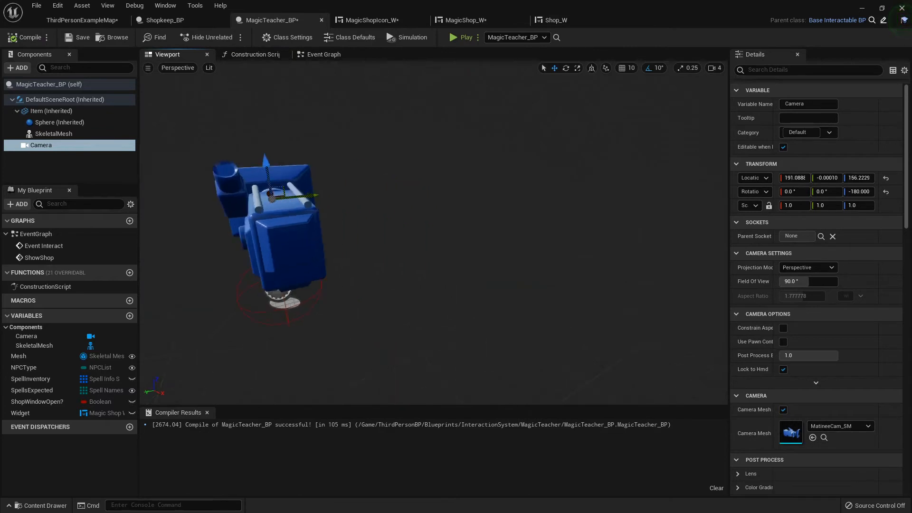
pyautogui.moveTo(314, 142); pyautogui.dragTo(271, 100, button='right')
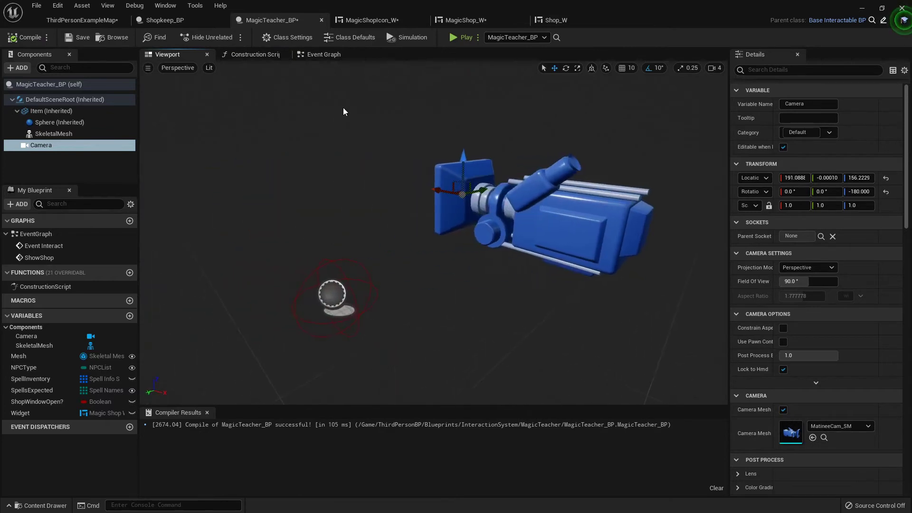
pyautogui.click(323, 54)
# - Add a Get Player Controller node after Add to Viewport in the ShowShop graph
pyautogui.moveTo(442, 264); pyautogui.dragTo(463, 232, button='right')
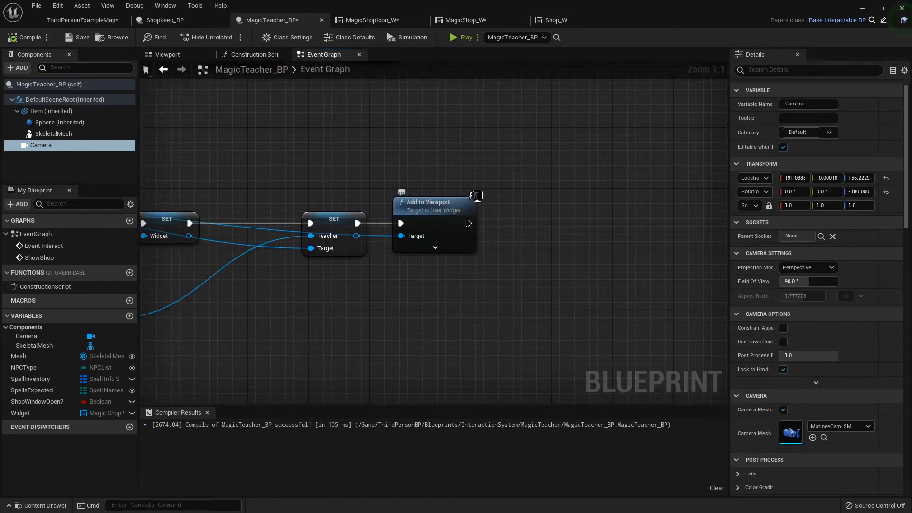
pyautogui.moveTo(512, 217); pyautogui.dragTo(408, 207, button='right')
pyautogui.moveTo(364, 212); pyautogui.dragTo(467, 212)
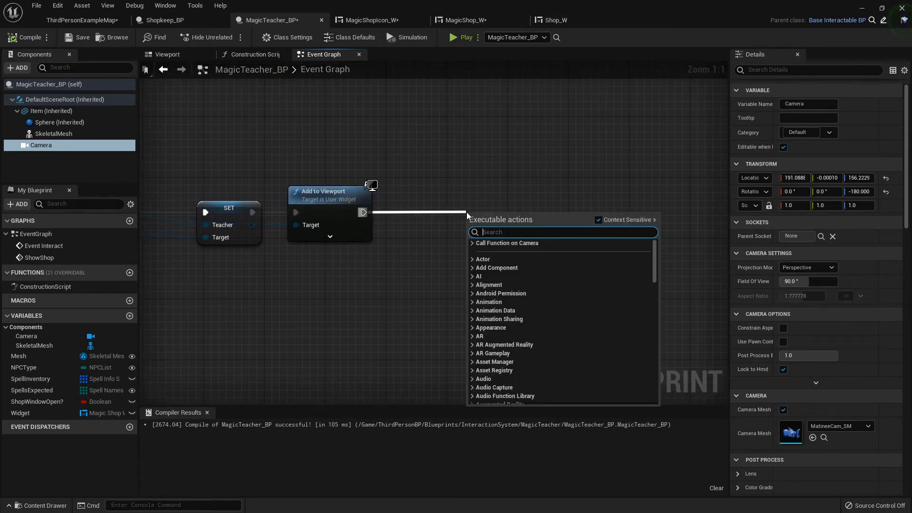
pyautogui.write('set view target')
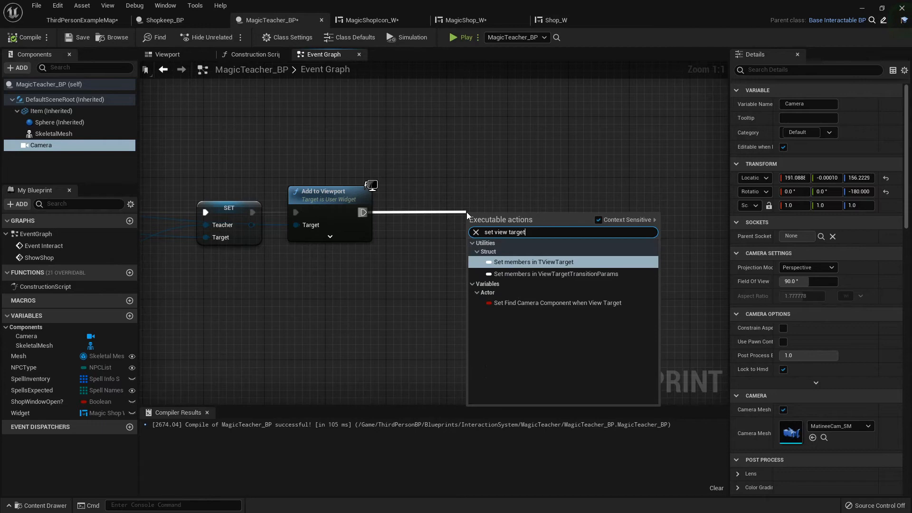
pyautogui.press('Escape')
pyautogui.rightClick(370, 157)
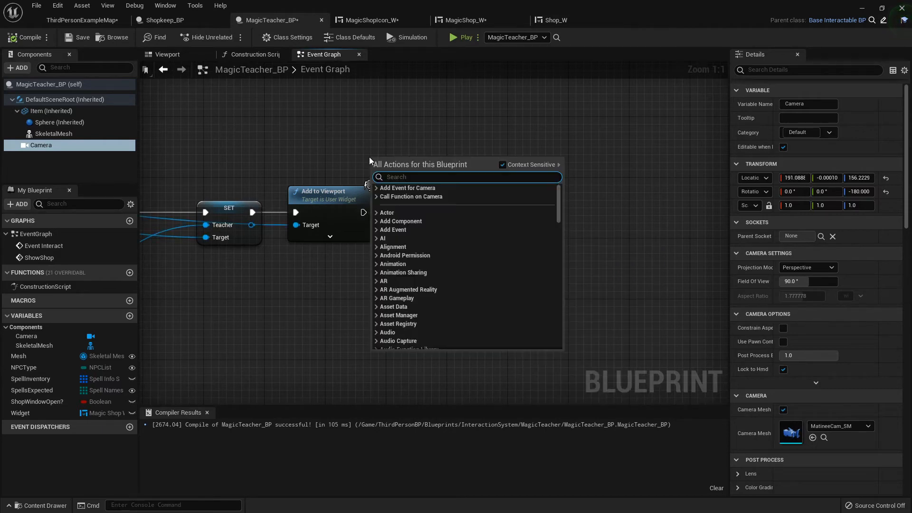
pyautogui.write('get player control')
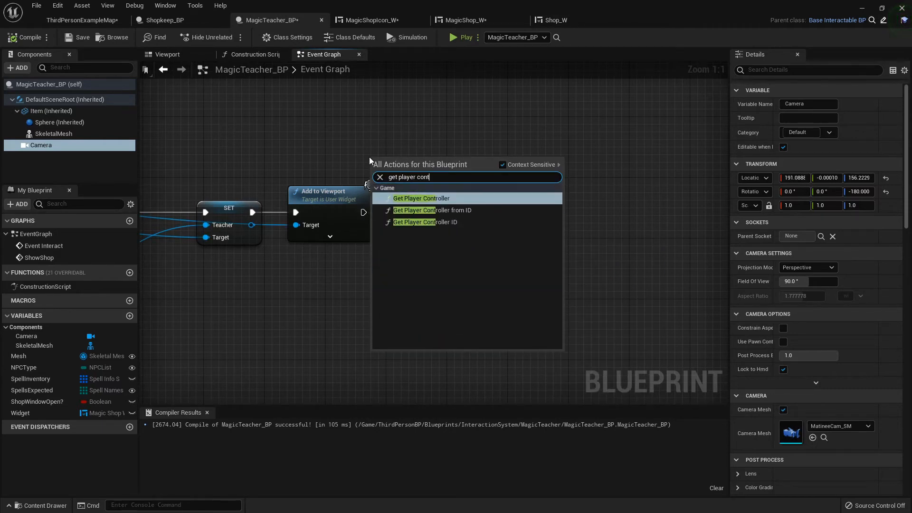
pyautogui.write(';')
pyautogui.press('BackSpace')
pyautogui.click(420, 187)
pyautogui.moveTo(426, 155); pyautogui.dragTo(311, 133)
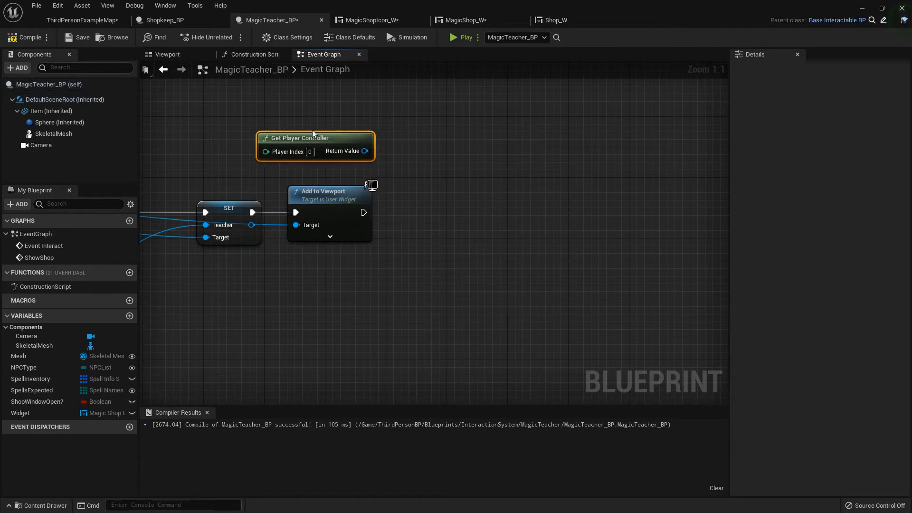
# - Chain Set View Target with Blend after Add to Viewport, targeting self via the player controller
pyautogui.moveTo(363, 150); pyautogui.dragTo(403, 164)
pyautogui.write('se')
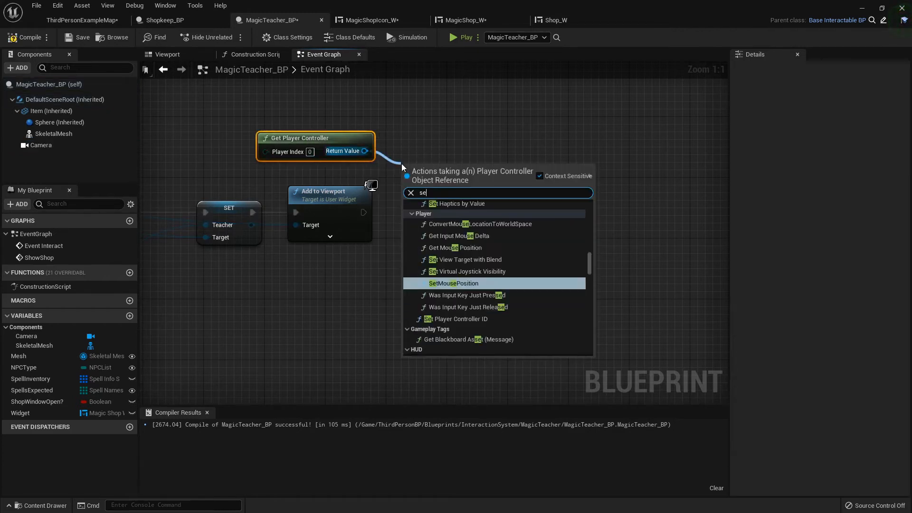
pyautogui.write('t view ta')
pyautogui.press('Return')
pyautogui.moveTo(457, 168)
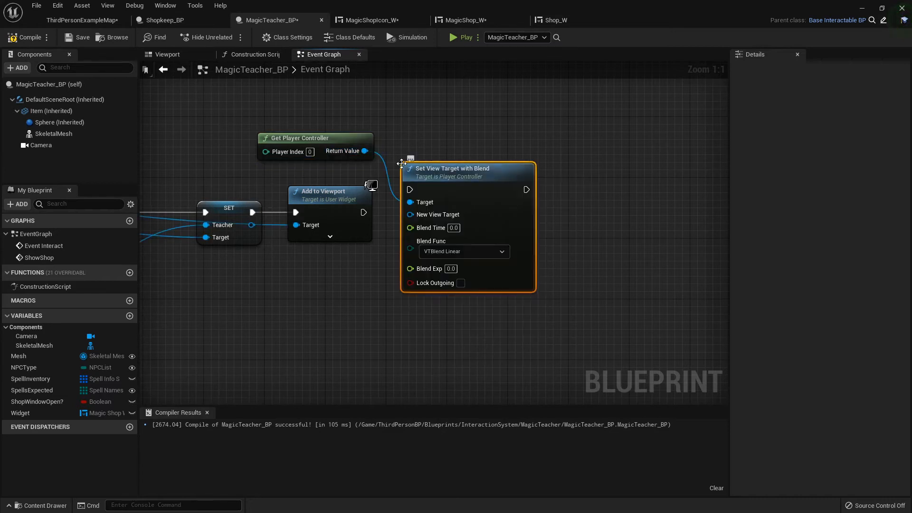
pyautogui.moveTo(363, 212)
pyautogui.mouseDown()
pyautogui.moveTo(410, 189)
pyautogui.moveTo(489, 199)
pyautogui.mouseUp()
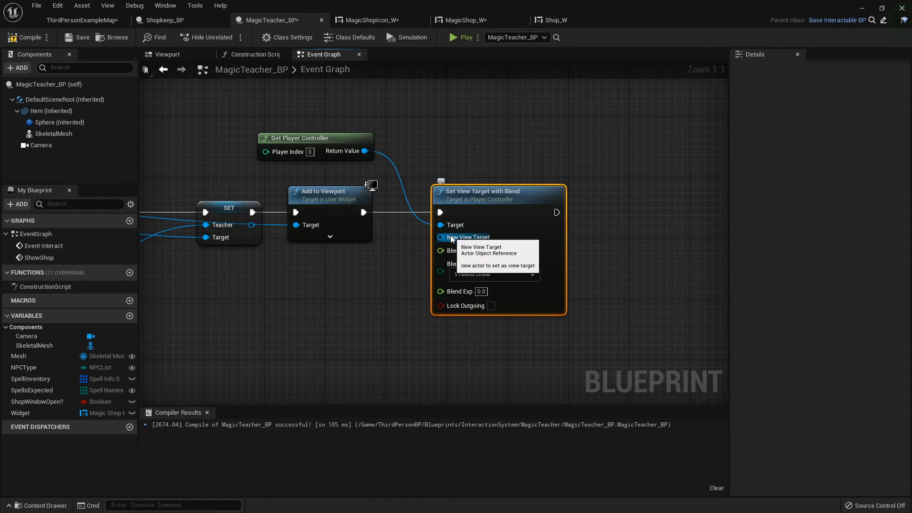
pyautogui.moveTo(440, 238)
pyautogui.mouseDown()
pyautogui.moveTo(380, 267)
pyautogui.moveTo(364, 292)
pyautogui.mouseUp()
pyautogui.write('self')
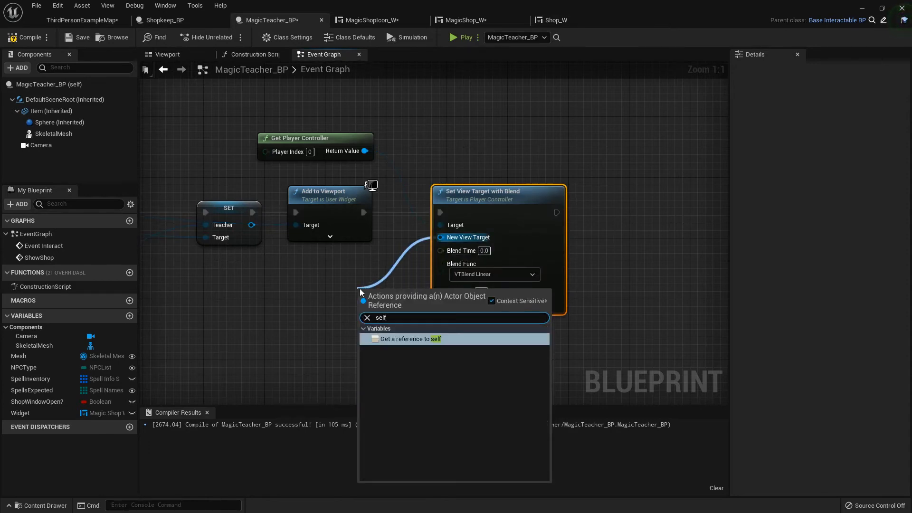
pyautogui.click(411, 340)
pyautogui.moveTo(427, 296); pyautogui.dragTo(349, 283)
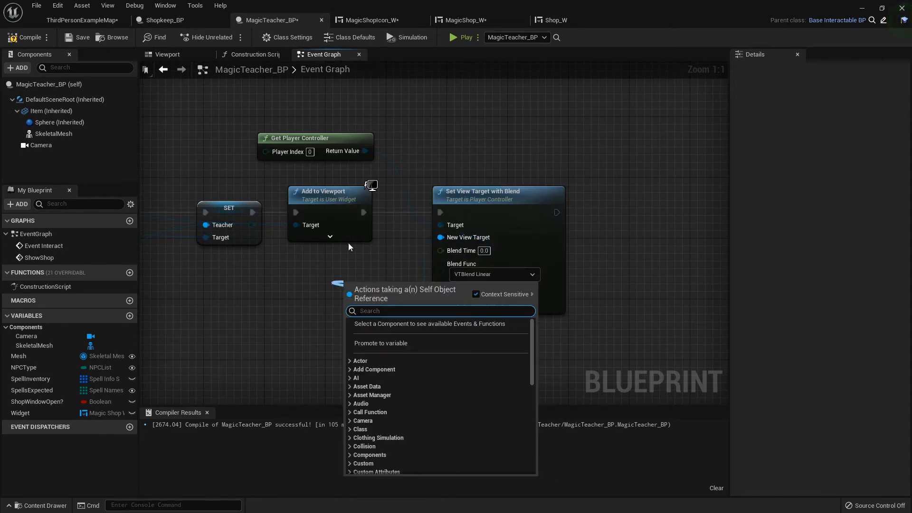
pyautogui.click(164, 171)
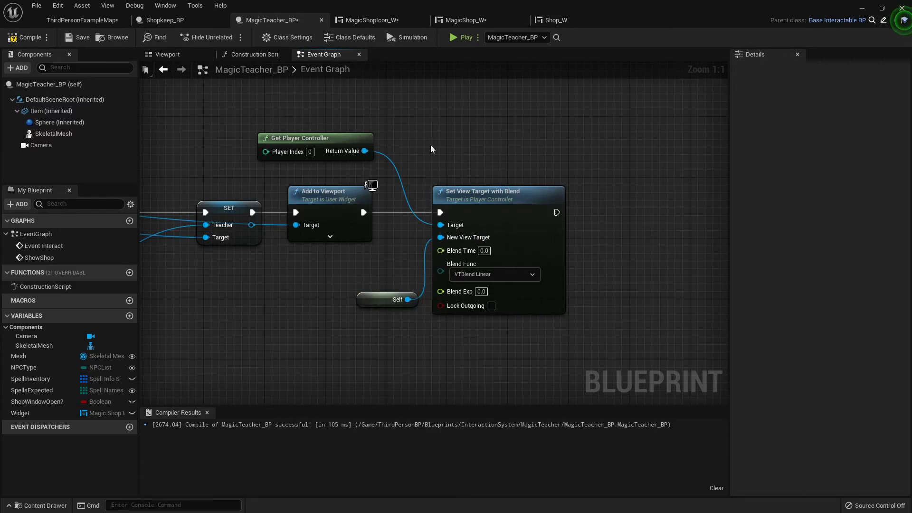
# - Set the Blend Time to 1.0 seconds
pyautogui.click(485, 251)
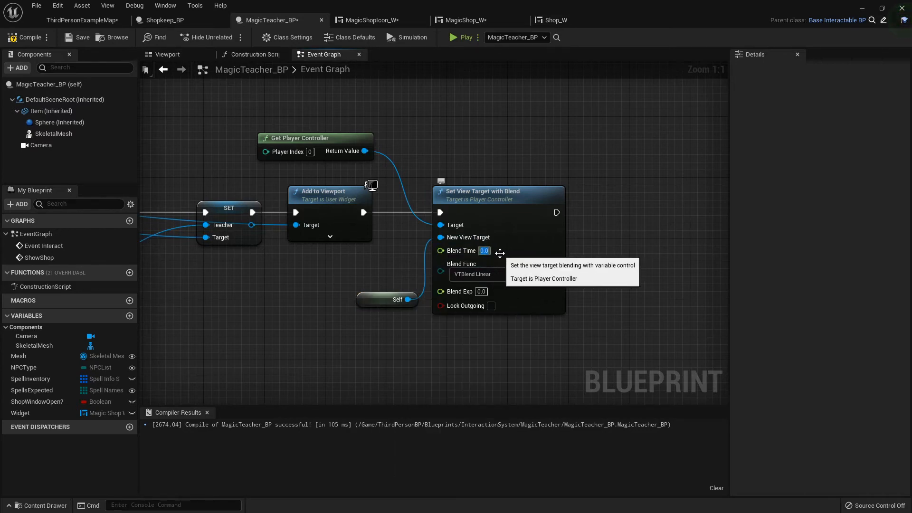
pyautogui.write('1')
pyautogui.press('Return')
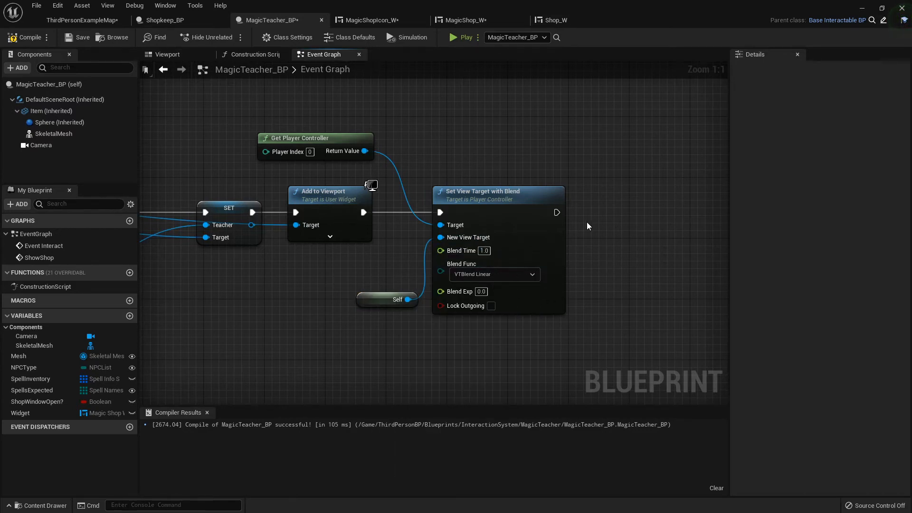
pyautogui.scroll(-4, 587, 222)
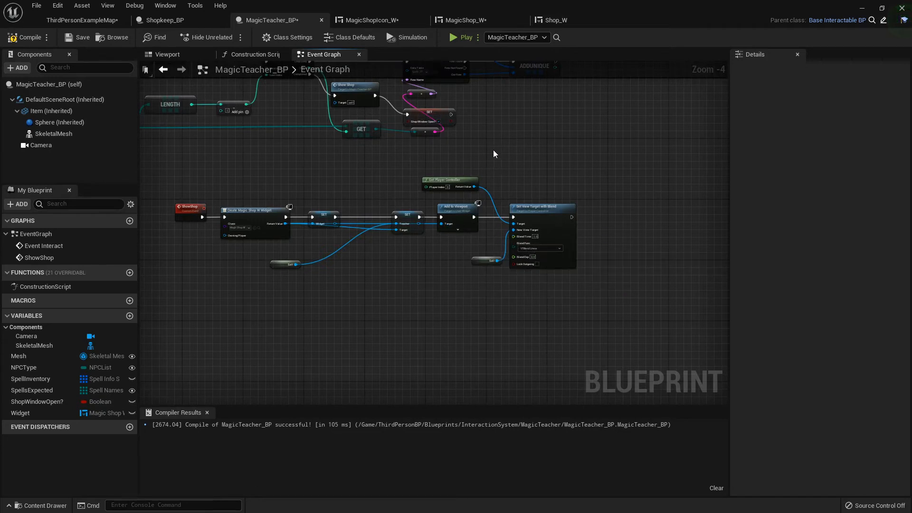
pyautogui.scroll(-1, 295, 191)
pyautogui.scroll(3, 374, 196)
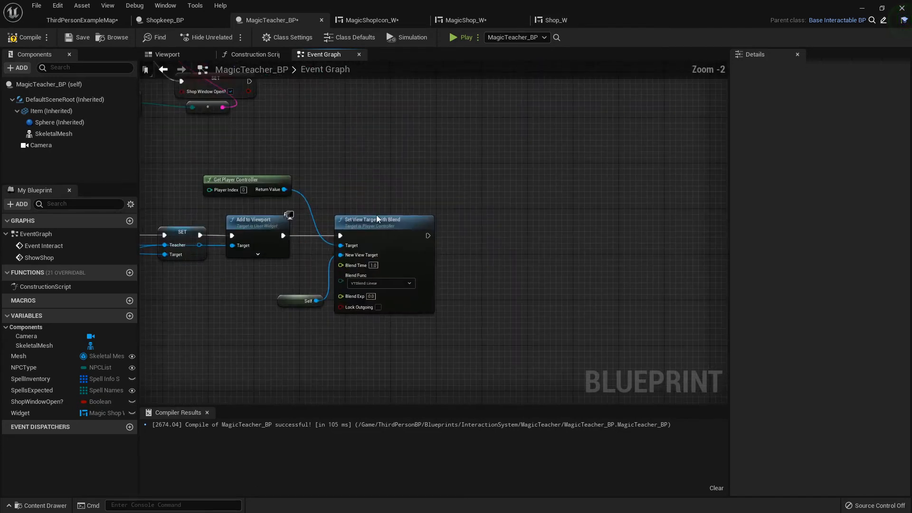
pyautogui.scroll(-2, 376, 196)
pyautogui.scroll(2, 416, 262)
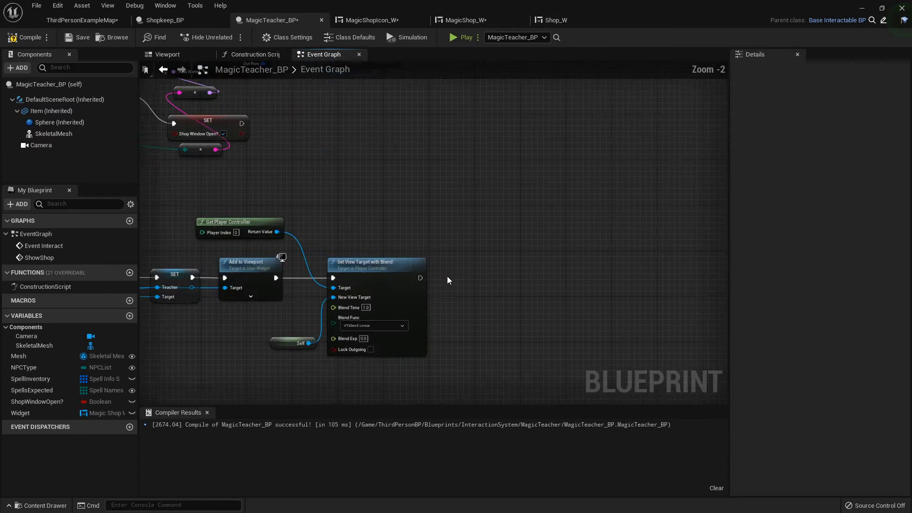
pyautogui.scroll(2, 447, 276)
# - Add Set Show Mouse Cursor (checked) from the player controller, running after the view blend
pyautogui.rightClick(454, 256)
pyautogui.press('Escape')
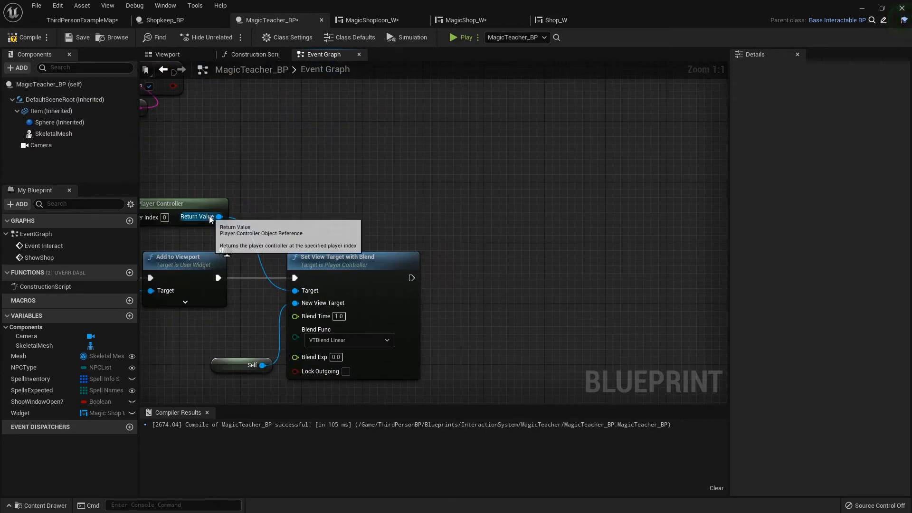
pyautogui.moveTo(219, 217); pyautogui.dragTo(417, 211)
pyautogui.write('set')
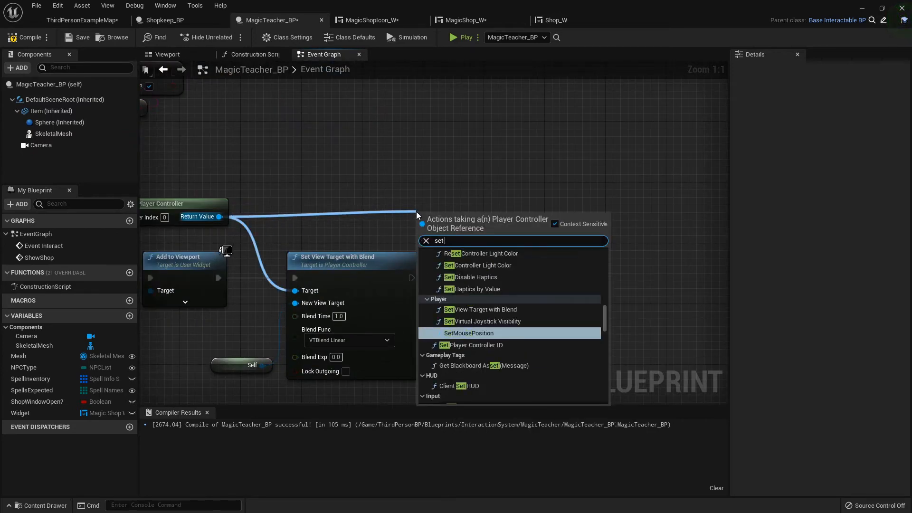
pyautogui.write(' show mouse')
pyautogui.press('Return')
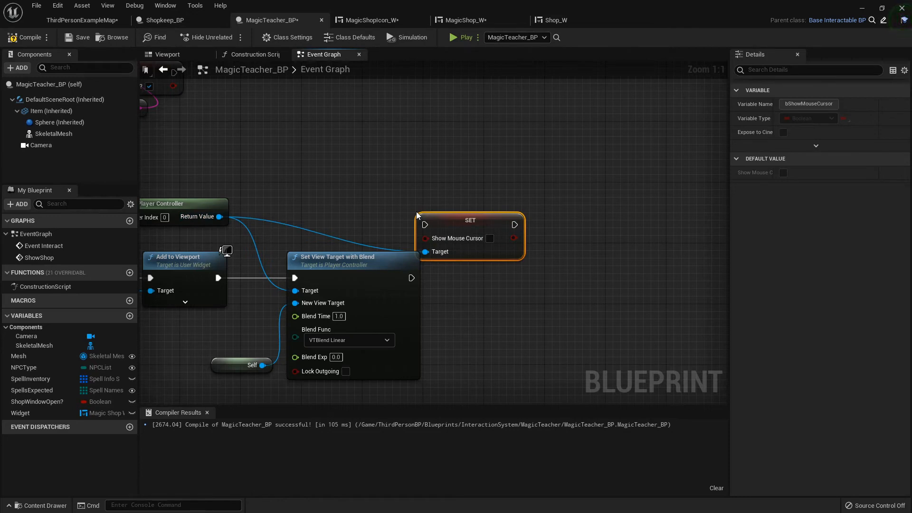
pyautogui.moveTo(413, 277)
pyautogui.mouseDown()
pyautogui.moveTo(424, 225)
pyautogui.moveTo(499, 263)
pyautogui.moveTo(492, 274)
pyautogui.mouseUp()
pyautogui.click(512, 291)
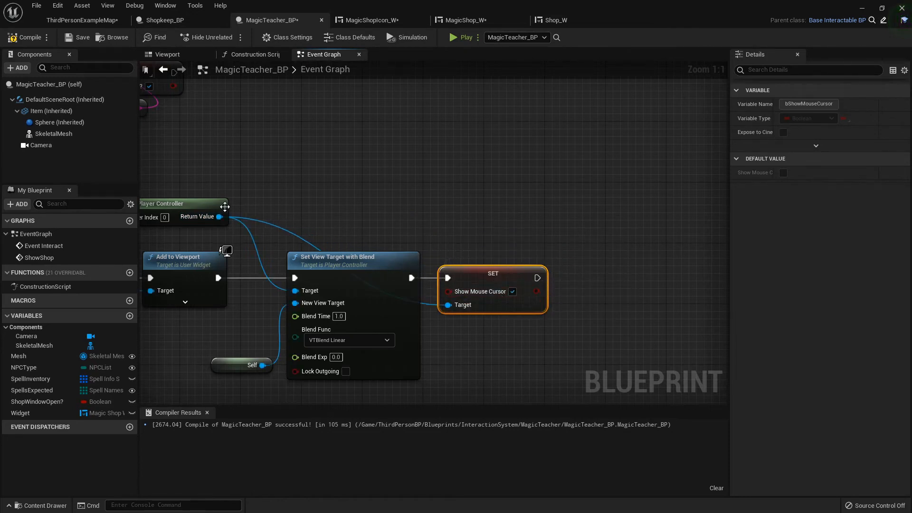
# - Add Set Input Mode Game And UI after the cursor setter, fed by the player controller
pyautogui.moveTo(220, 217); pyautogui.dragTo(463, 219)
pyautogui.write('set input mode')
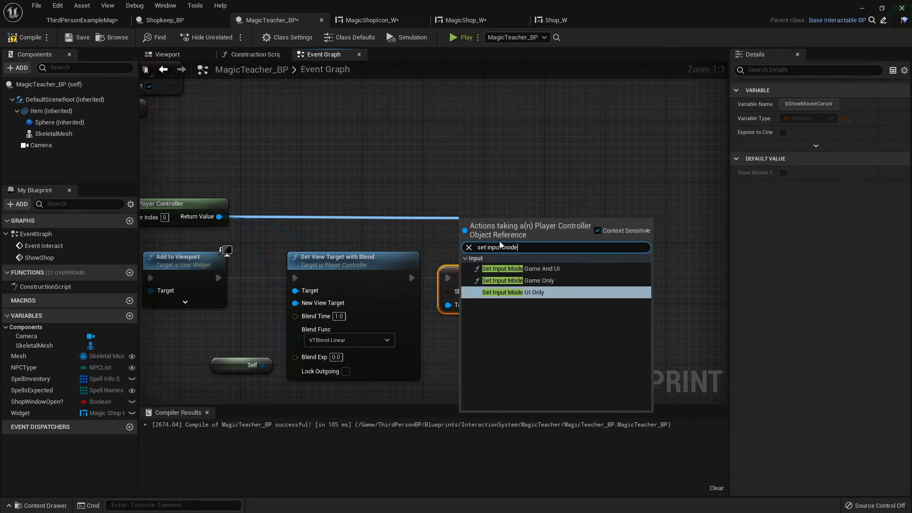
pyautogui.click(542, 269)
pyautogui.moveTo(513, 227); pyautogui.dragTo(634, 204)
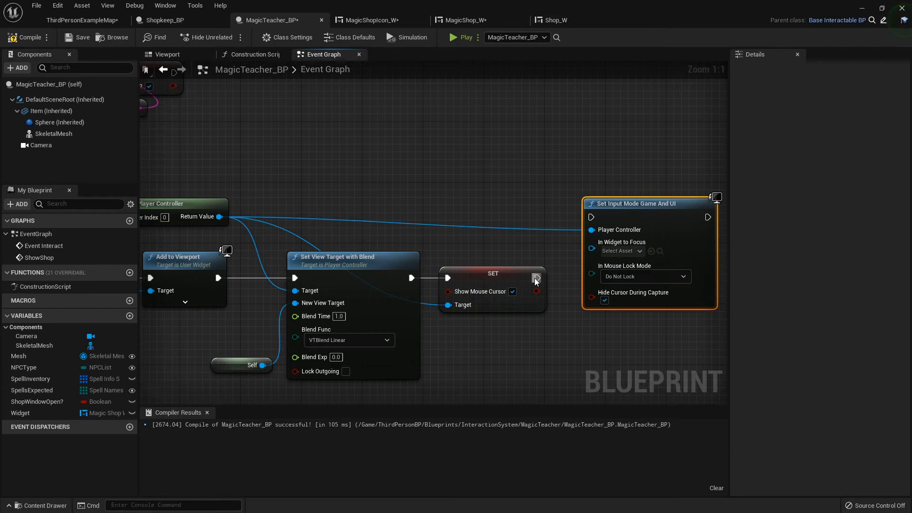
pyautogui.moveTo(536, 278); pyautogui.dragTo(592, 217)
pyautogui.scroll(1, 470, 227)
pyautogui.moveTo(517, 237); pyautogui.dragTo(300, 250, button='right')
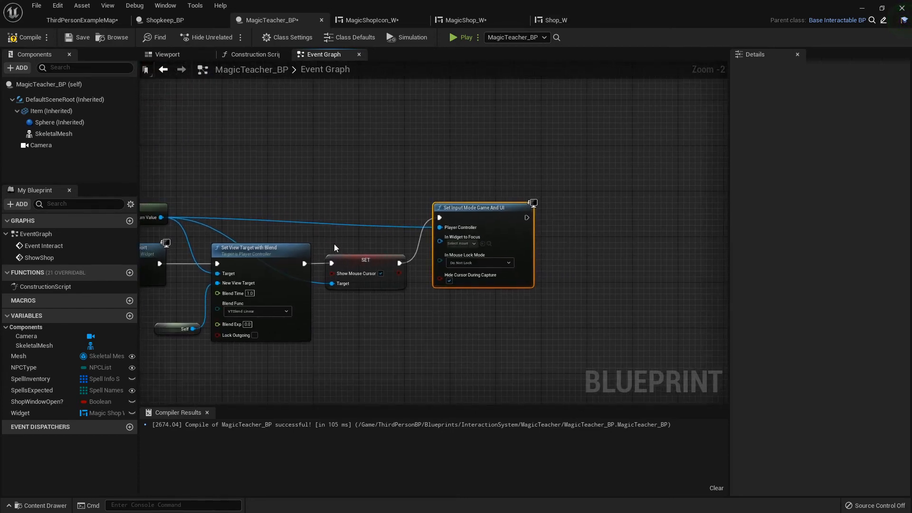
# - Feed a Get Widget node into the input mode's In Widget to Focus
pyautogui.moveTo(23, 414)
pyautogui.mouseDown()
pyautogui.moveTo(328, 188)
pyautogui.moveTo(483, 241)
pyautogui.mouseUp()
pyautogui.click(340, 197)
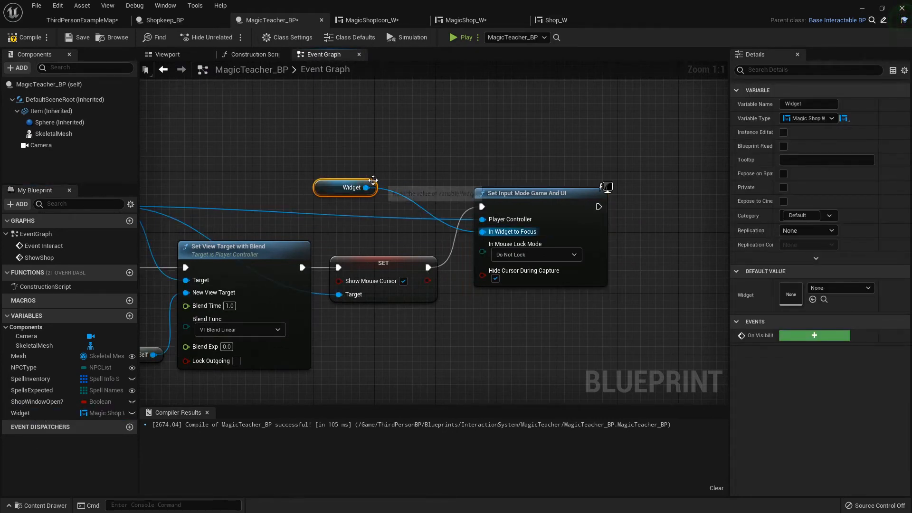
pyautogui.moveTo(342, 187); pyautogui.dragTo(396, 195)
pyautogui.click(445, 169)
pyautogui.scroll(-2, 445, 169)
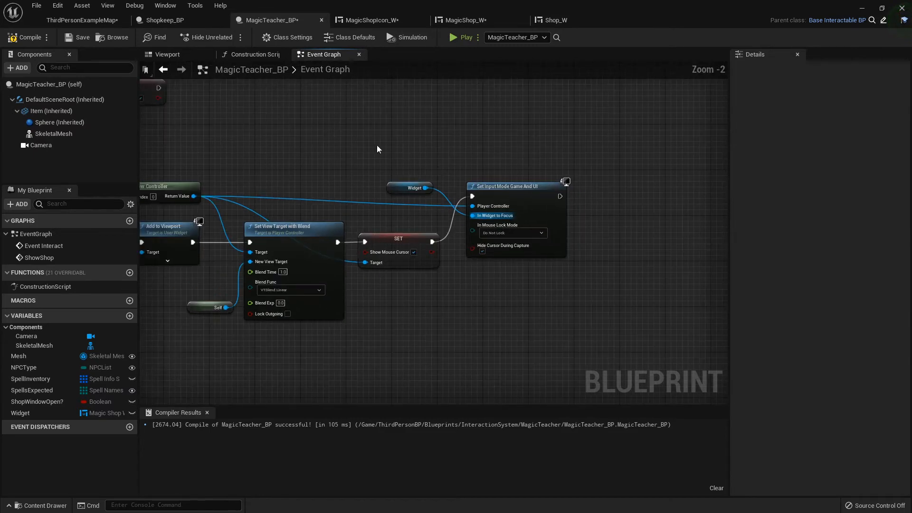
# - Copy the player controller, view-blend and cursor nodes and paste them by Remove from Parent
pyautogui.moveTo(319, 143); pyautogui.dragTo(401, 174, button='right')
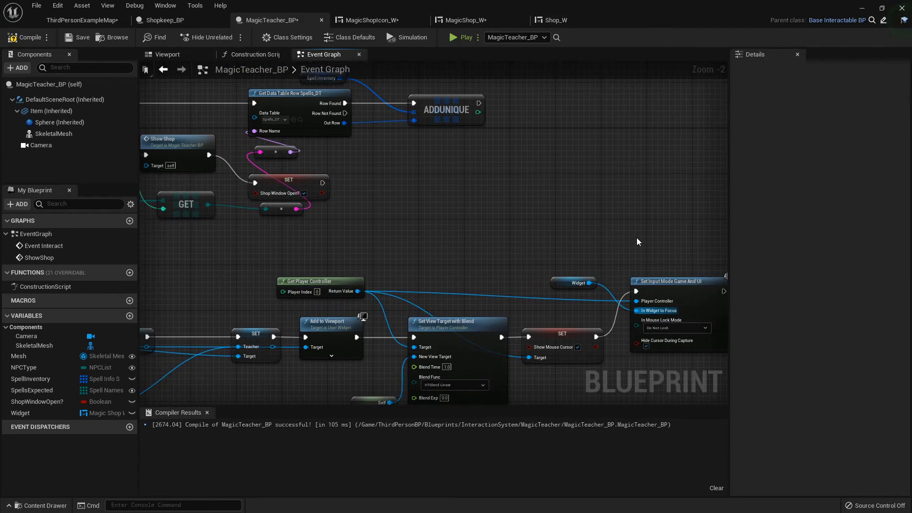
pyautogui.moveTo(636, 242); pyautogui.dragTo(538, 193, button='right')
pyautogui.moveTo(600, 186); pyautogui.dragTo(266, 386)
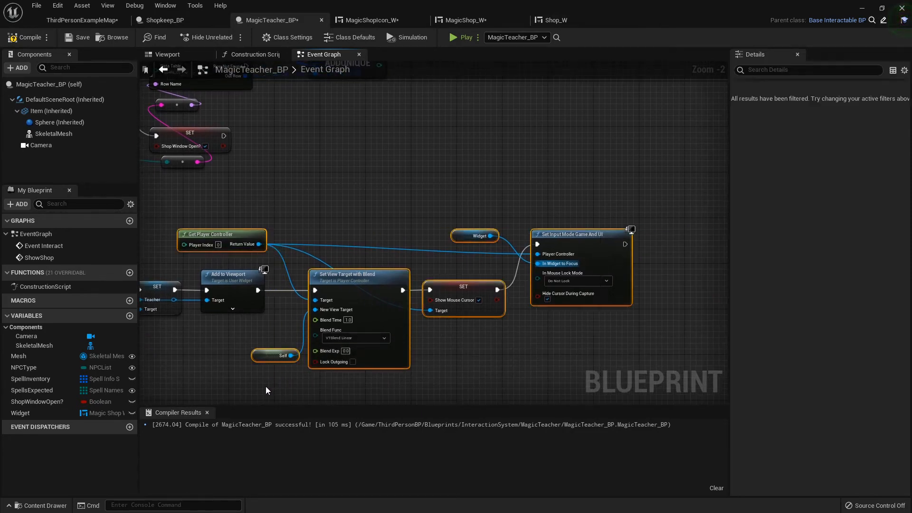
pyautogui.keyDown('ctrl'); pyautogui.moveTo(583, 200); pyautogui.dragTo(569, 207); pyautogui.keyUp('ctrl')
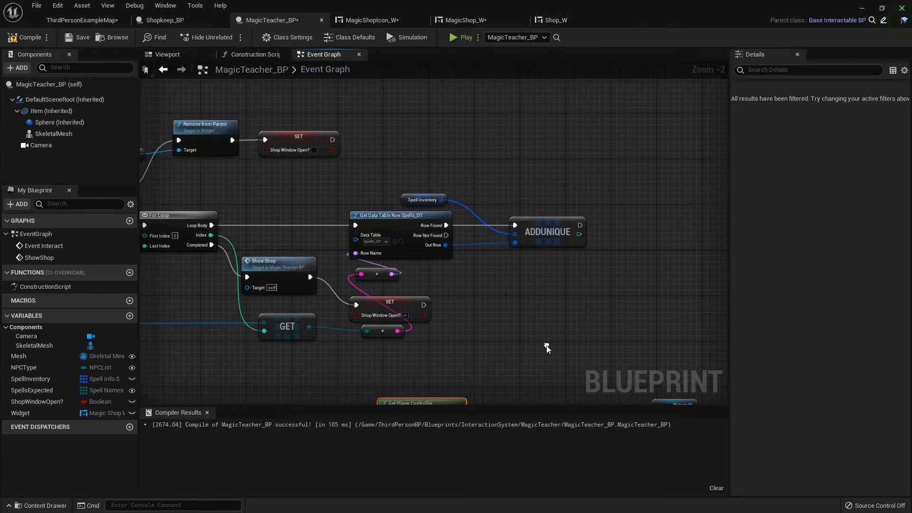
pyautogui.scroll(-2, 350, 185)
pyautogui.scroll(5, 413, 254)
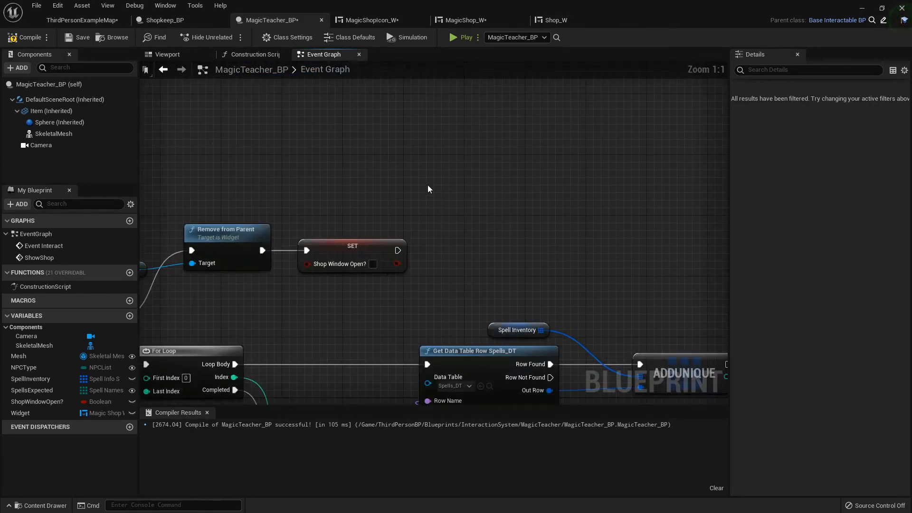
pyautogui.hotkey('ctrl', 'v')
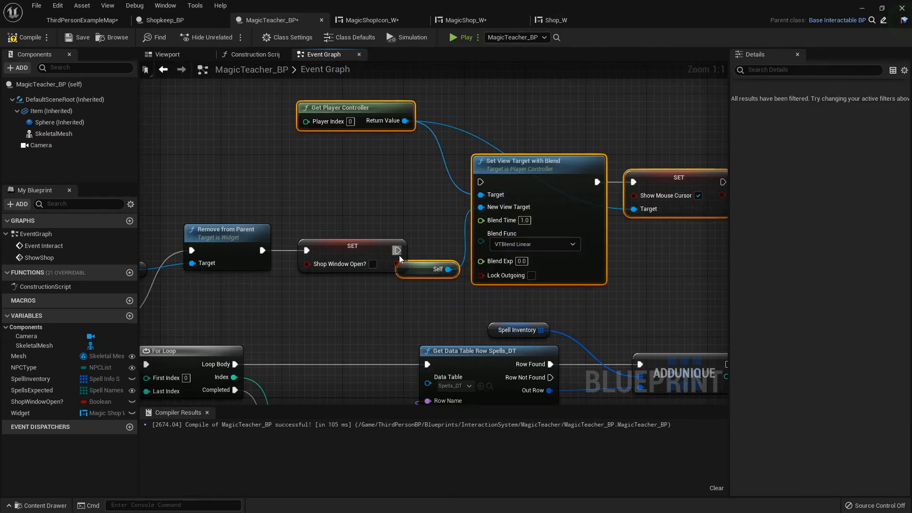
# - Wire the shop-closing Shop Window Open? setter into the pasted view blend and pick out the Self node
pyautogui.moveTo(397, 251); pyautogui.dragTo(473, 177)
pyautogui.click(481, 182)
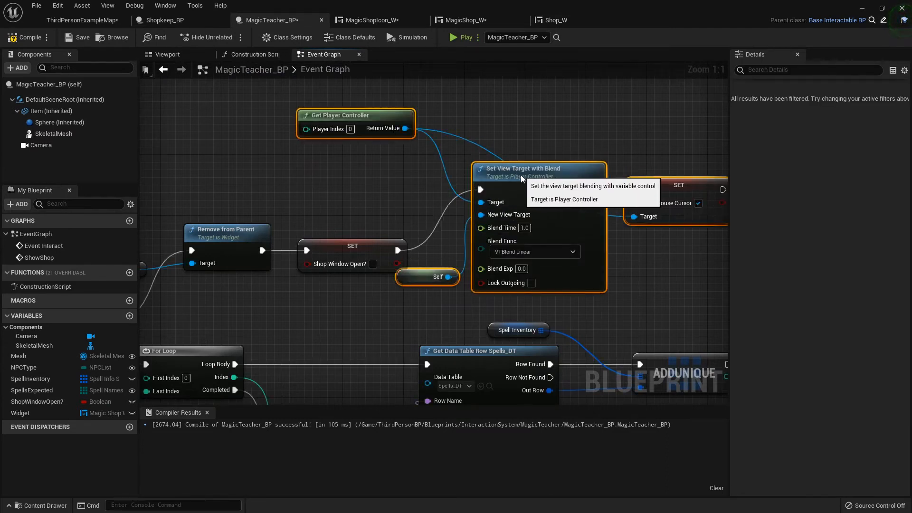
pyautogui.moveTo(528, 161); pyautogui.dragTo(534, 175)
pyautogui.click(428, 285)
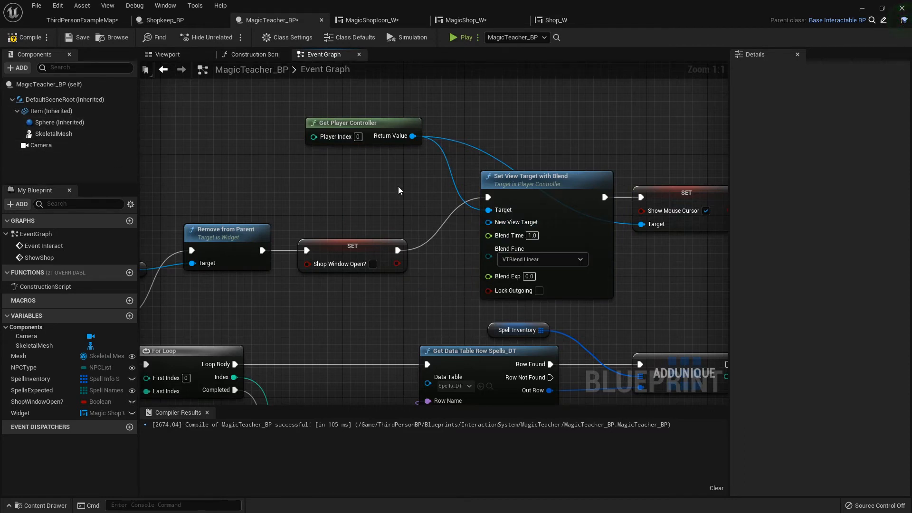
# - Make Get Player Pawn the new view target, with the player controller as blend target
pyautogui.rightClick(361, 188)
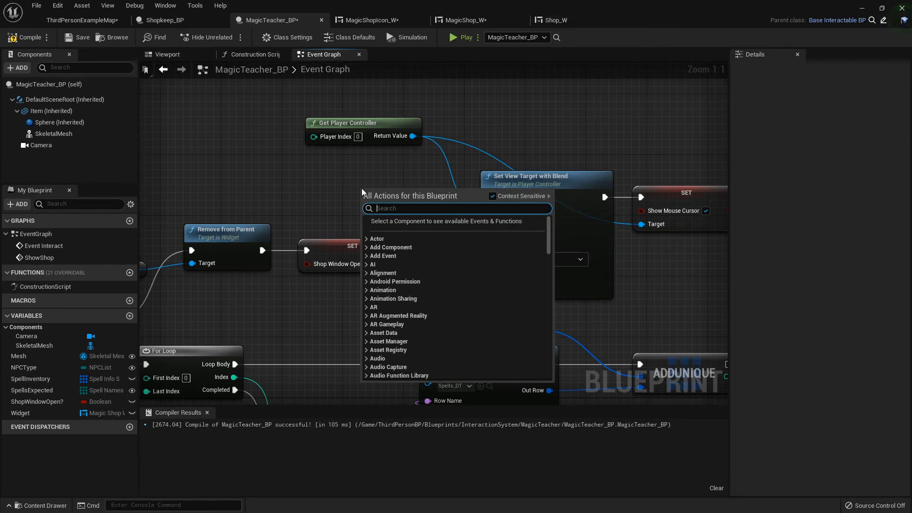
pyautogui.write('get pl')
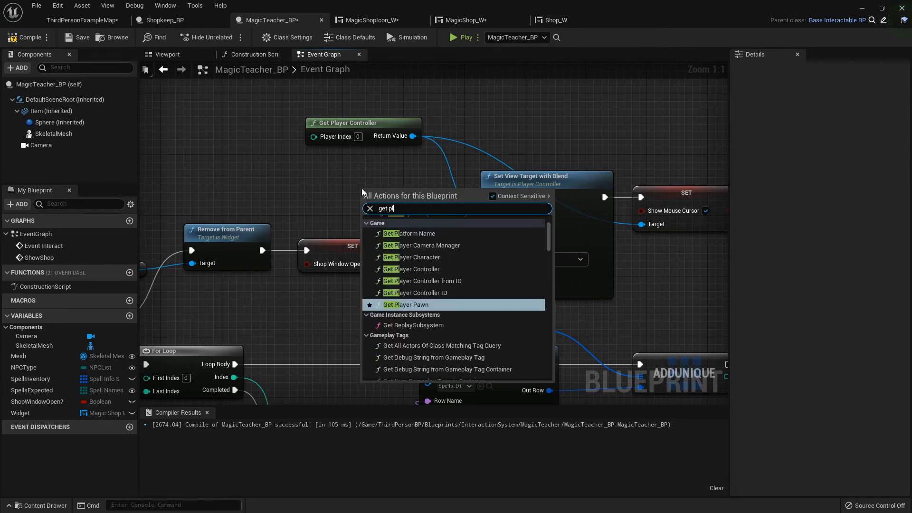
pyautogui.write('ayer pawn')
pyautogui.press('Return')
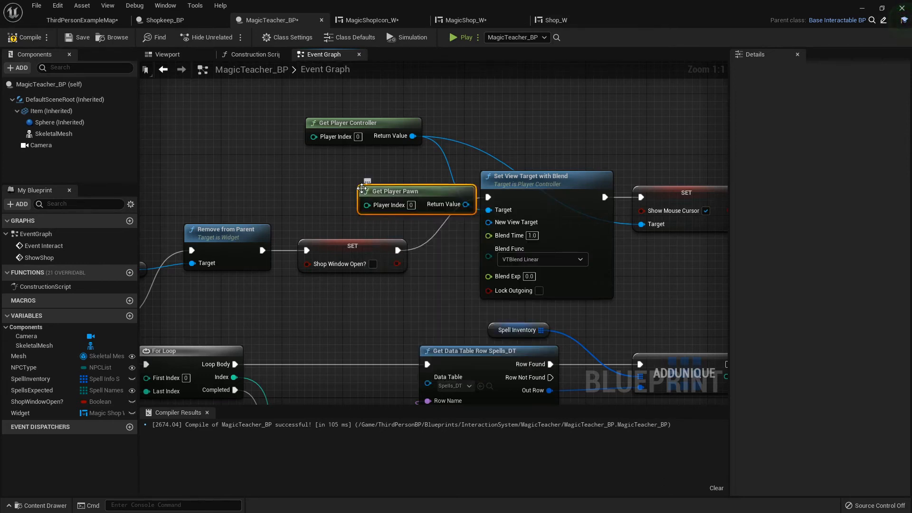
pyautogui.moveTo(392, 195); pyautogui.dragTo(324, 192)
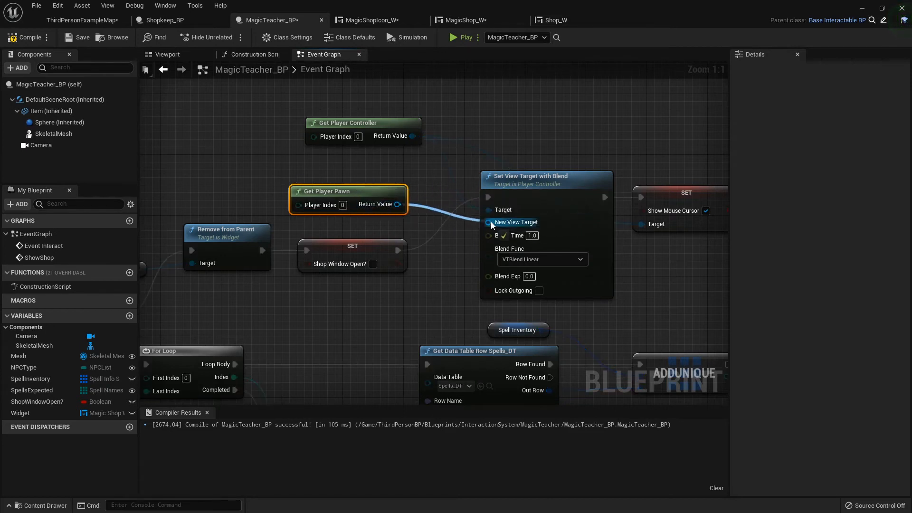
pyautogui.moveTo(398, 204); pyautogui.dragTo(489, 223)
pyautogui.moveTo(412, 136); pyautogui.dragTo(488, 209)
# - Uncheck Show Mouse Cursor and add Set Input Mode Game Only after it, then show the level map
pyautogui.moveTo(542, 182); pyautogui.dragTo(465, 174, button='right')
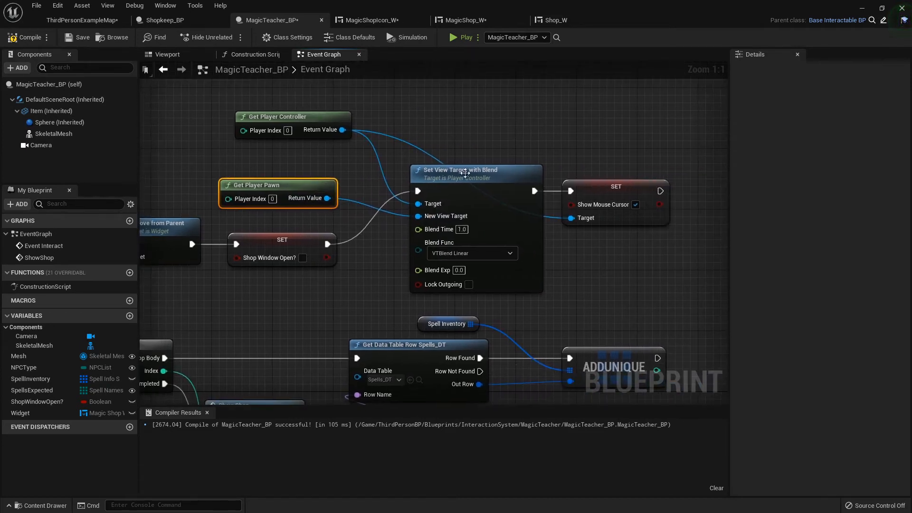
pyautogui.moveTo(556, 153); pyautogui.dragTo(385, 143, button='right')
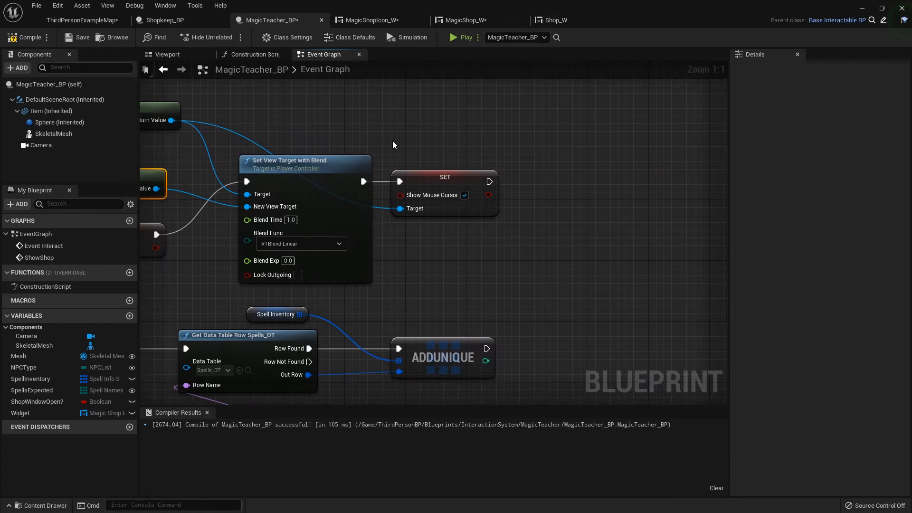
pyautogui.click(464, 195)
pyautogui.moveTo(171, 120); pyautogui.dragTo(543, 120)
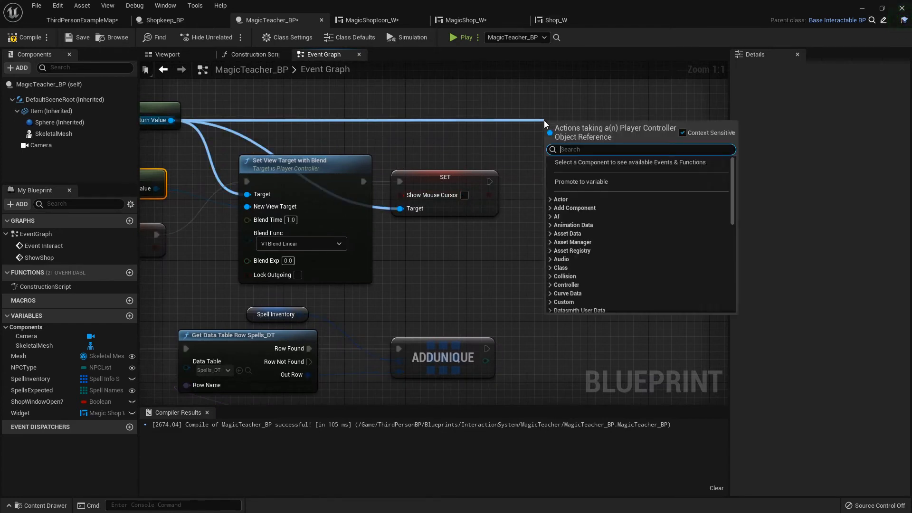
pyautogui.write('set input mode')
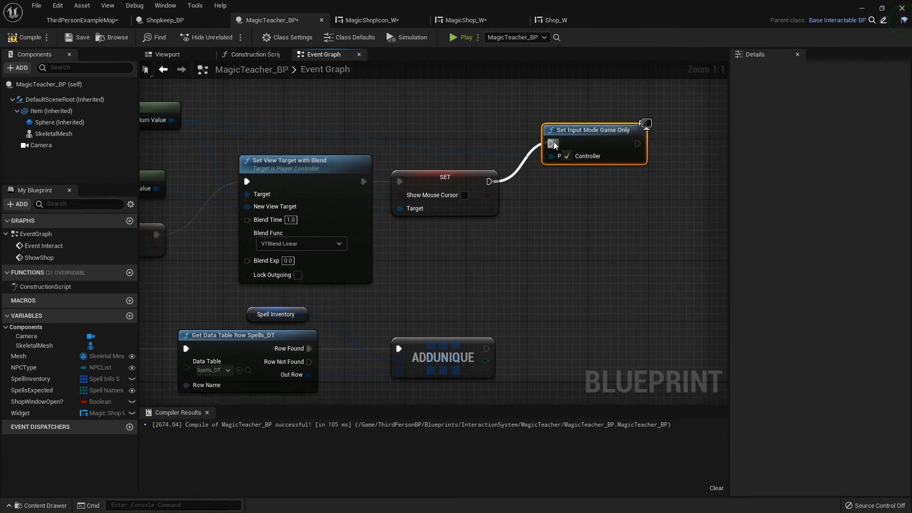
pyautogui.moveTo(554, 144); pyautogui.dragTo(570, 161)
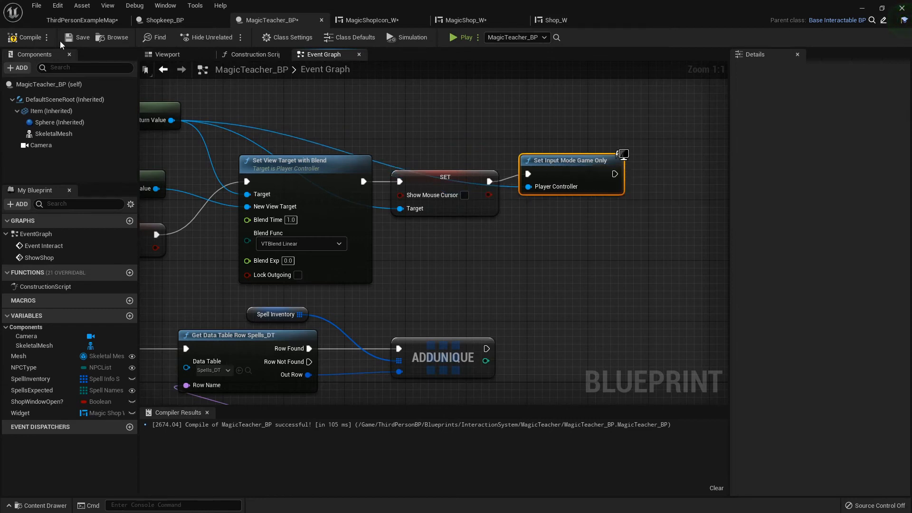
pyautogui.click(79, 20)
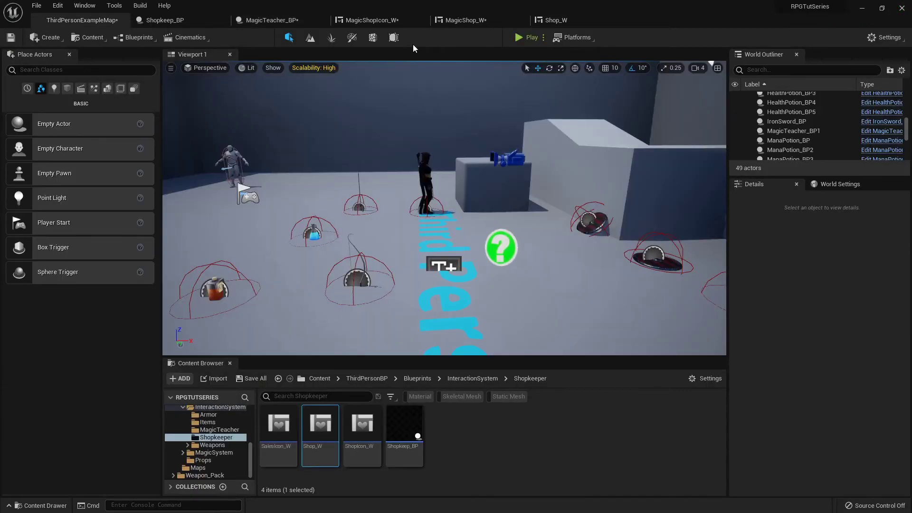
# - Playtest briefly, then rotate the magic teacher 90 degrees in the level
pyautogui.click(524, 40)
pyautogui.press('w')
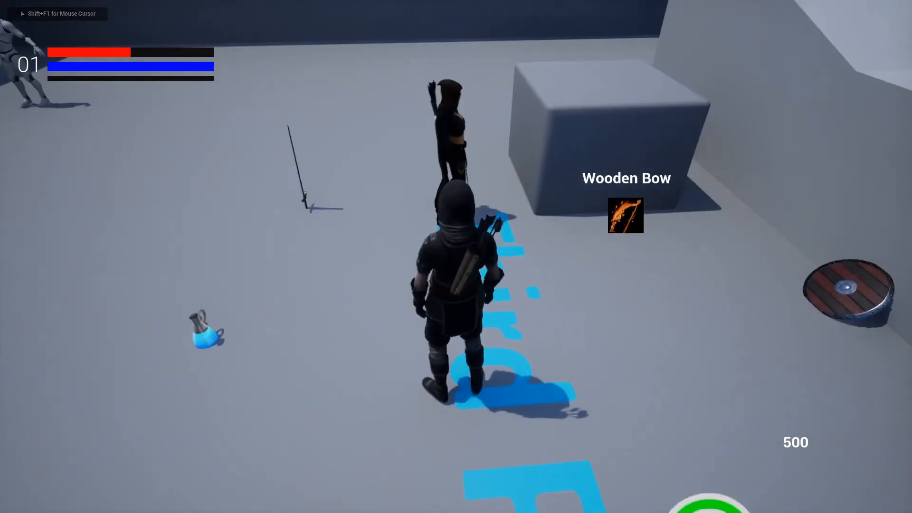
pyautogui.press('Escape')
pyautogui.click(449, 179)
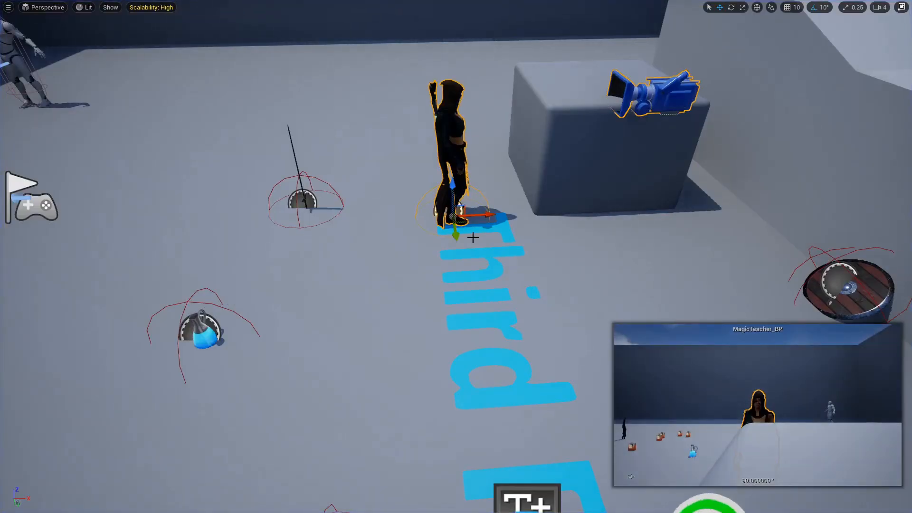
pyautogui.moveTo(438, 245); pyautogui.dragTo(511, 214)
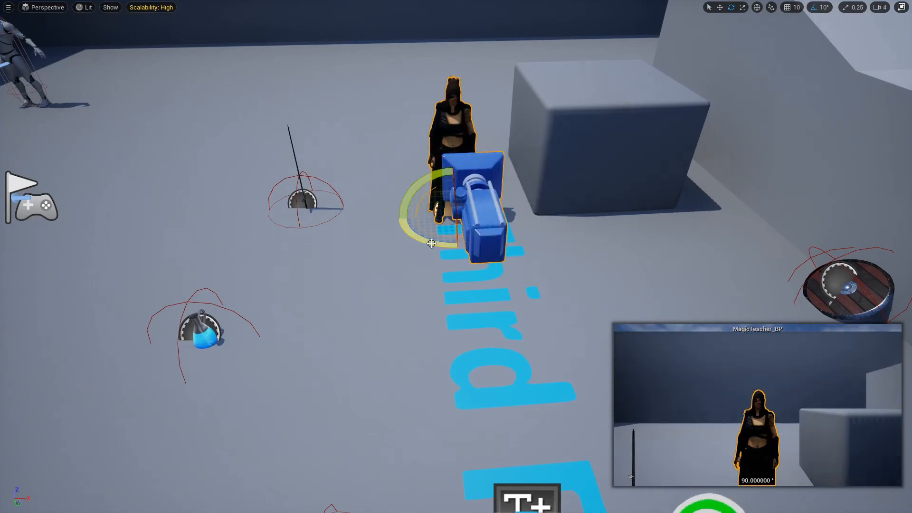
# - Playtest again, open the teacher's spell shop and try buying two spells
pyautogui.hotkey('alt', 'p')
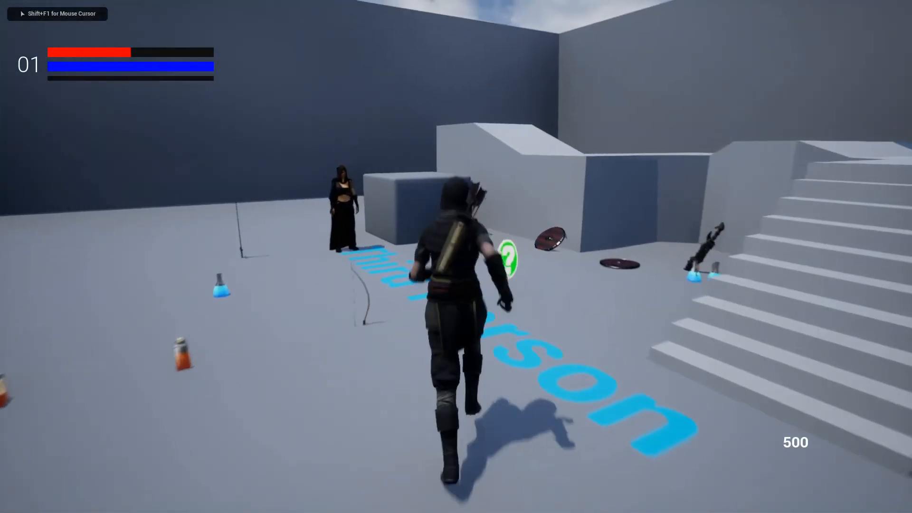
pyautogui.press('w')
pyautogui.press('i')
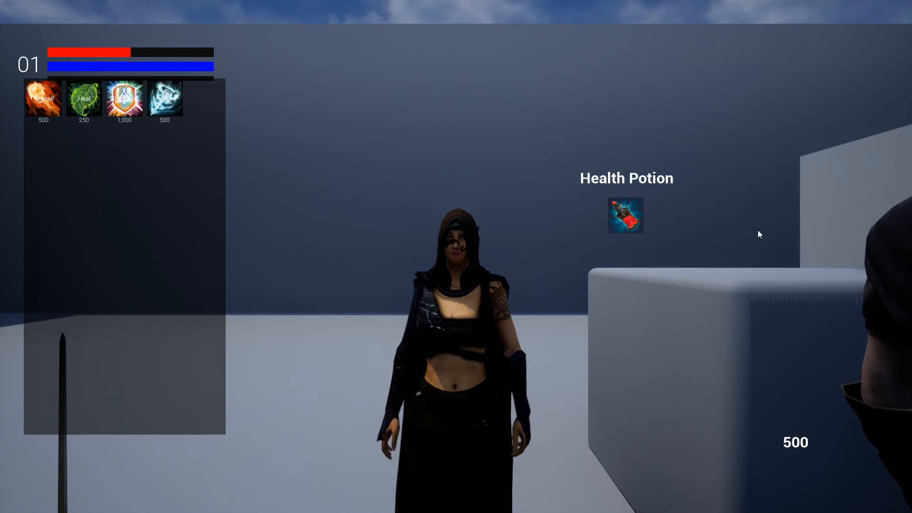
pyautogui.click(53, 104)
pyautogui.click(45, 103)
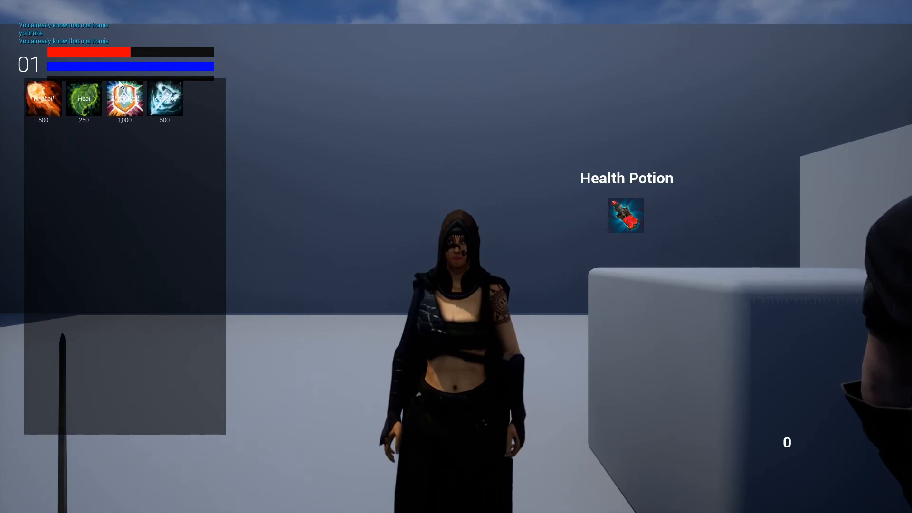
pyautogui.press('Escape')
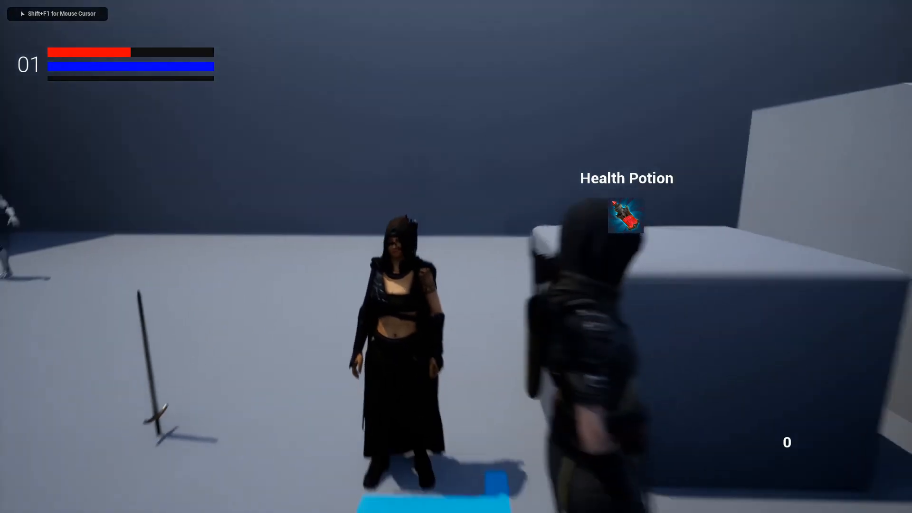
# - Check the SpellBook for learned spells and stop the playtest
pyautogui.press('i')
pyautogui.press('i')
pyautogui.press('b')
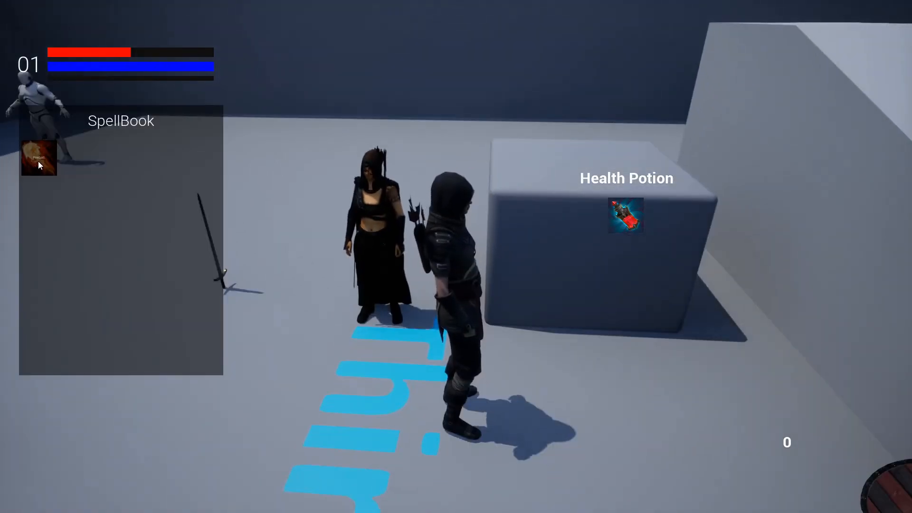
pyautogui.press('b')
pyautogui.press('Escape')
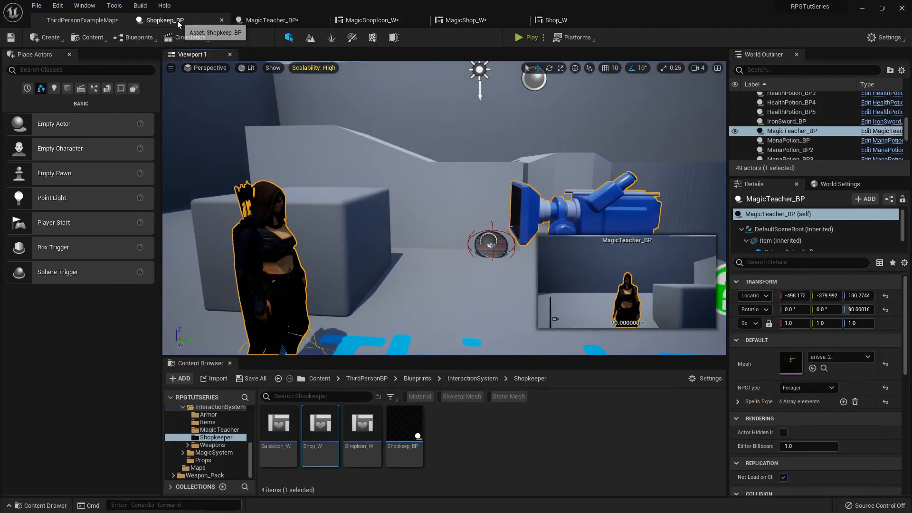
# - Look over Shopkeep_BP's graph where the player is hidden after the view blend
pyautogui.click(165, 20)
pyautogui.scroll(-3, 339, 146)
pyautogui.moveTo(339, 146); pyautogui.dragTo(362, 143, button='right')
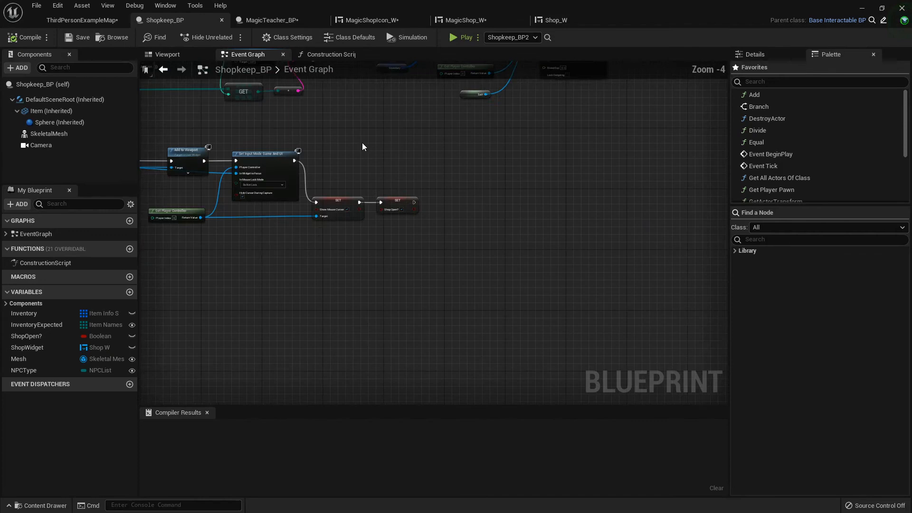
pyautogui.scroll(-3, 356, 150)
pyautogui.scroll(-2, 316, 248)
pyautogui.scroll(3, 371, 207)
pyautogui.scroll(3, 470, 210)
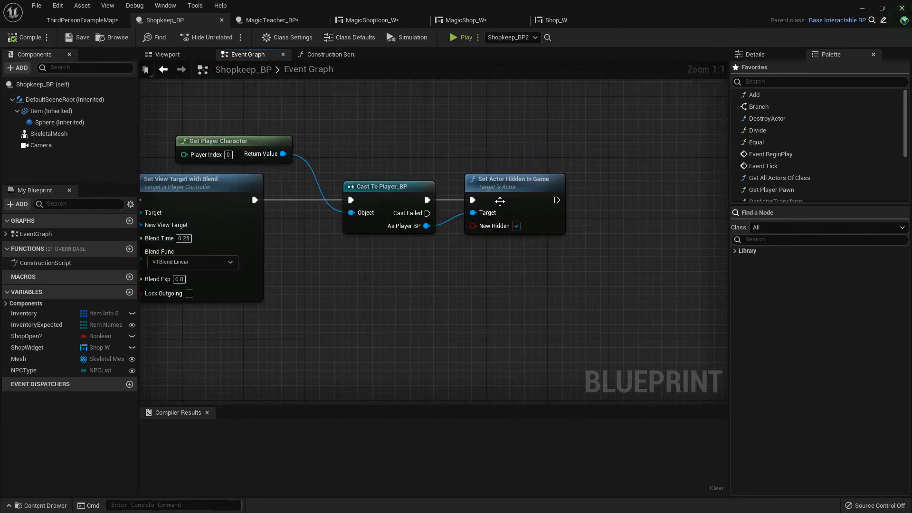
# - Add Cast To Player_BP after Set Input Mode Game And UI, fed by Get Player Character
pyautogui.click(272, 20)
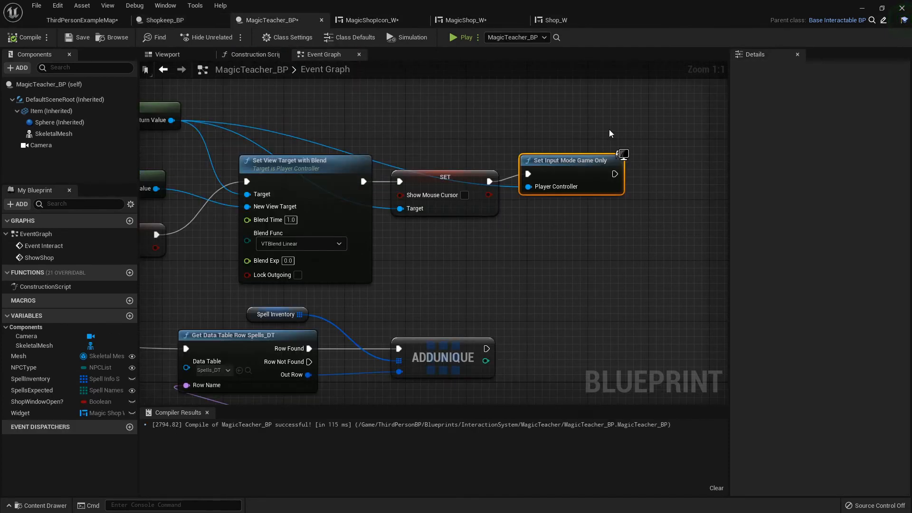
pyautogui.moveTo(610, 313); pyautogui.dragTo(441, 107, button='right')
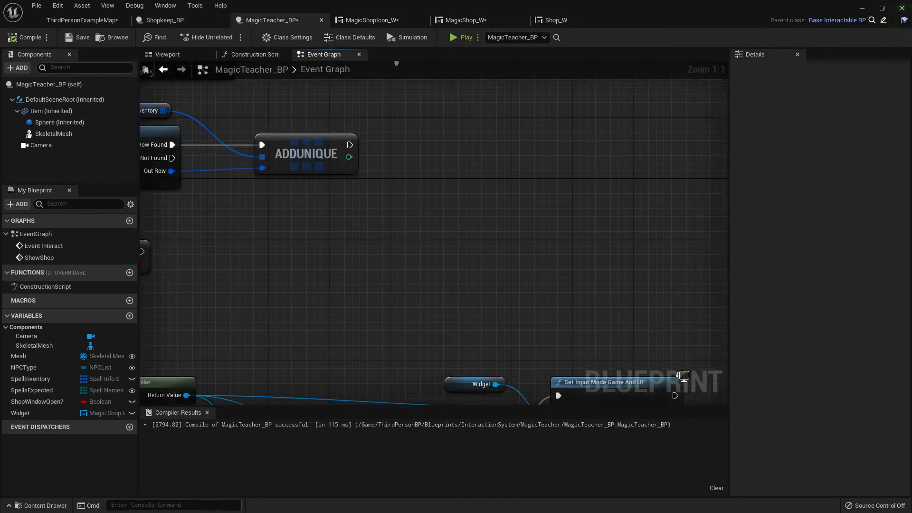
pyautogui.moveTo(499, 342)
pyautogui.mouseDown(button='right')
pyautogui.moveTo(462, 200)
pyautogui.moveTo(130, 208)
pyautogui.mouseUp(button='right')
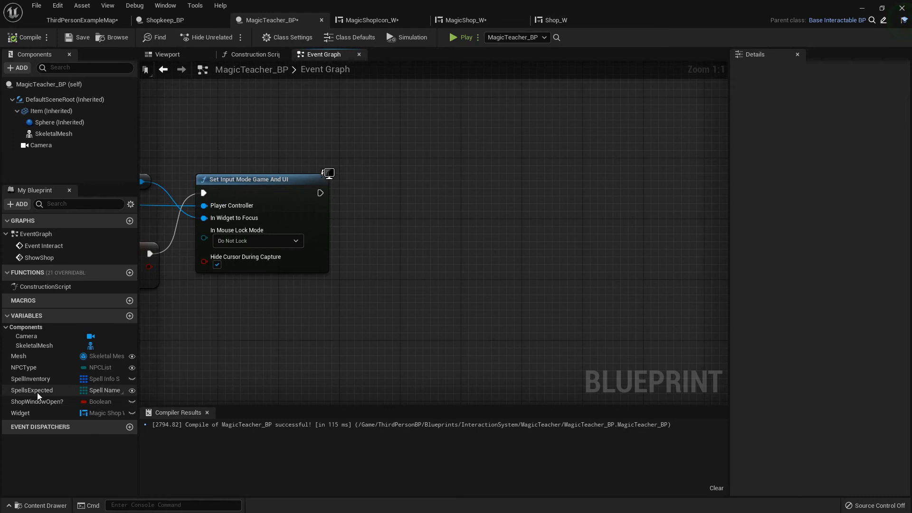
pyautogui.moveTo(321, 177); pyautogui.dragTo(378, 166, button='right')
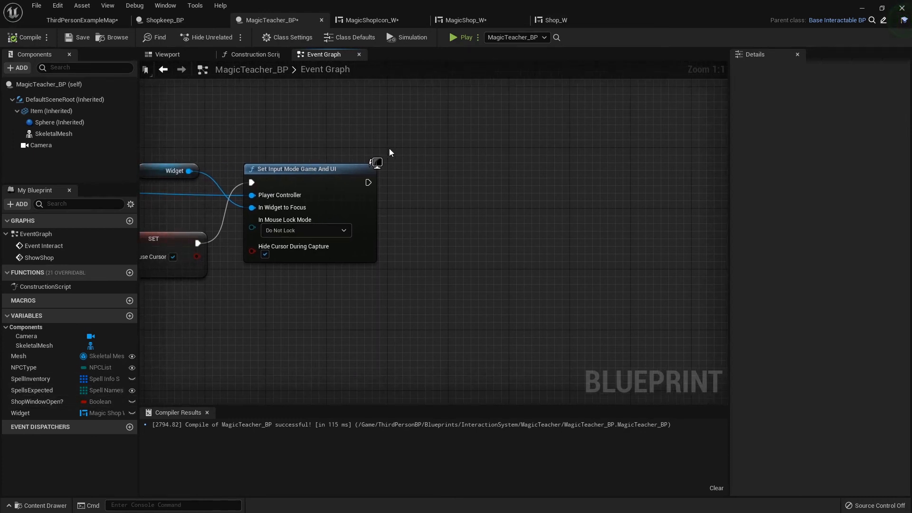
pyautogui.rightClick(389, 148)
pyautogui.write('cast to')
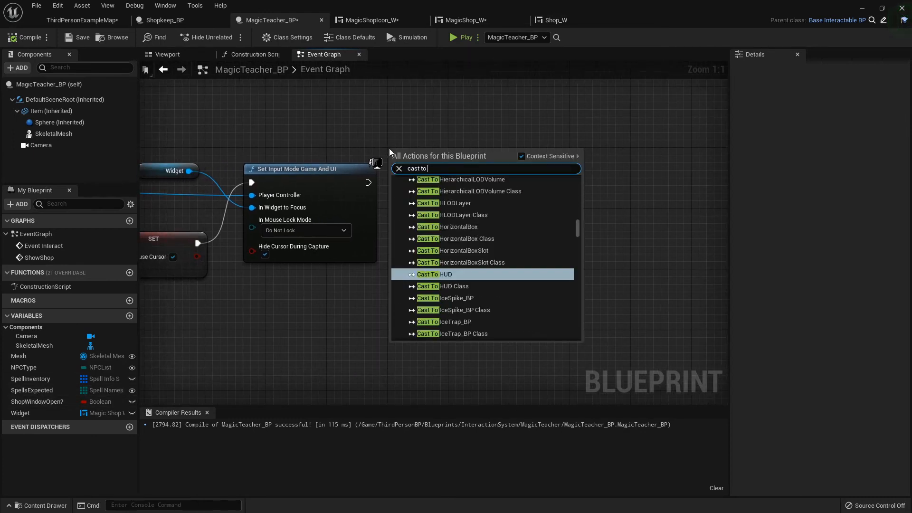
pyautogui.write(' play')
pyautogui.press('Return')
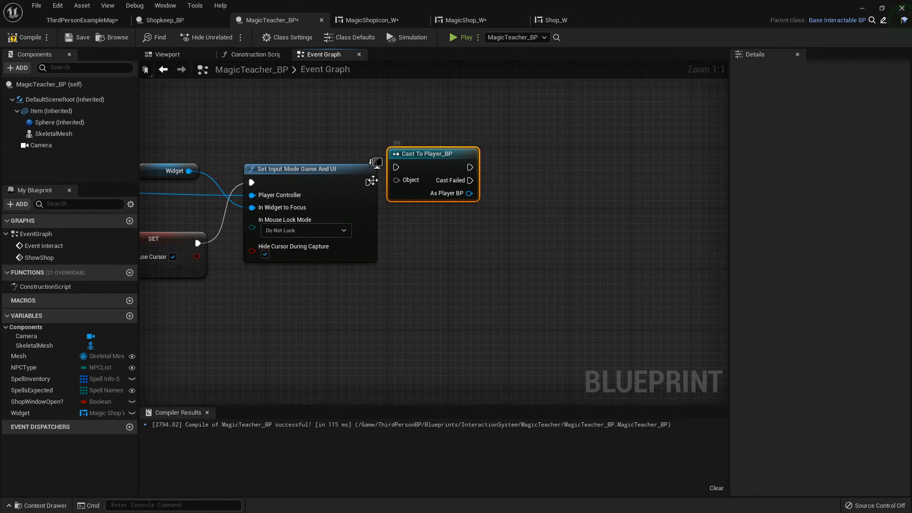
pyautogui.moveTo(419, 155)
pyautogui.mouseDown()
pyautogui.moveTo(445, 171)
pyautogui.moveTo(381, 254)
pyautogui.mouseUp()
pyautogui.write('get player chara')
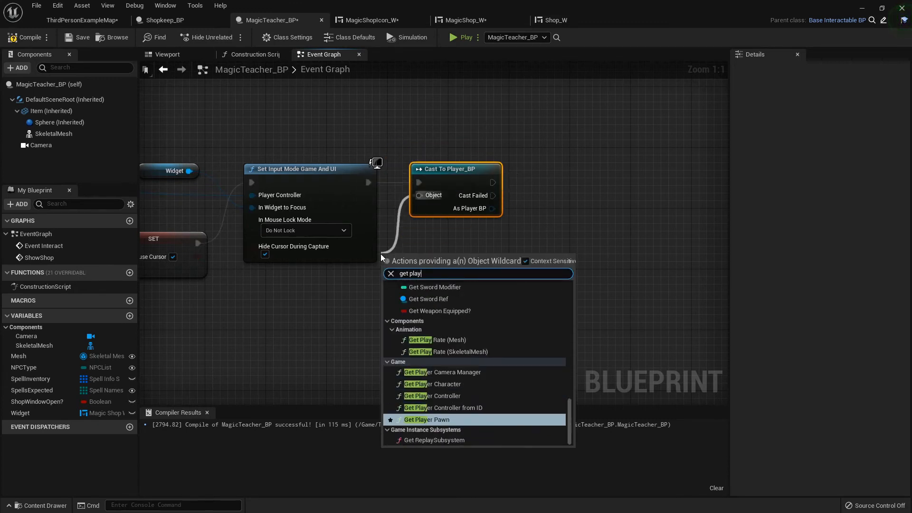
pyautogui.press('Return')
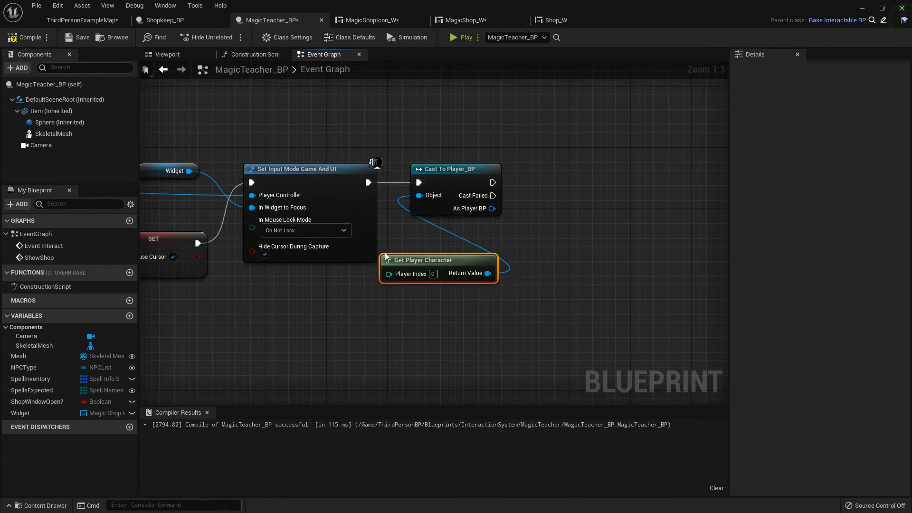
pyautogui.moveTo(386, 260); pyautogui.dragTo(303, 275)
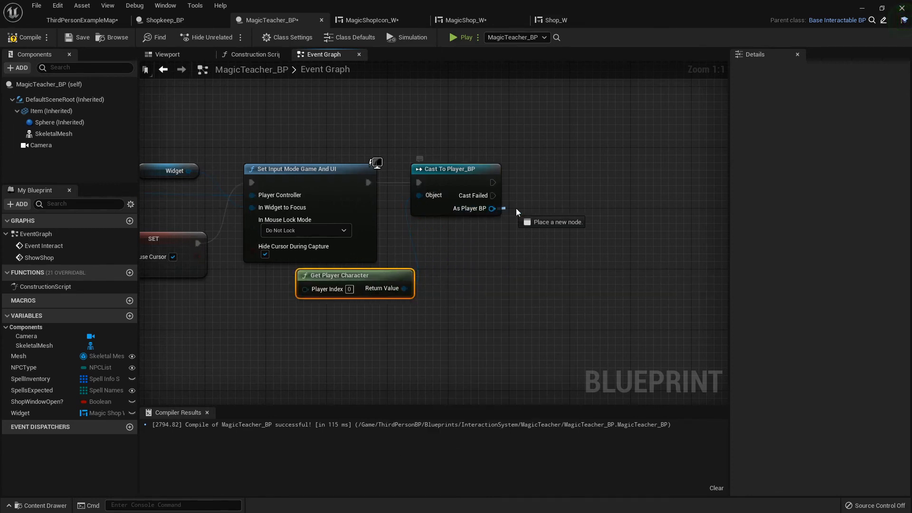
# - Add Set Actor Hidden In Game on the cast player with New Hidden checked, and select the new nodes
pyautogui.moveTo(516, 209); pyautogui.dragTo(551, 204)
pyautogui.write('set acto')
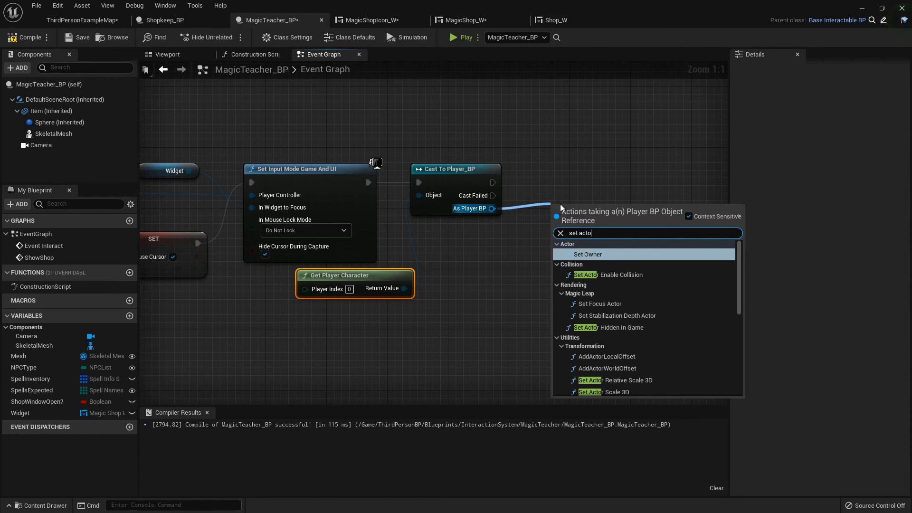
pyautogui.write('r hi')
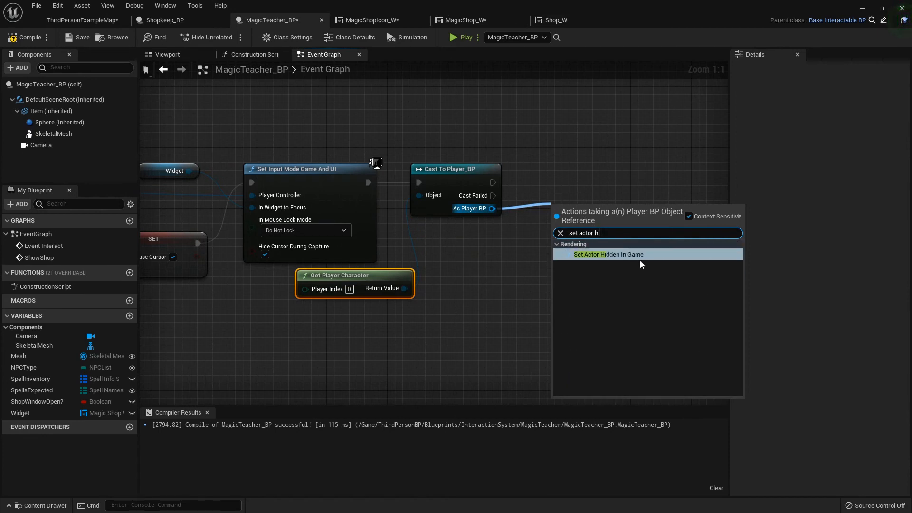
pyautogui.click(640, 255)
pyautogui.moveTo(592, 221); pyautogui.dragTo(584, 174)
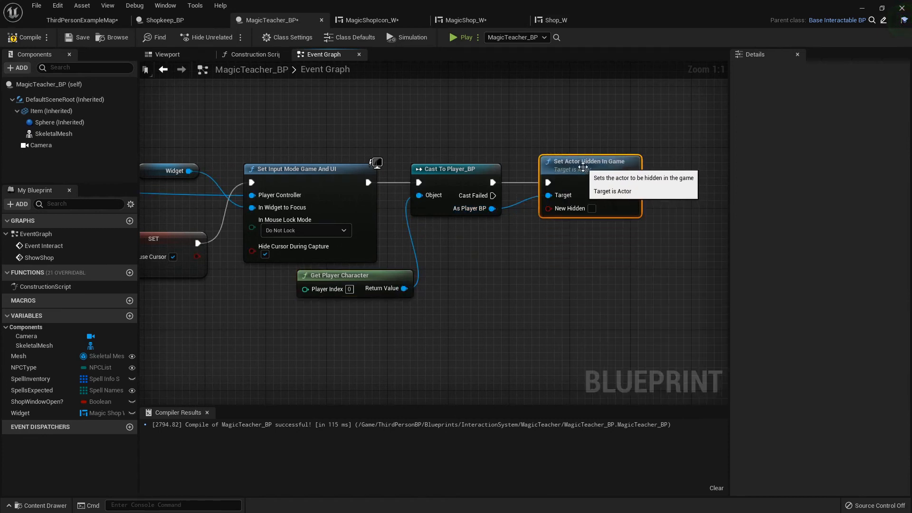
pyautogui.click(592, 208)
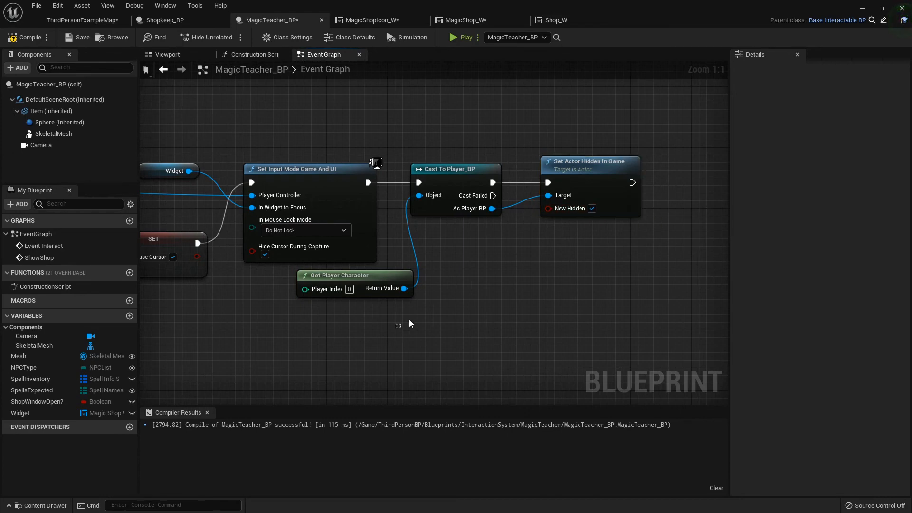
pyautogui.moveTo(397, 325); pyautogui.dragTo(621, 166)
pyautogui.scroll(-5, 548, 150)
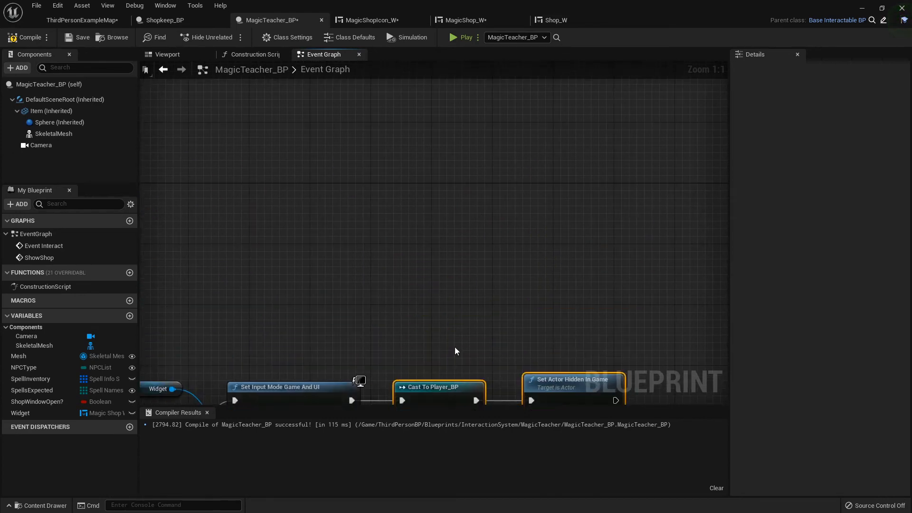
pyautogui.scroll(5, 545, 157)
# - Paste the cast and unhide nodes after Set Input Mode Game Only, then start a playtest
pyautogui.moveTo(545, 157); pyautogui.dragTo(433, 171, button='right')
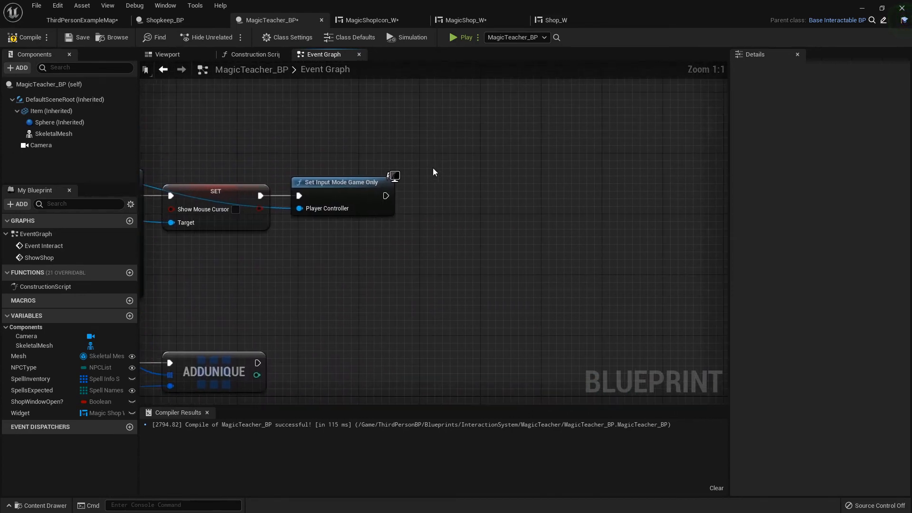
pyautogui.hotkey('ctrl', 'v')
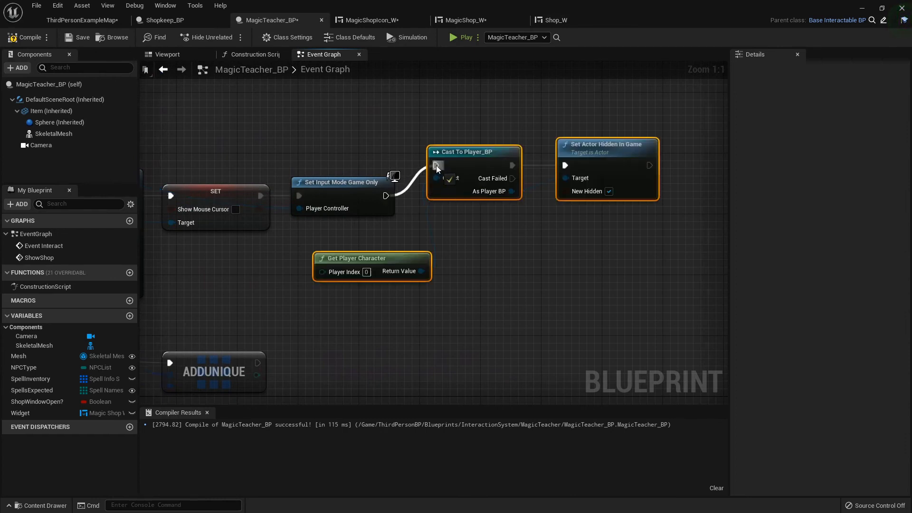
pyautogui.moveTo(385, 196)
pyautogui.mouseDown()
pyautogui.moveTo(437, 168)
pyautogui.moveTo(466, 192)
pyautogui.mouseUp()
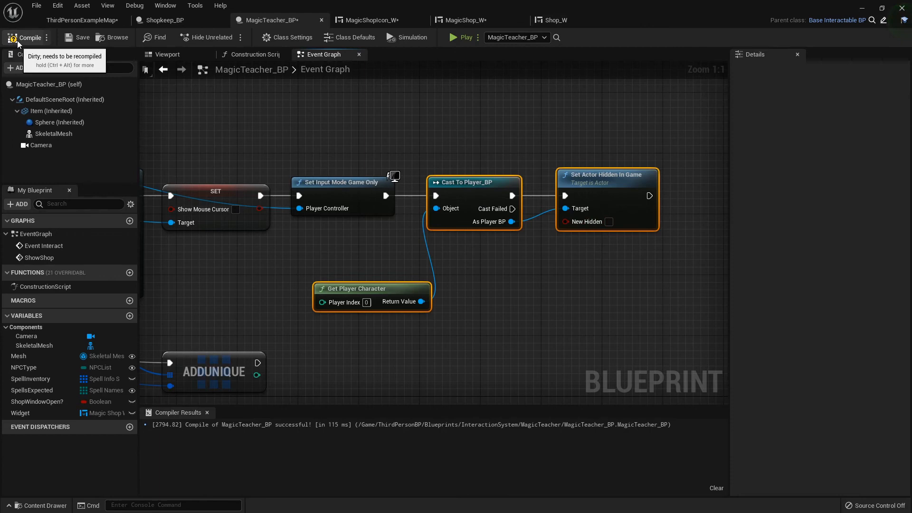
pyautogui.click(96, 22)
pyautogui.click(527, 39)
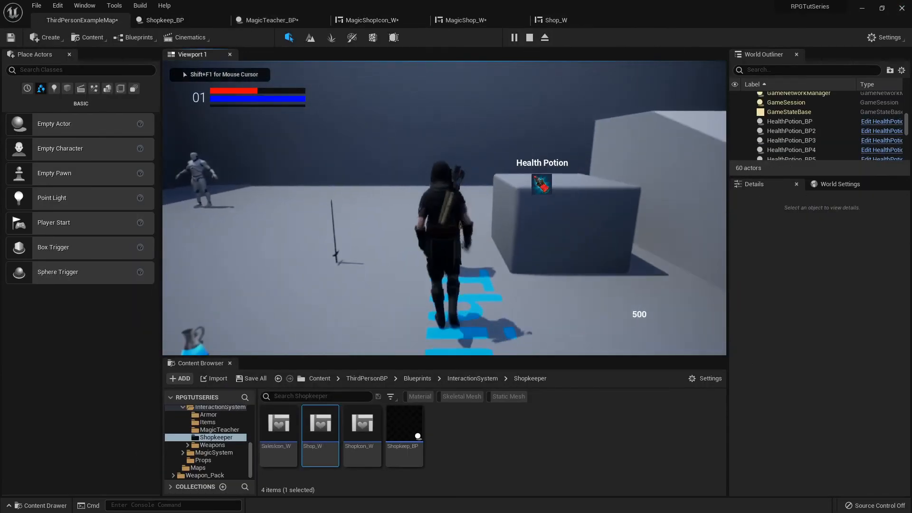
# - Open and close the teacher's shop in play to check player hiding, then end the session
pyautogui.press('e')
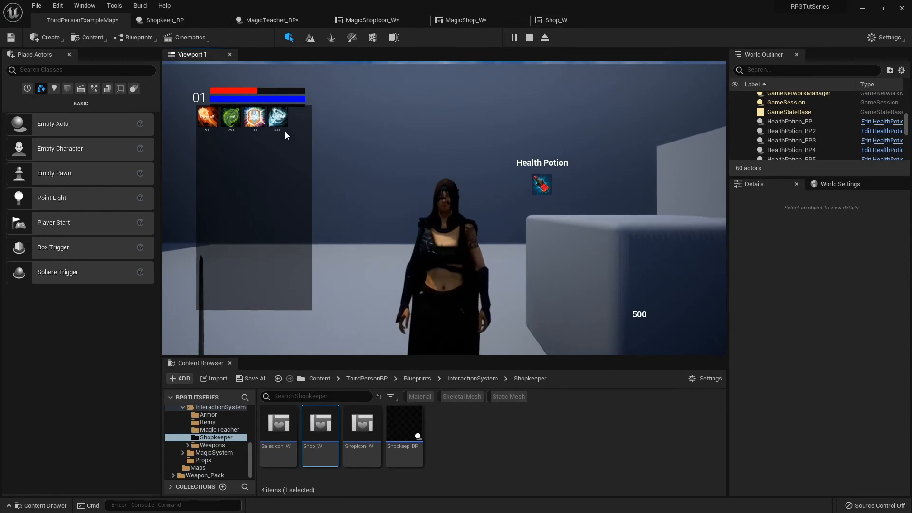
pyautogui.press('w')
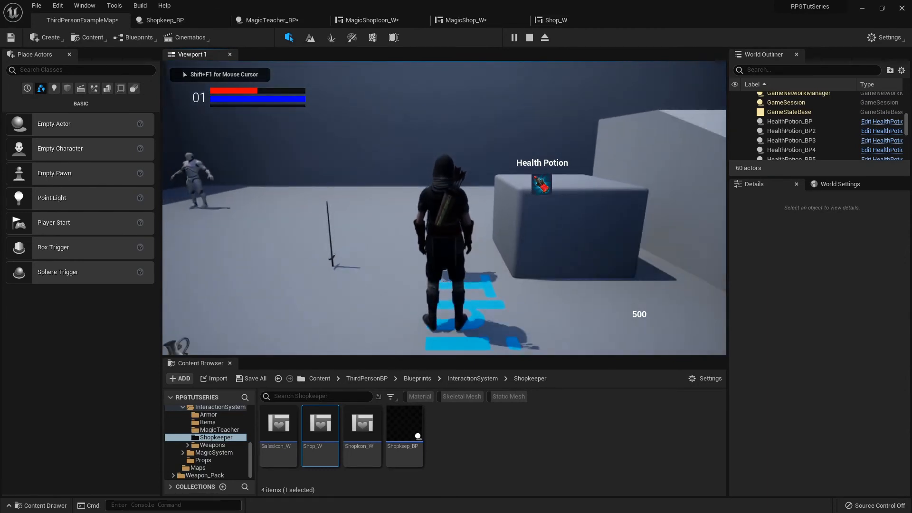
pyautogui.press('e')
pyautogui.press('e')
pyautogui.press('e')
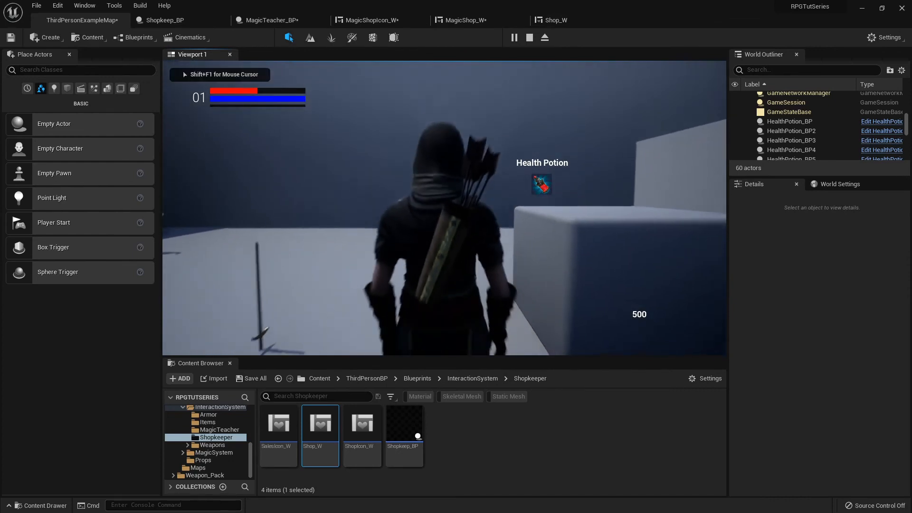
pyautogui.press('Escape')
# - Check Shopkeep_BP, then set MagicTeacher_BP's view blend time to 0.25
pyautogui.click(164, 20)
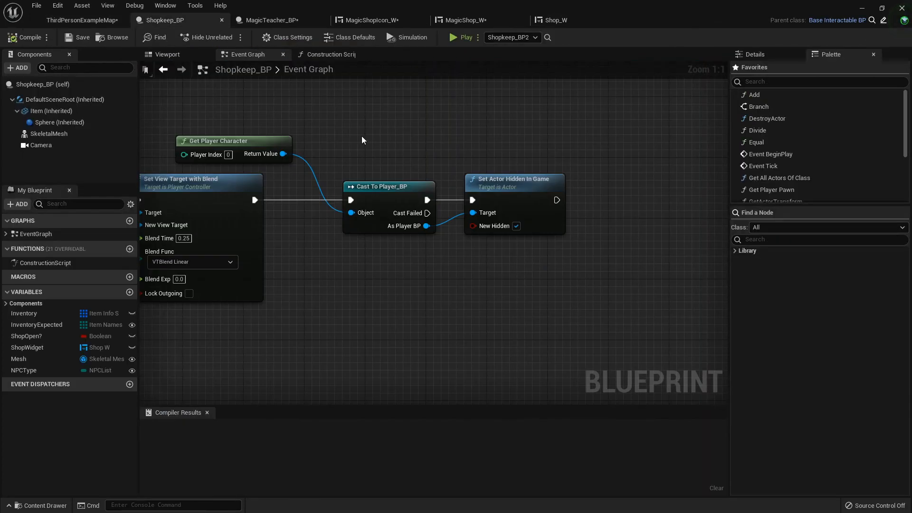
pyautogui.scroll(-3, 298, 171)
pyautogui.scroll(-3, 499, 186)
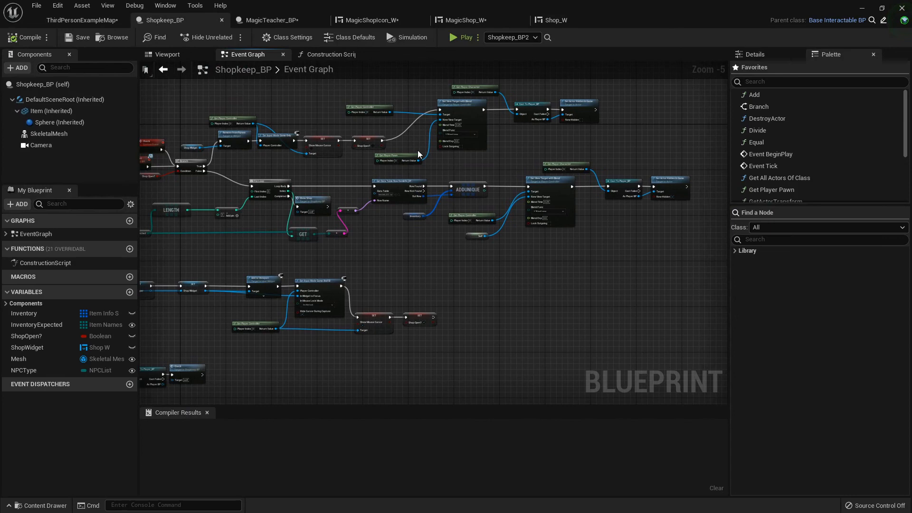
pyautogui.moveTo(340, 215); pyautogui.dragTo(394, 211, button='right')
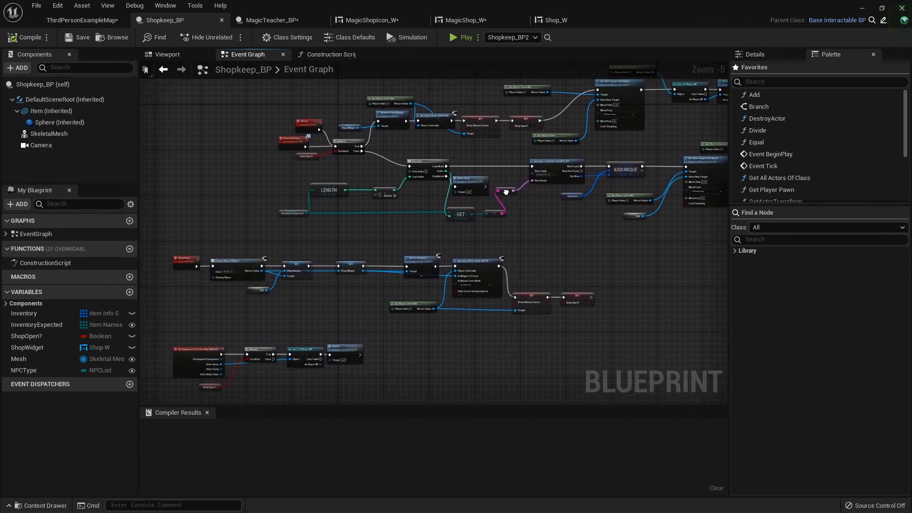
pyautogui.click(273, 20)
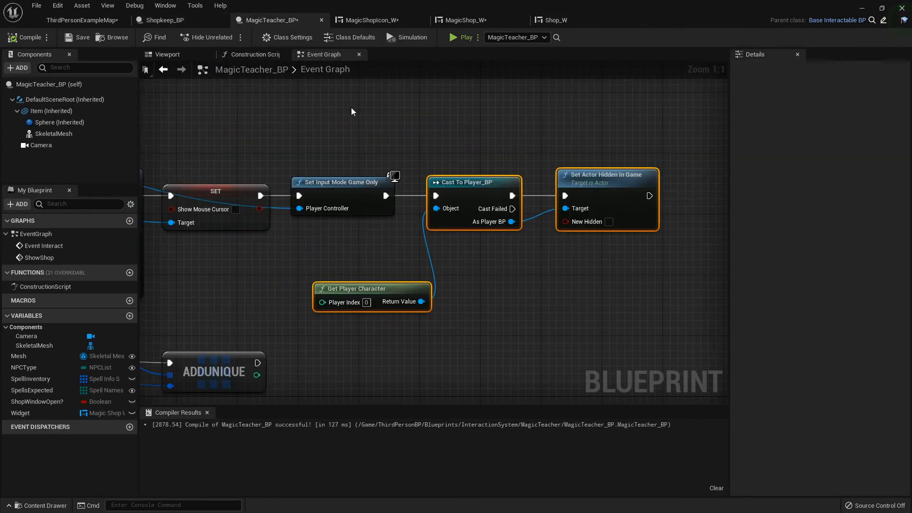
pyautogui.moveTo(351, 244); pyautogui.dragTo(660, 204, button='right')
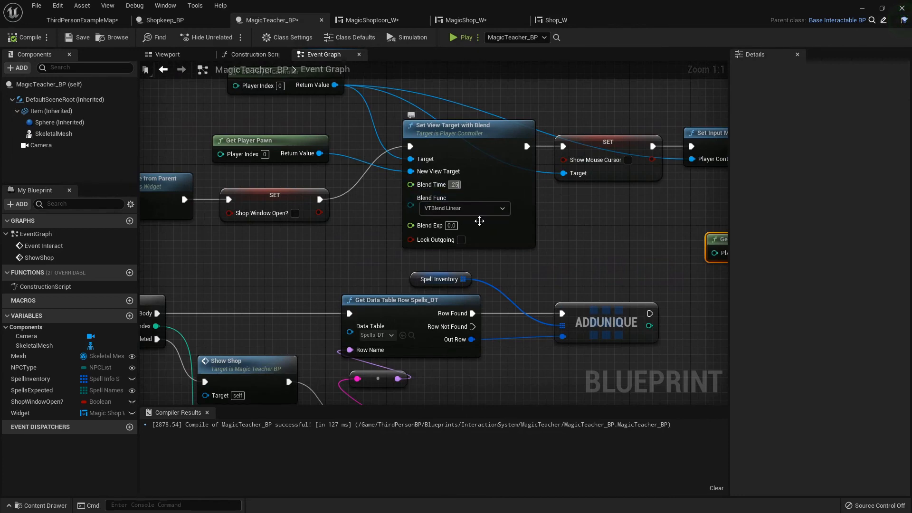
pyautogui.scroll(-7, 460, 189)
pyautogui.moveTo(442, 135)
pyautogui.mouseDown(button='right')
pyautogui.moveTo(441, 127)
pyautogui.moveTo(428, 178)
pyautogui.mouseUp(button='right')
pyautogui.scroll(5, 400, 255)
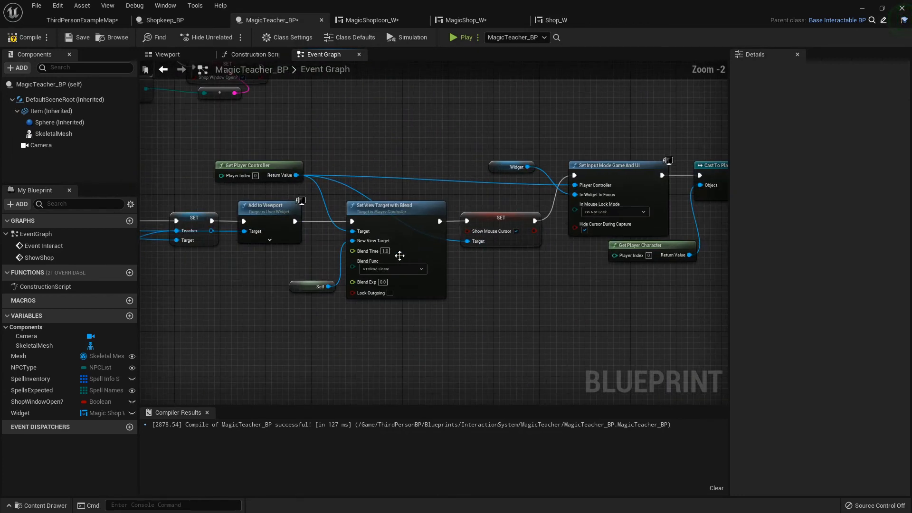
pyautogui.write('2')
pyautogui.press('Return')
# - Compare against the shopkeeper's blend time and switch to the level map
pyautogui.click(172, 20)
pyautogui.scroll(6, 507, 136)
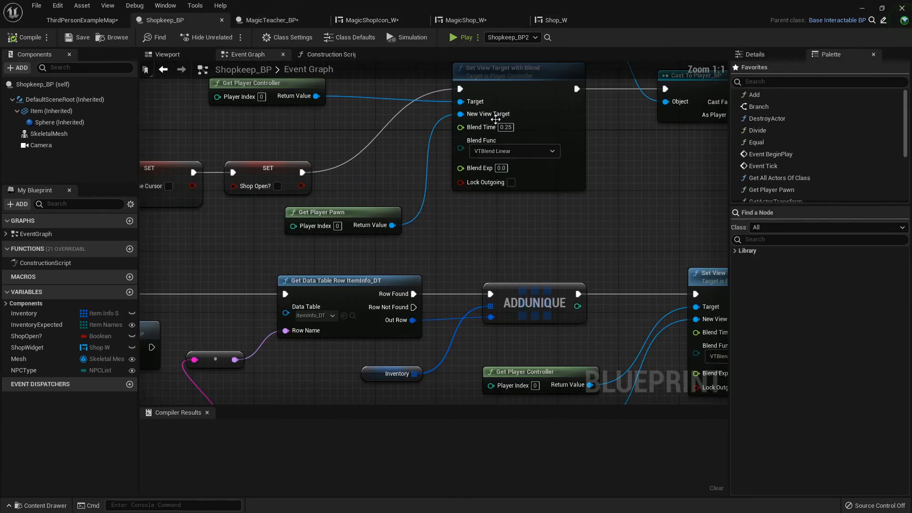
pyautogui.click(271, 20)
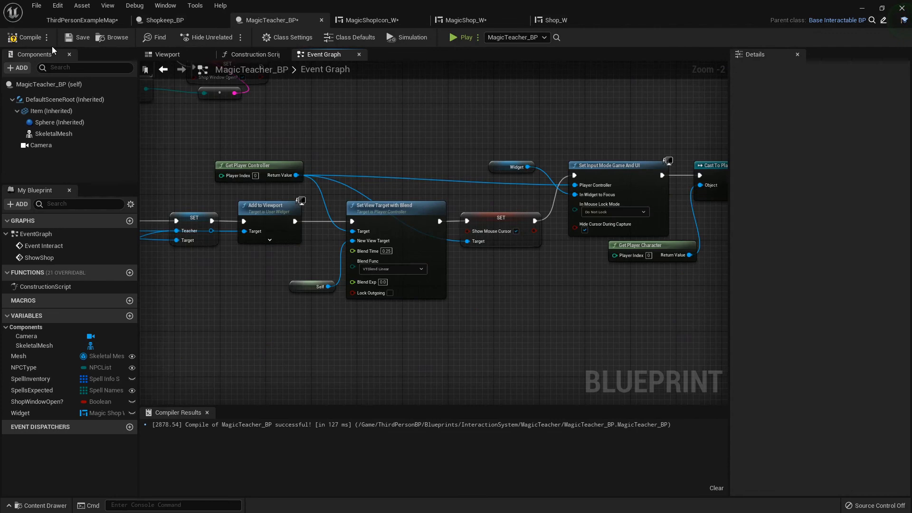
pyautogui.click(82, 20)
# - Playtest, run to the teacher and open, close and reopen the spell shop
pyautogui.click(514, 36)
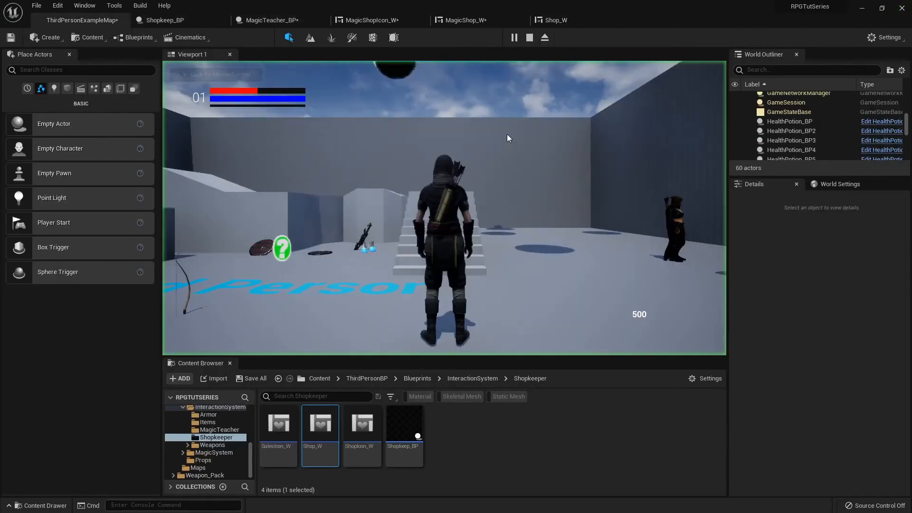
pyautogui.press('F11')
pyautogui.press('w')
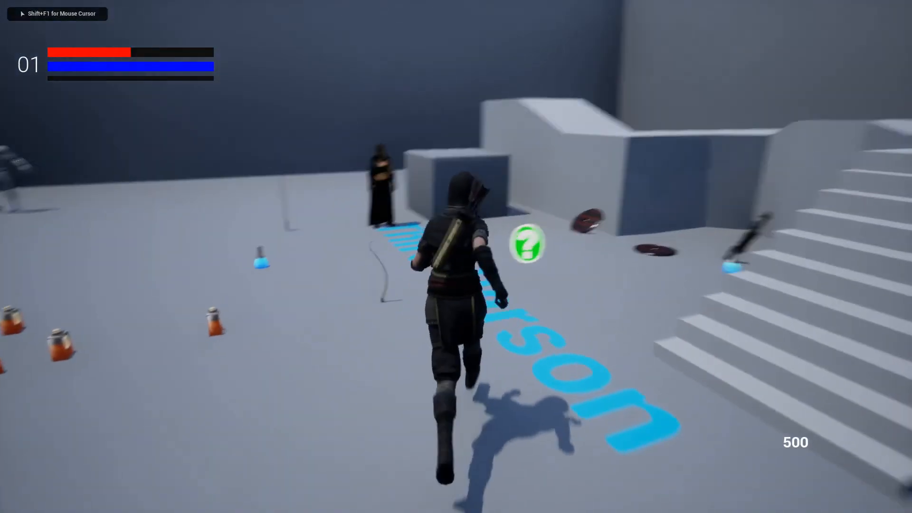
pyautogui.press('w')
pyautogui.press('e')
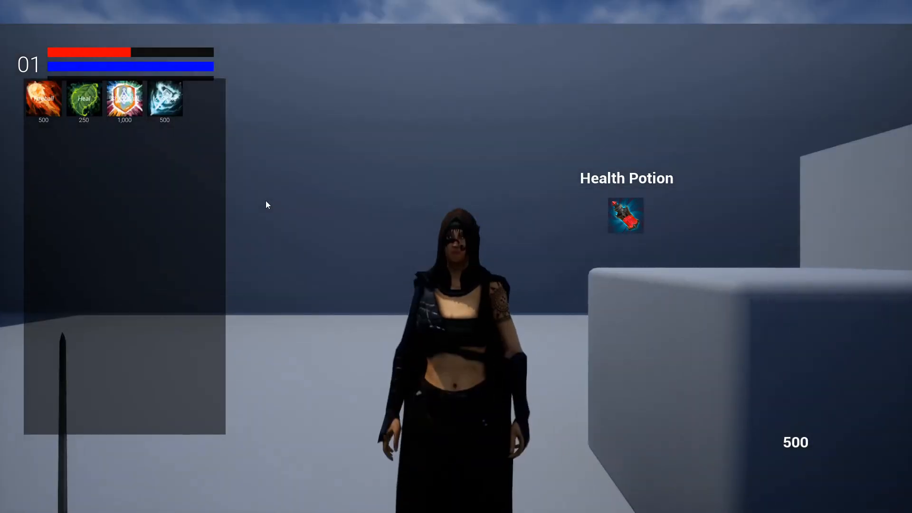
pyautogui.press('e')
pyautogui.press('s')
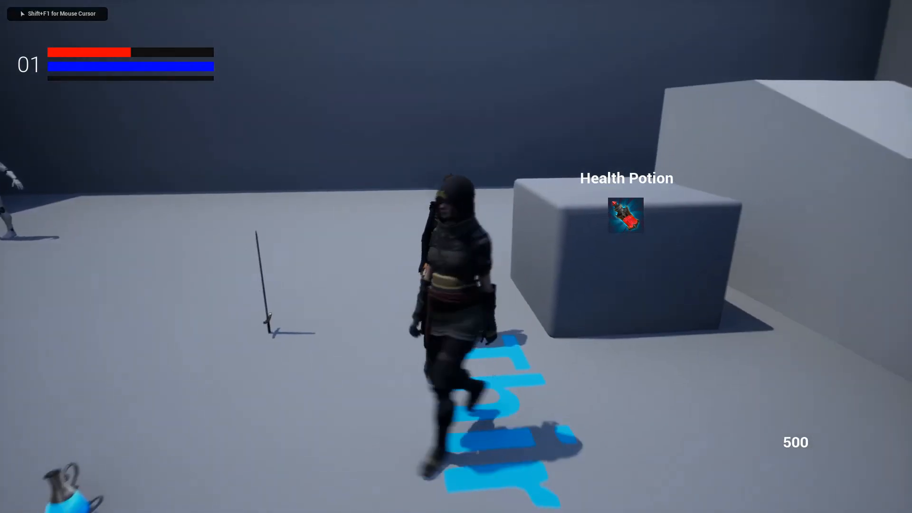
pyautogui.press('w')
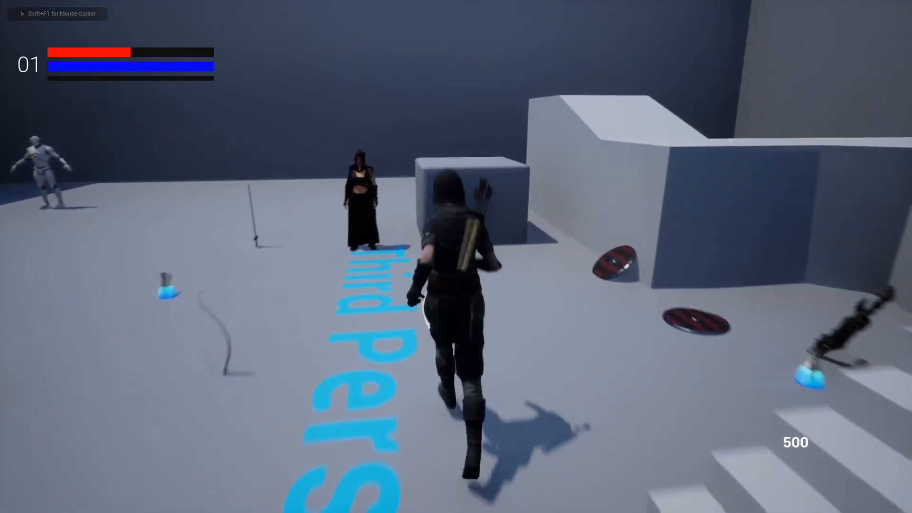
pyautogui.press('w')
pyautogui.press('e')
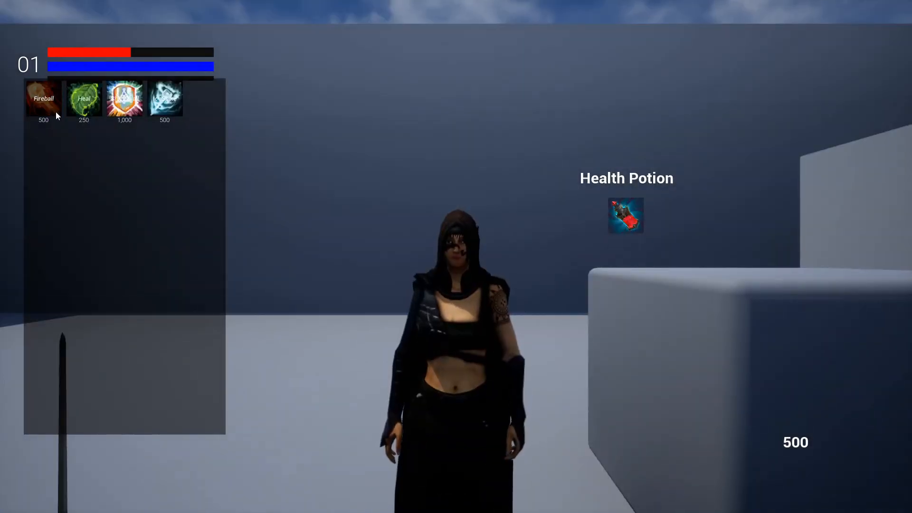
# - Buy Heal, see a repeat Heal and unaffordable Fireball refused, and close the shop
pyautogui.click(132, 104)
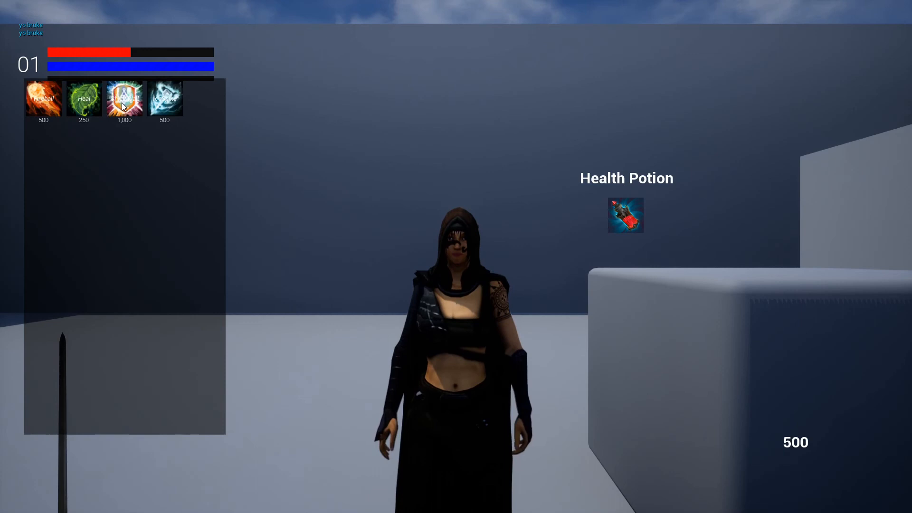
pyautogui.click(79, 104)
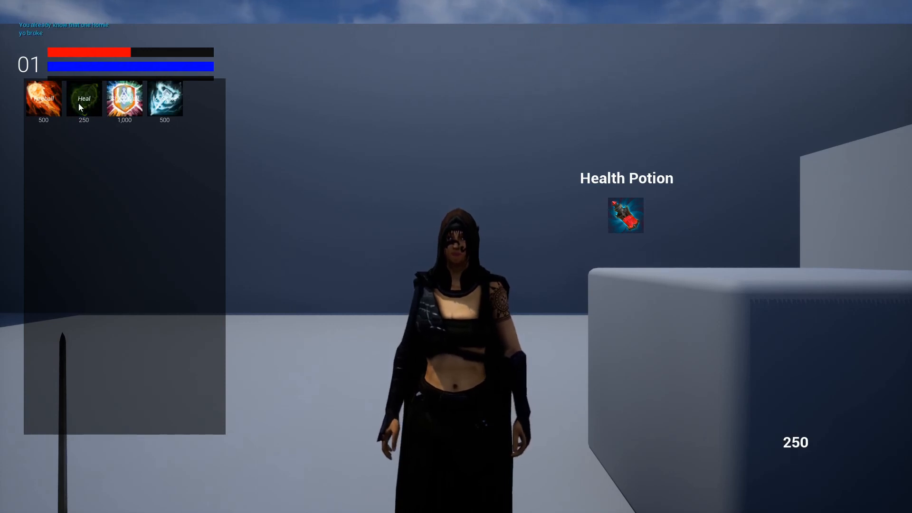
pyautogui.click(36, 96)
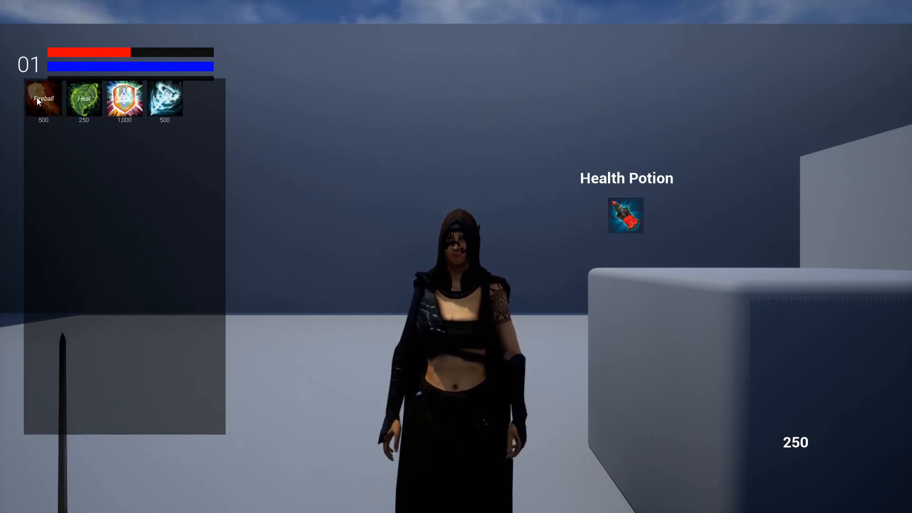
pyautogui.press('Escape')
# - Run around the room collecting the potions, shields and green pickup
pyautogui.press('w')
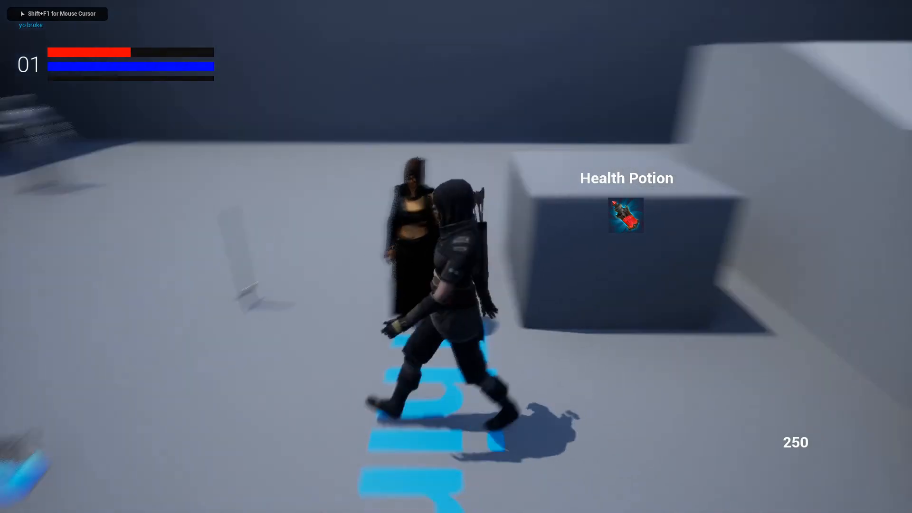
pyautogui.press('w')
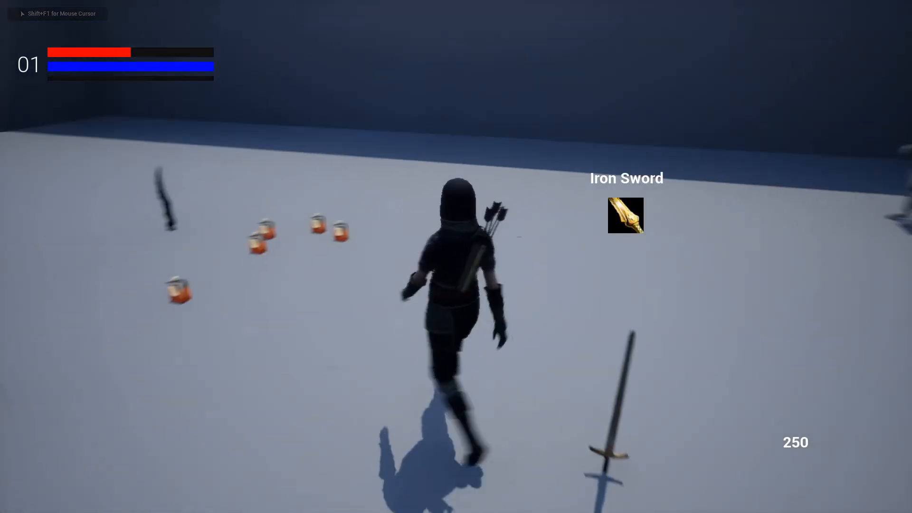
pyautogui.press('w')
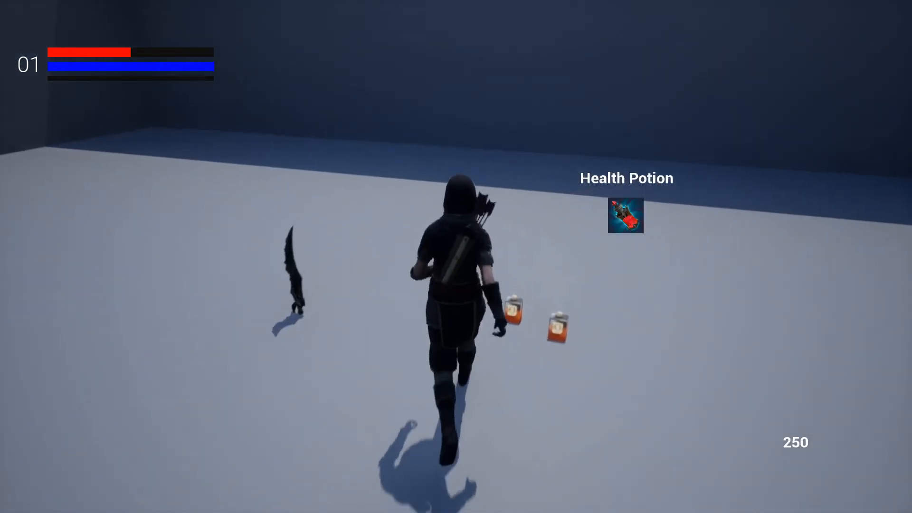
pyautogui.press('s')
pyautogui.press('w')
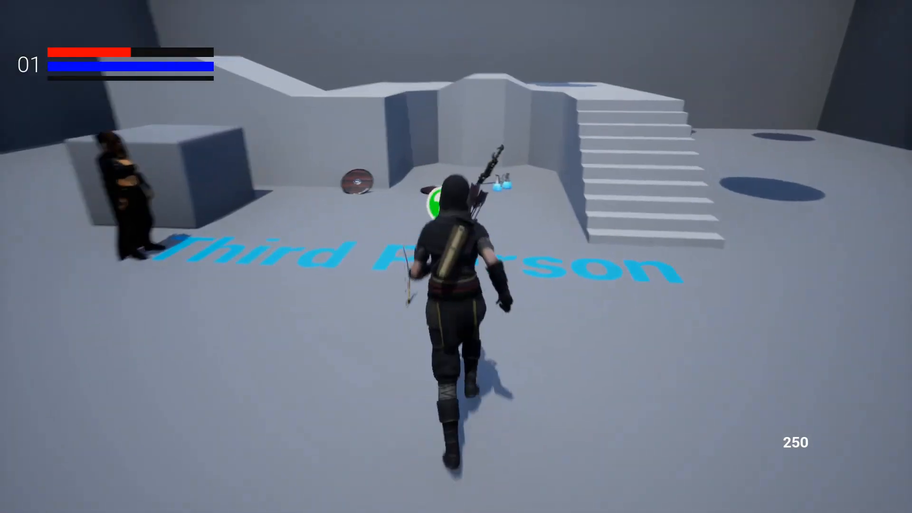
pyautogui.press('w')
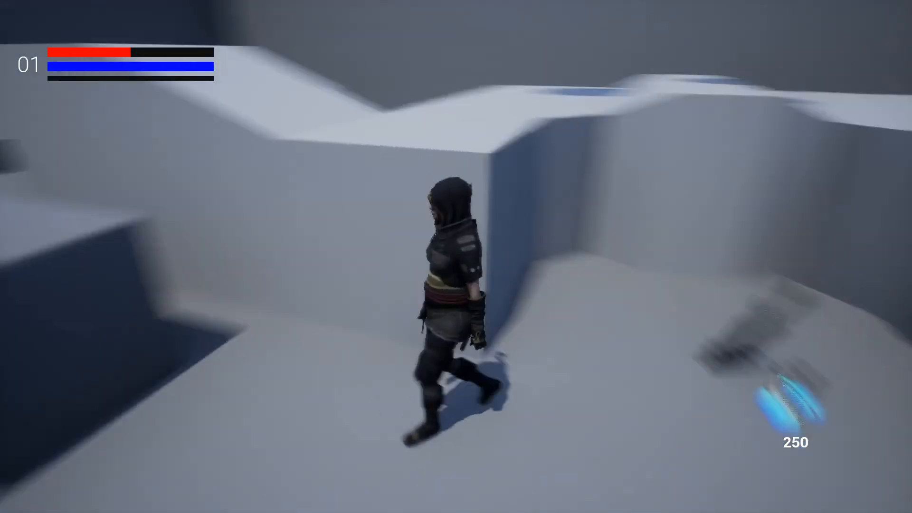
# - Run up to the merchant woman and bring up her trade screen
pyautogui.press('w')
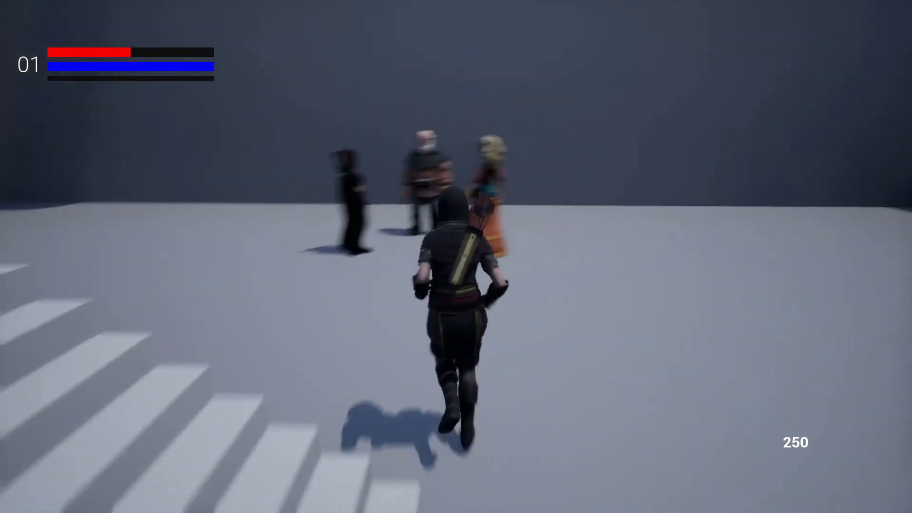
pyautogui.press('w')
pyautogui.press('e')
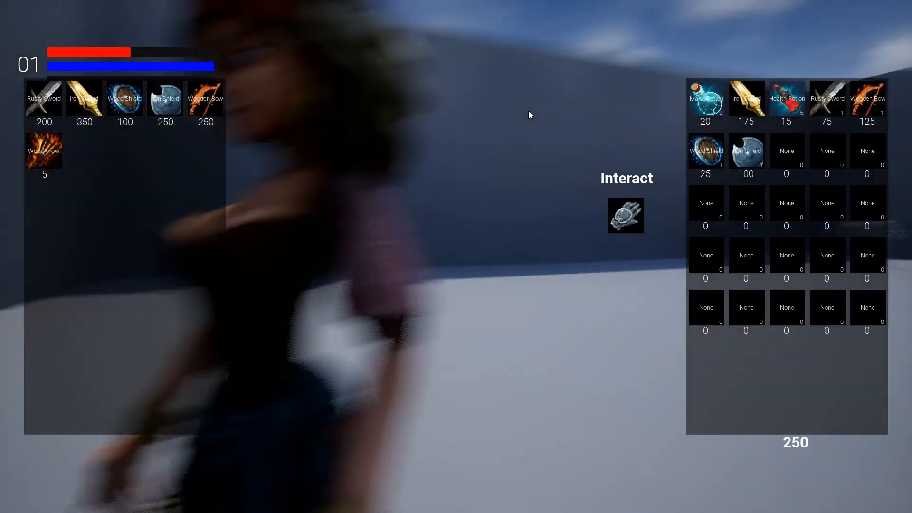
# - Sell the Iron Sword, Rusty Sword, Wooden Bow, Iron Shield and all Health Potions, raising gold to 885
pyautogui.click(734, 104)
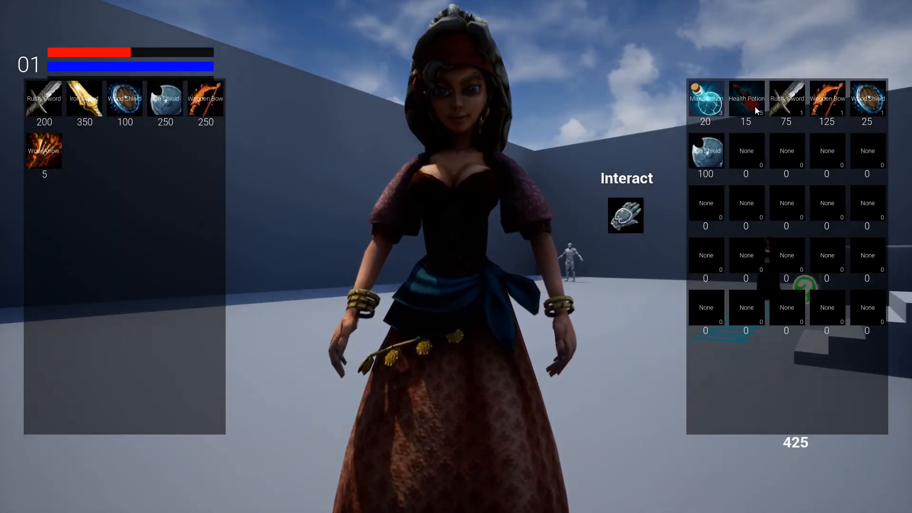
pyautogui.click(789, 103)
pyautogui.click(789, 103)
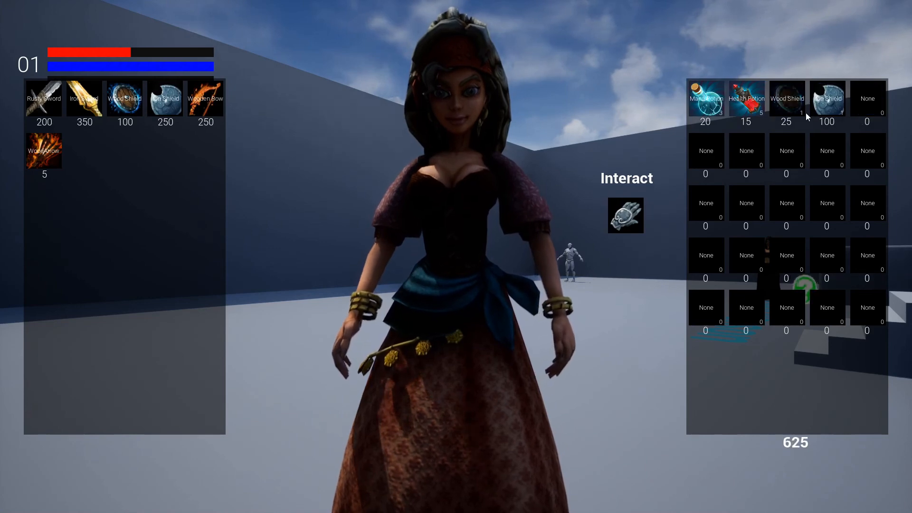
pyautogui.click(785, 104)
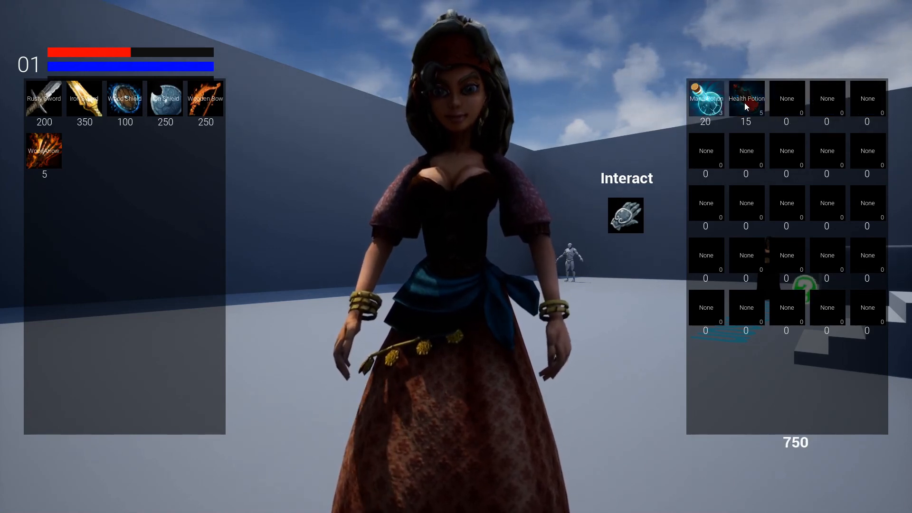
pyautogui.click(744, 105)
pyautogui.click(745, 105)
pyautogui.click(745, 105)
pyautogui.click(704, 106)
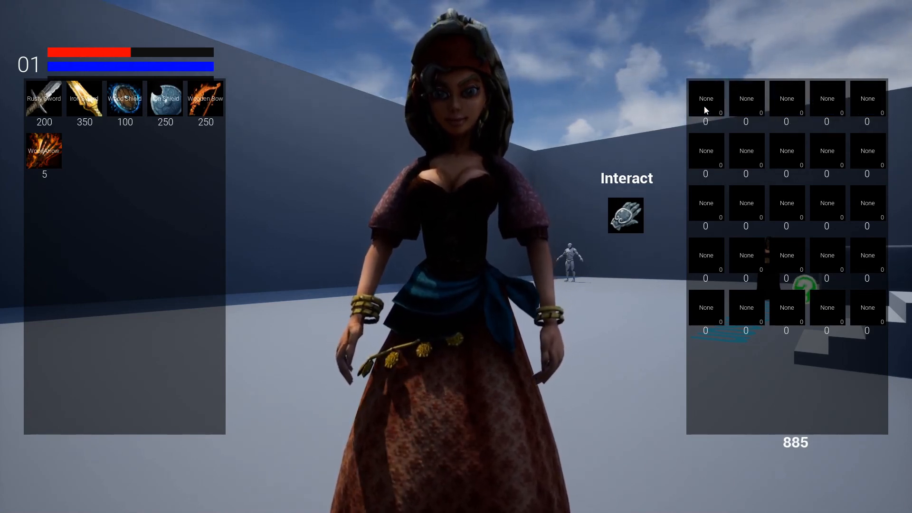
pyautogui.press('Escape')
# - Cross to the hooded spell vendor, check the spell book, and buy a 500-gold spell leaving 385 gold
pyautogui.press('w')
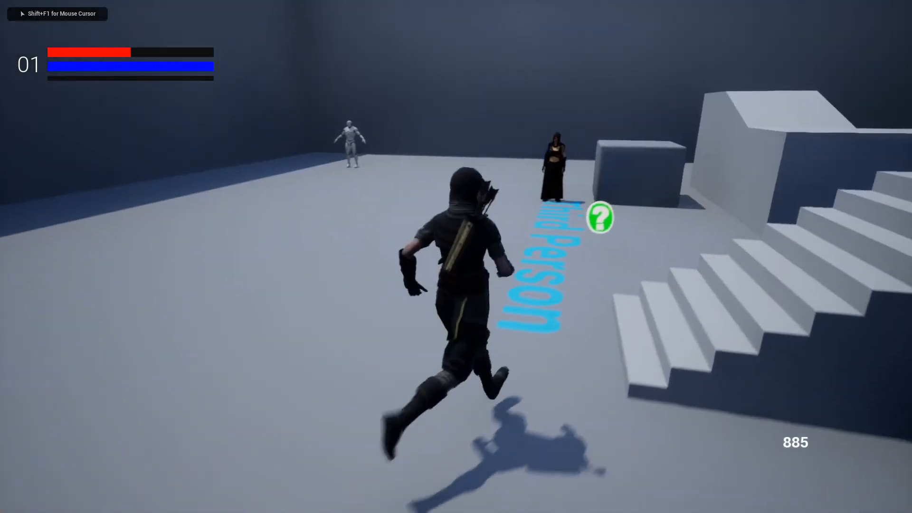
pyautogui.press('w')
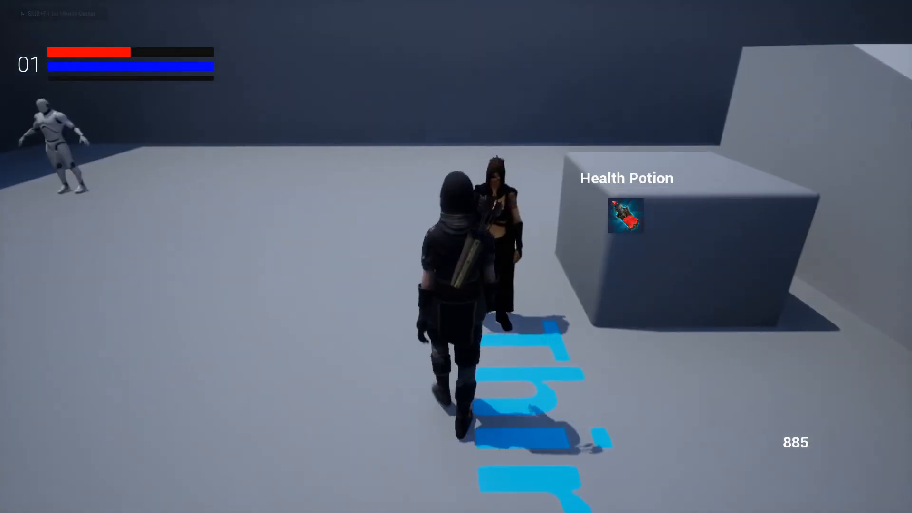
pyautogui.press('e')
pyautogui.press('Escape')
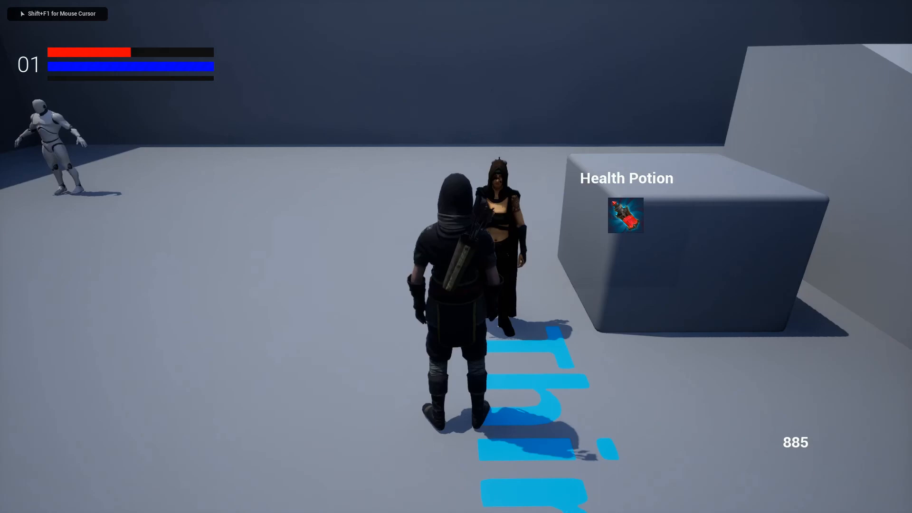
pyautogui.press('b')
pyautogui.press('b')
pyautogui.press('e')
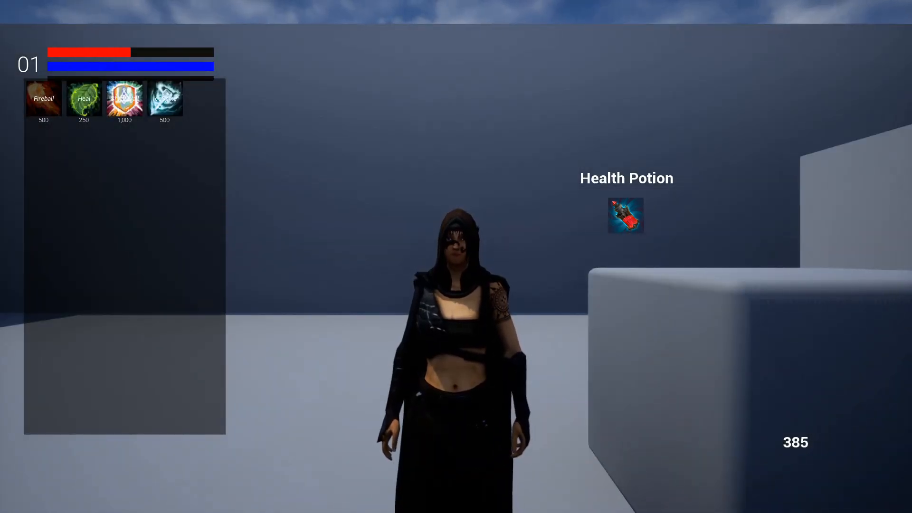
# - Slot the Heal spell on the hotbar from the SpellBook and cast it with key 1
pyautogui.press('Escape')
pyautogui.press('s')
pyautogui.press('b')
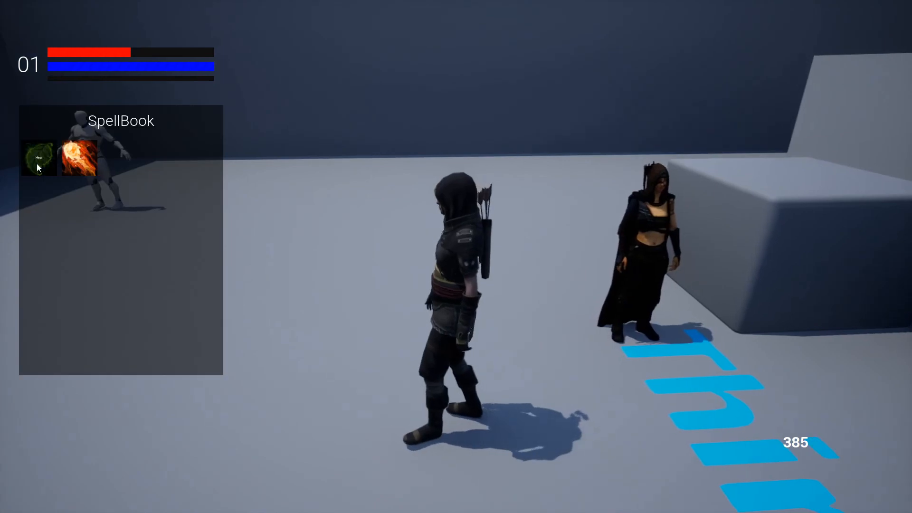
pyautogui.click(37, 163)
pyautogui.press('b')
pyautogui.press('1')
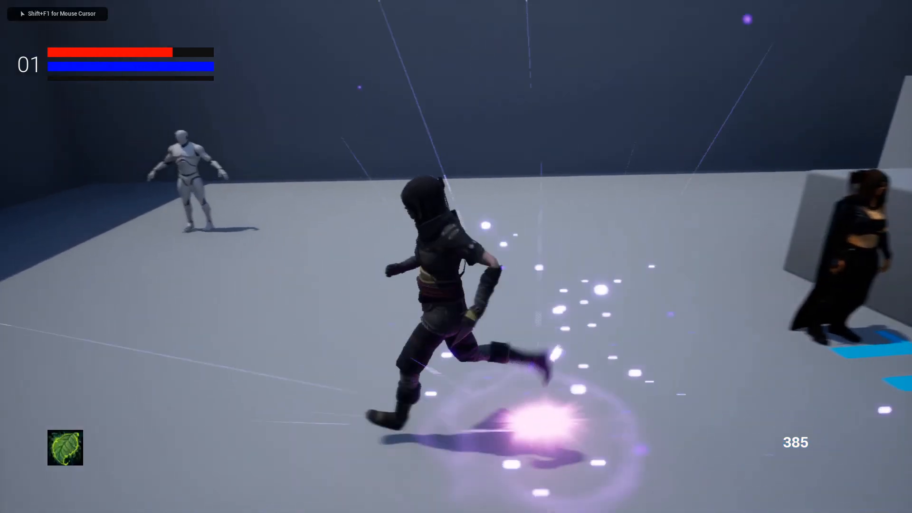
# - Assign the Fireball spell to the hotbar and run back toward the NPCs
pyautogui.press('b')
pyautogui.click(68, 156)
pyautogui.press('b')
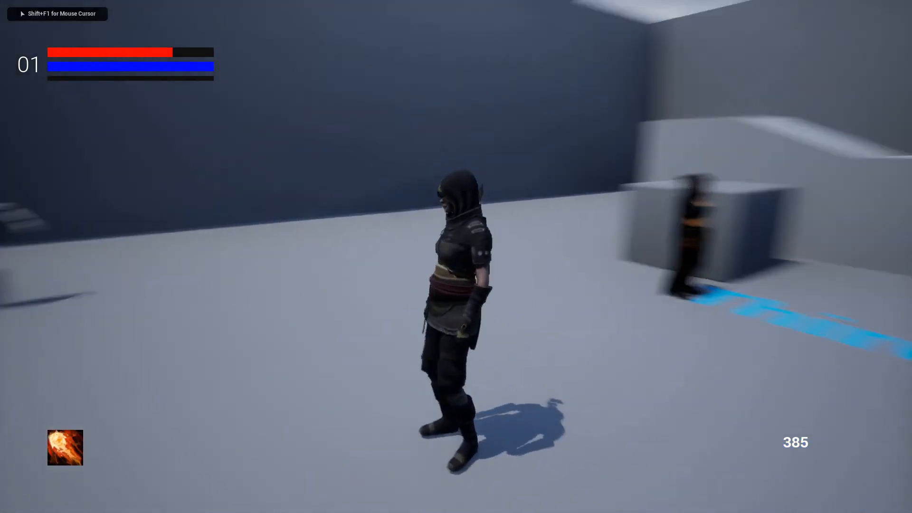
pyautogui.press('w')
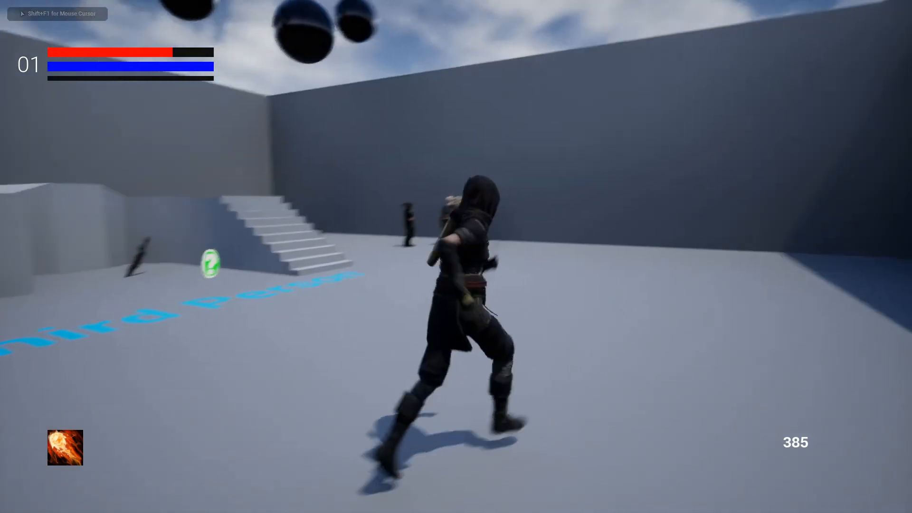
pyautogui.press('w')
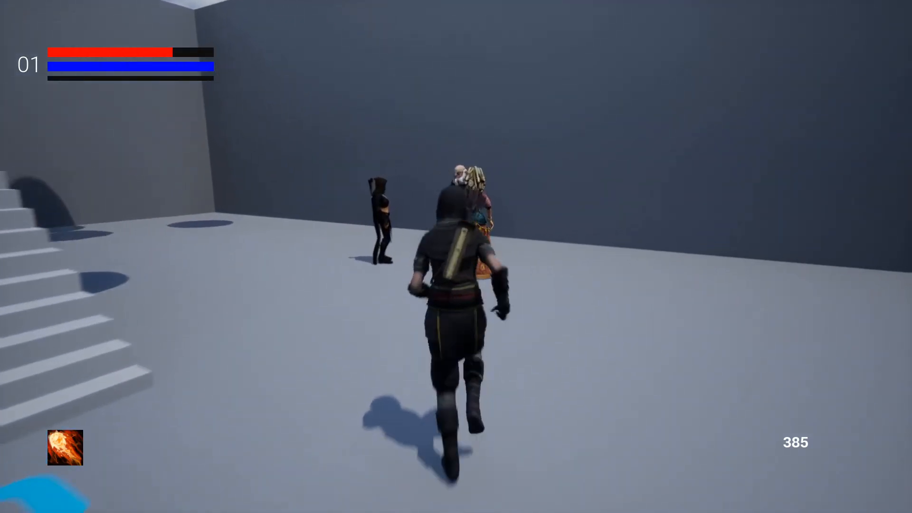
# - Buy the Wooden Bow for 250 gold at the merchant and equip it from the inventory
pyautogui.press('w')
pyautogui.press('e')
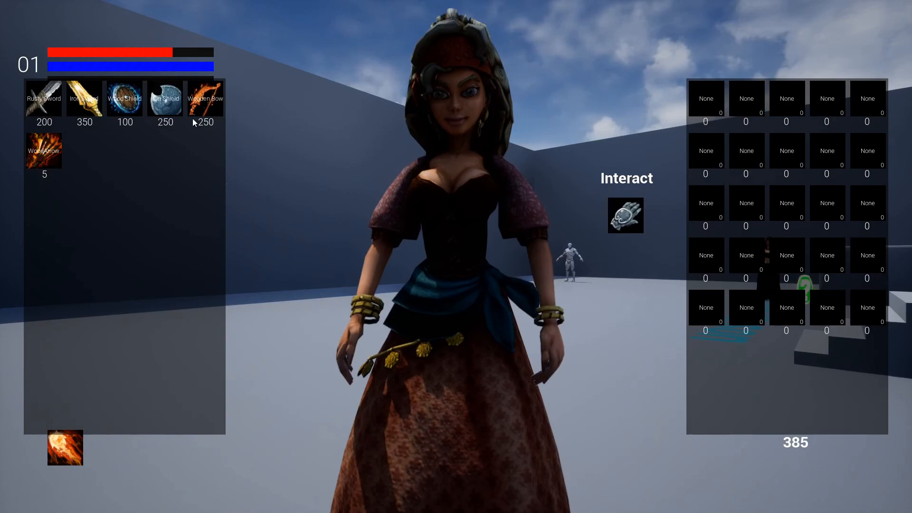
pyautogui.click(207, 101)
pyautogui.press('Escape')
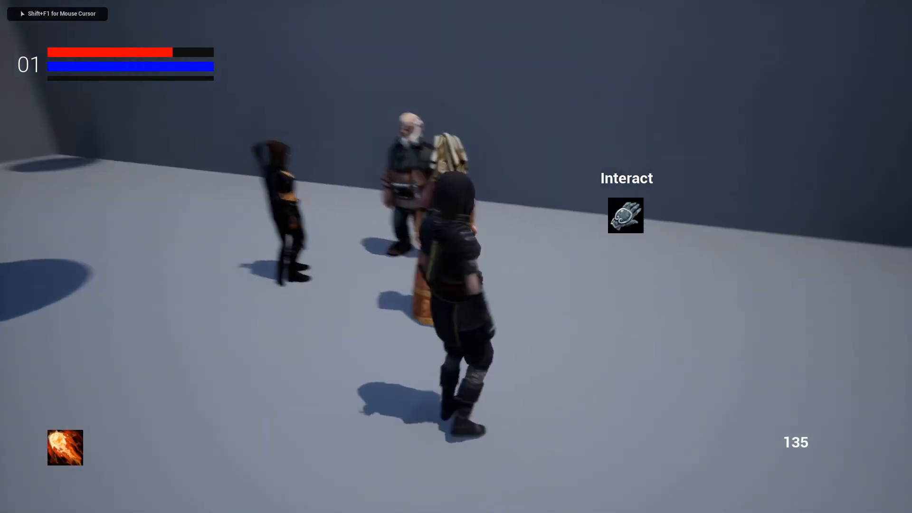
pyautogui.press('w')
pyautogui.press('i')
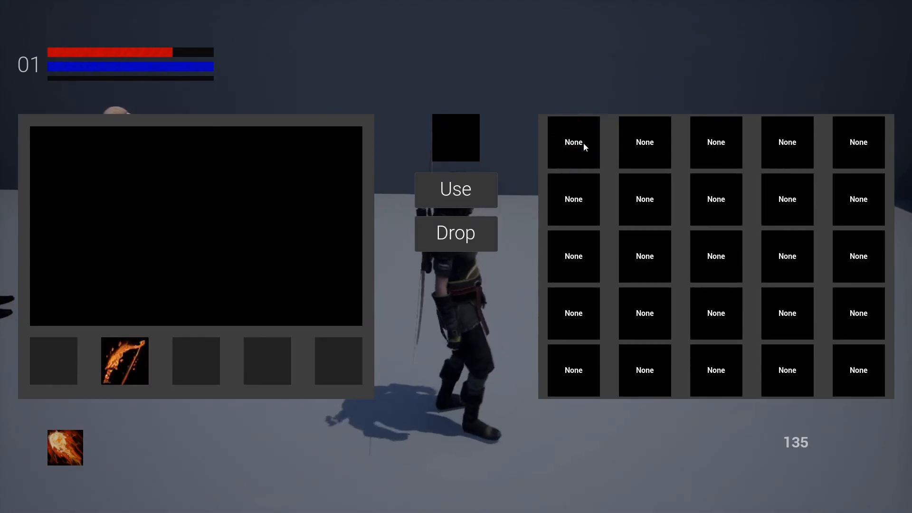
pyautogui.press('i')
# - Fire flaming arrows at the NPCs and the floating spheres in the sky
pyautogui.press('w')
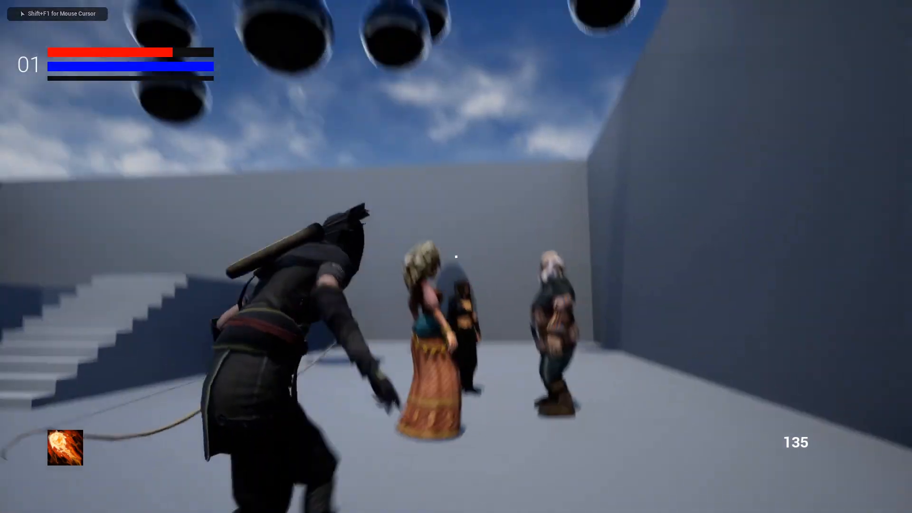
pyautogui.click(456, 256)
pyautogui.press('w')
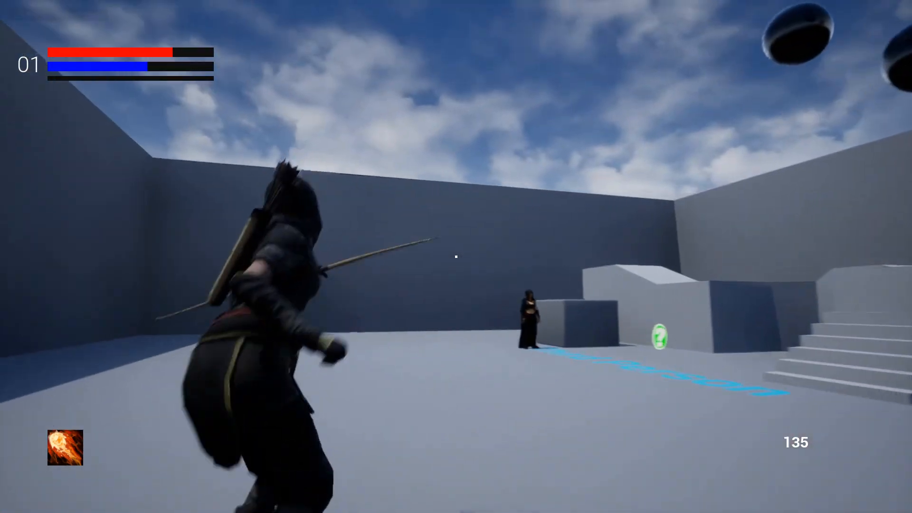
pyautogui.click(457, 256)
pyautogui.press('w')
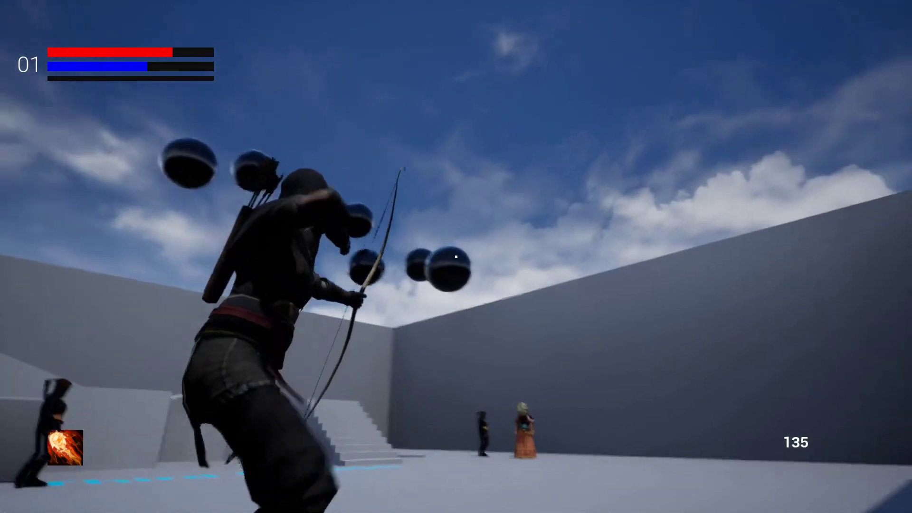
pyautogui.click(456, 256)
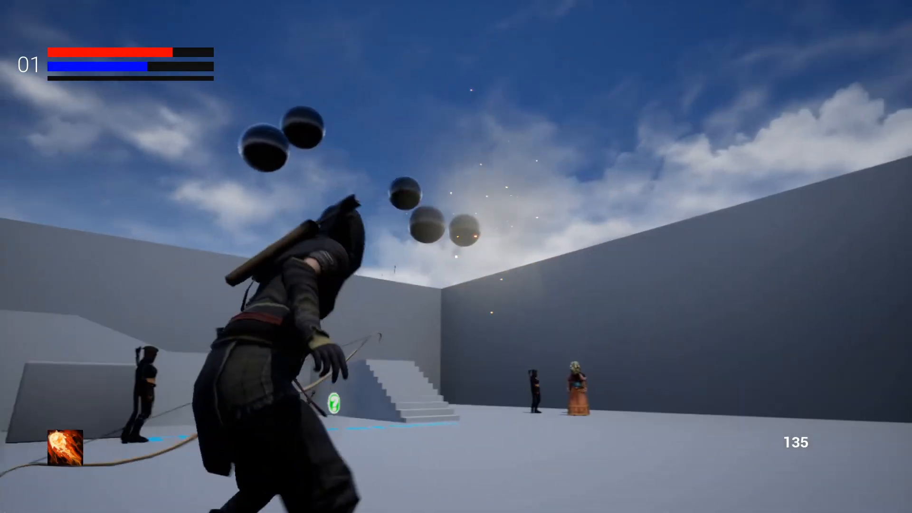
# - Stop Play In Editor, tilt the level view downward and cancel the autosave notification
pyautogui.press('Escape')
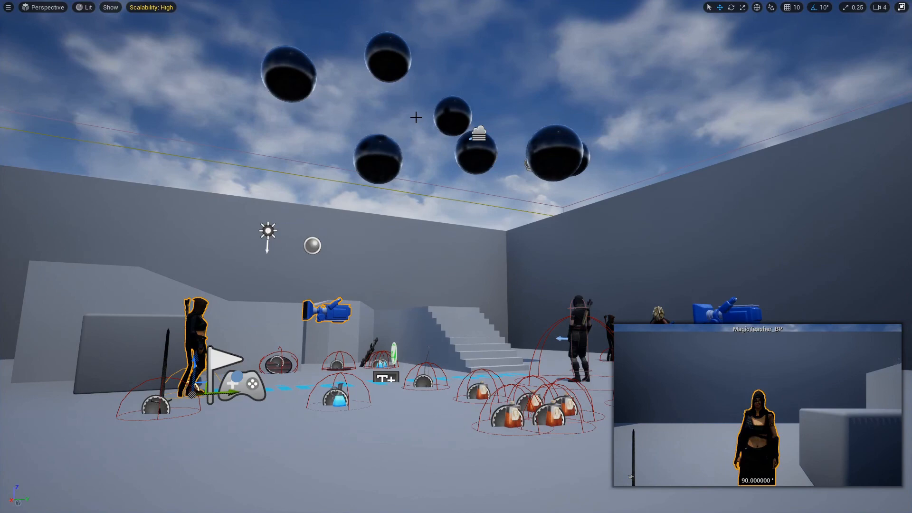
pyautogui.moveTo(416, 117); pyautogui.dragTo(416, 214, button='right')
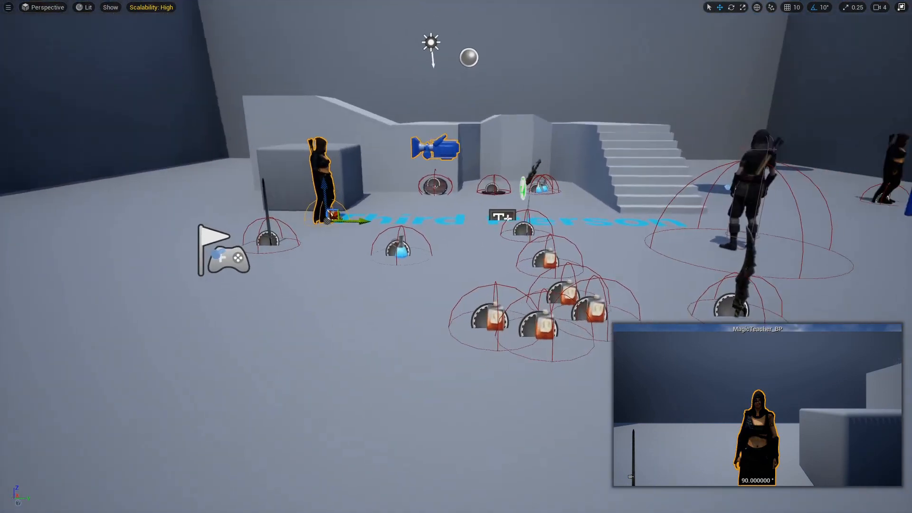
pyautogui.moveTo(416, 128); pyautogui.dragTo(413, 118, button='right')
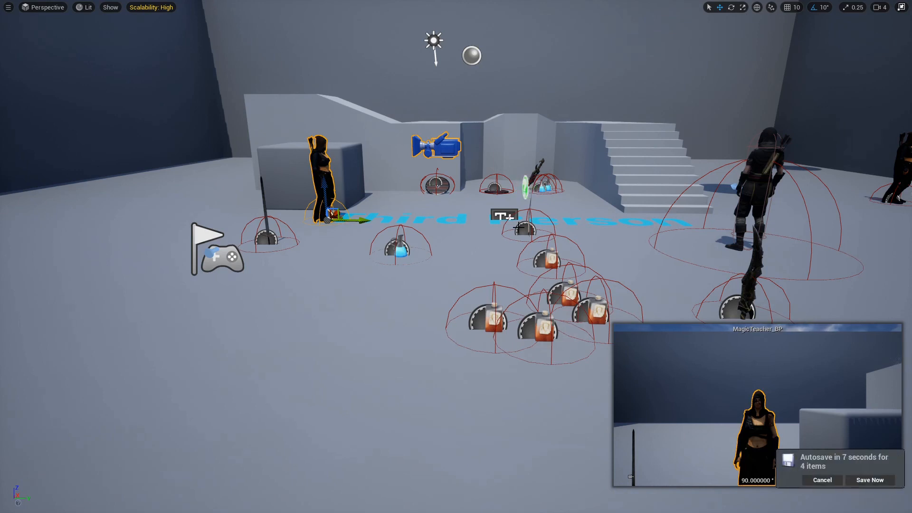
pyautogui.click(821, 480)
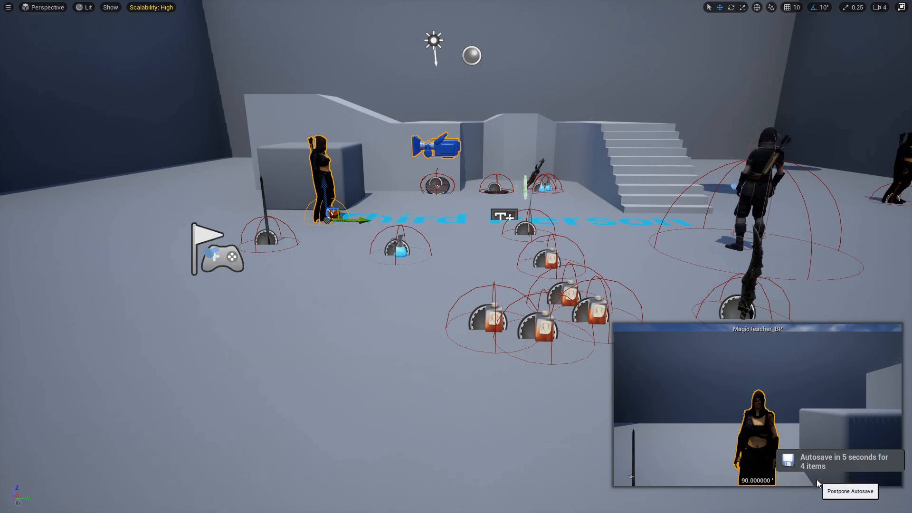